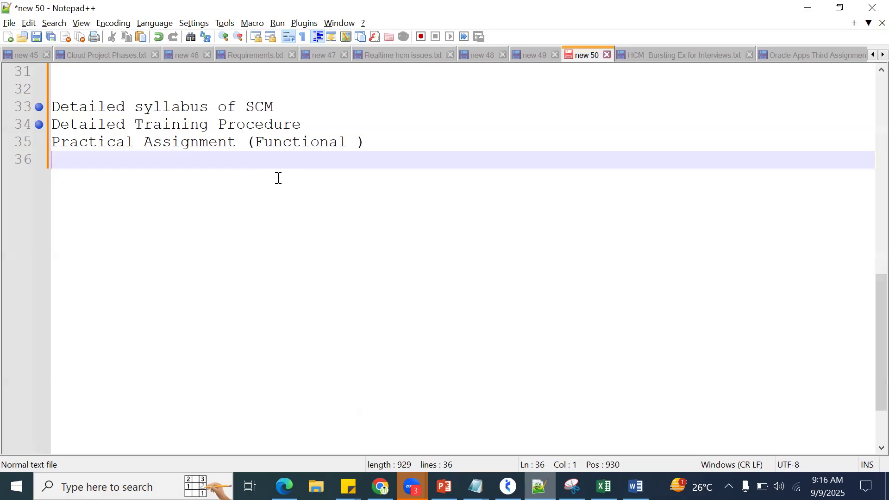
Step: Switch to Edge and sign in to Oracle Cloud with the other saved account's user name and password
{"action": "left_click", "coordinate": [284, 486]}
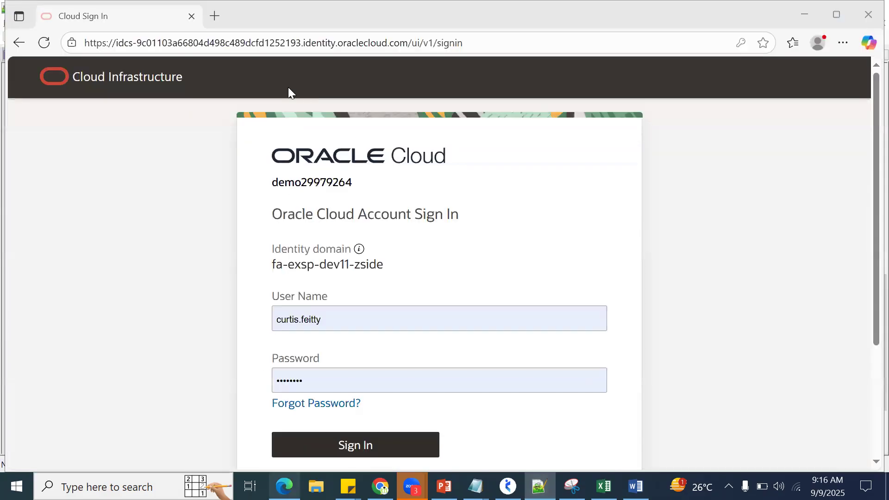
{"action": "key", "text": "ctrl+l"}
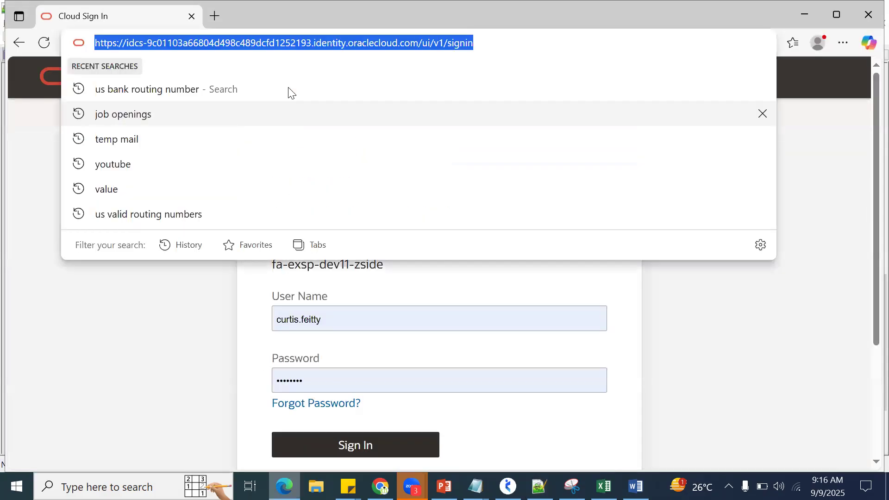
{"action": "key", "text": "Escape"}
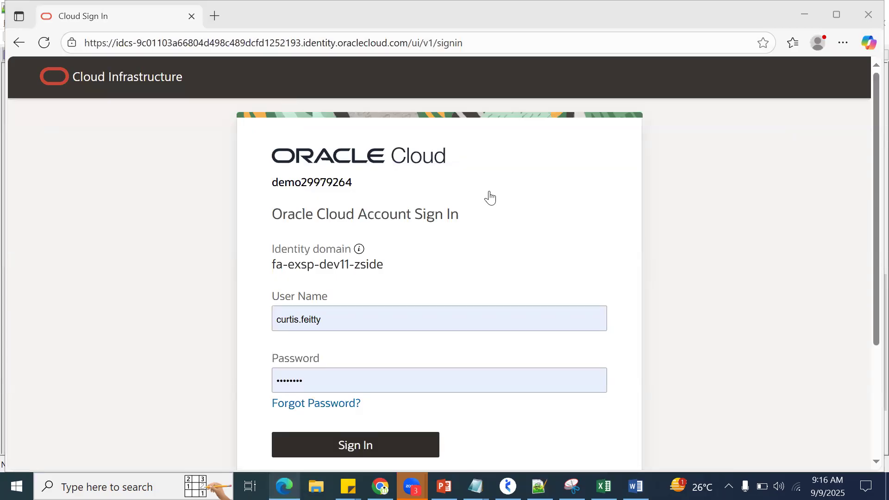
{"action": "left_click", "coordinate": [462, 321]}
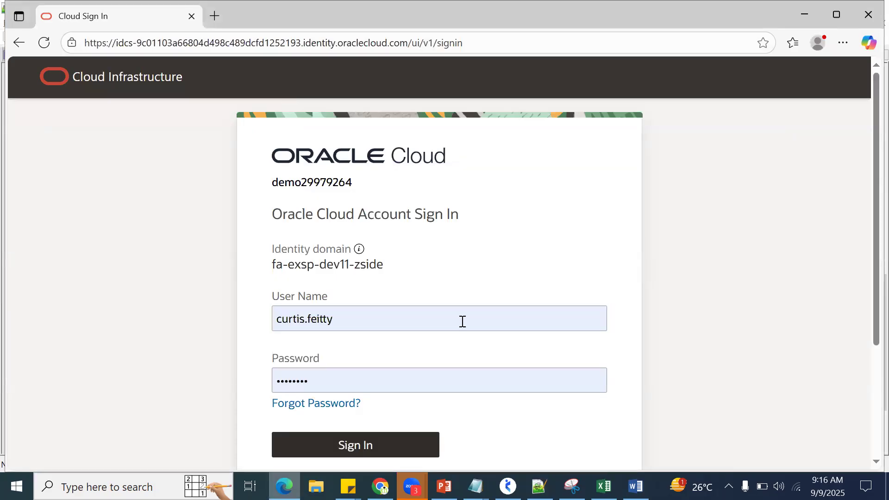
{"action": "double_click", "coordinate": [358, 322]}
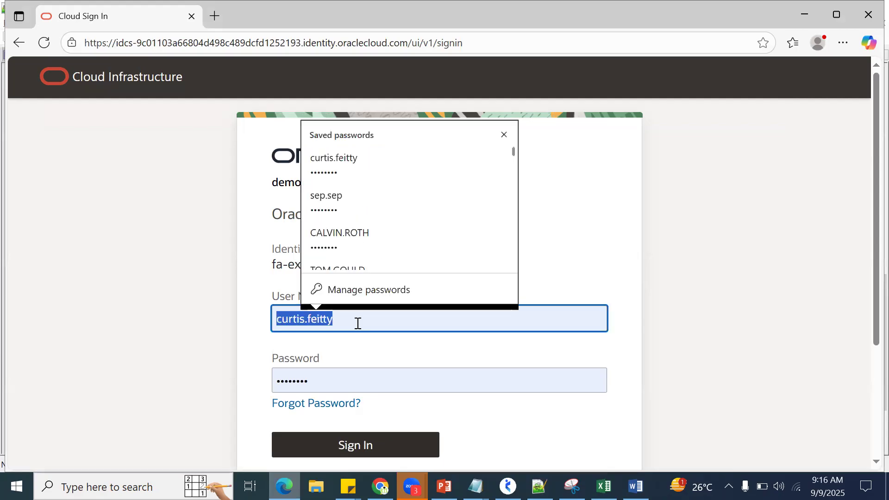
{"action": "type", "text": "SEP"}
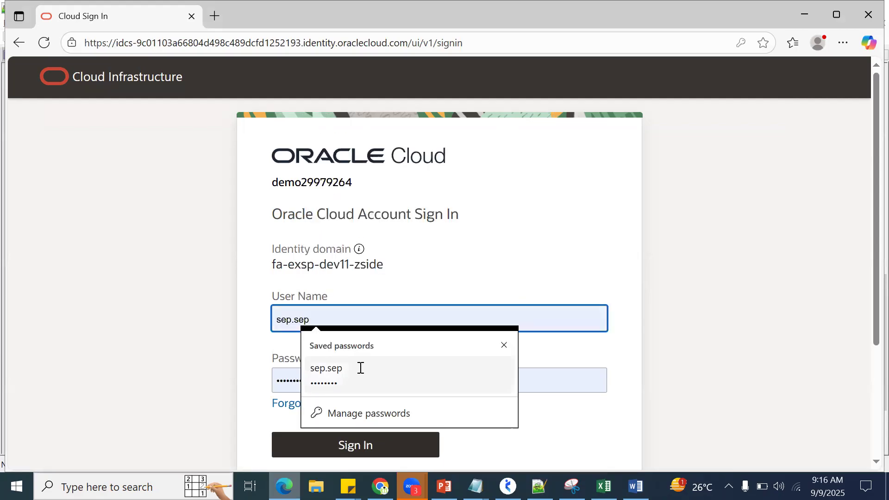
{"action": "left_click", "coordinate": [360, 368]}
{"action": "left_click", "coordinate": [367, 449]}
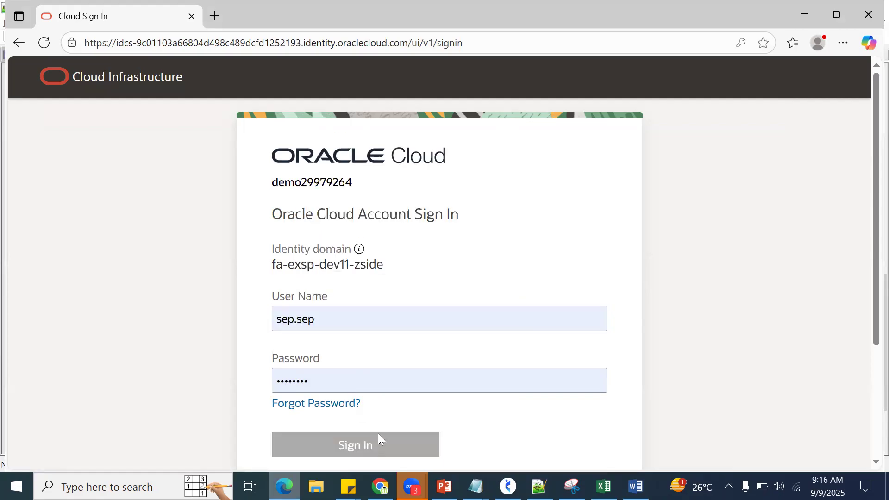
Step: Display the Oracle home page in full-screen view in the browser
{"action": "left_click", "coordinate": [843, 45]}
{"action": "left_click", "coordinate": [839, 139]}
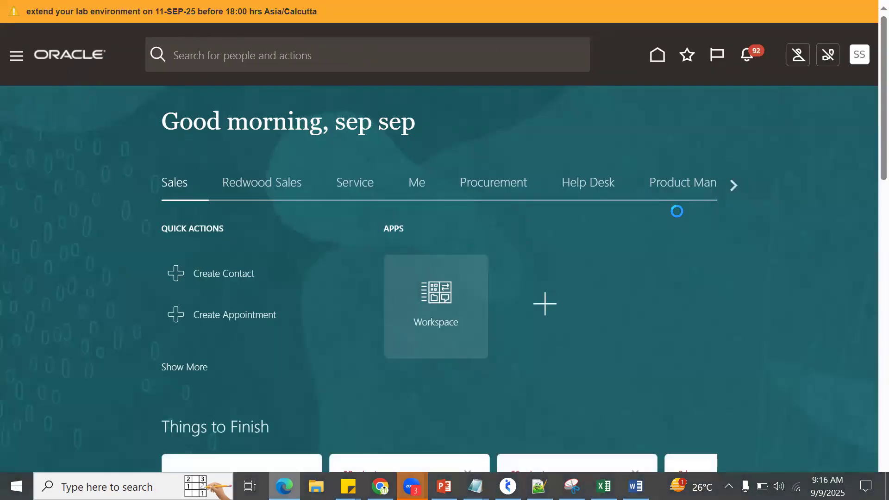
{"action": "key", "text": "F11"}
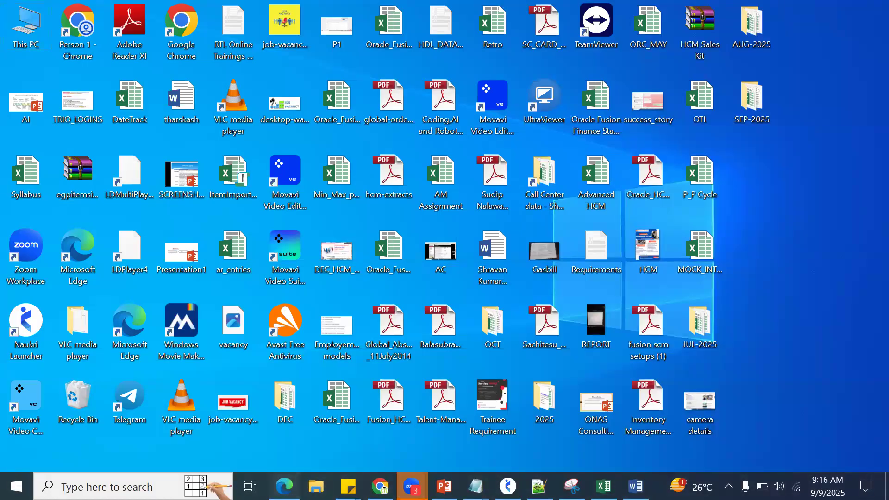
{"action": "left_click", "coordinate": [284, 486]}
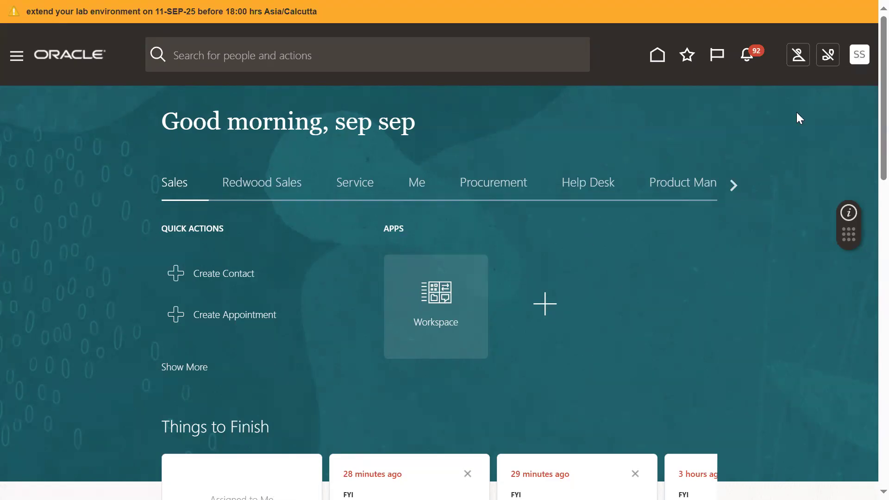
Step: Open Setup and Maintenance and display the setup offerings around Manufacturing and Supply Chain Materials Management
{"action": "left_click", "coordinate": [858, 66]}
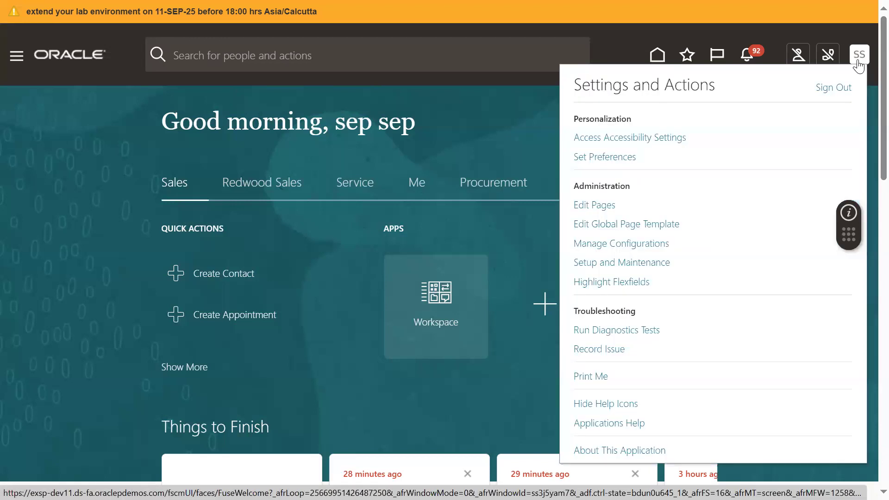
{"action": "left_click", "coordinate": [625, 266]}
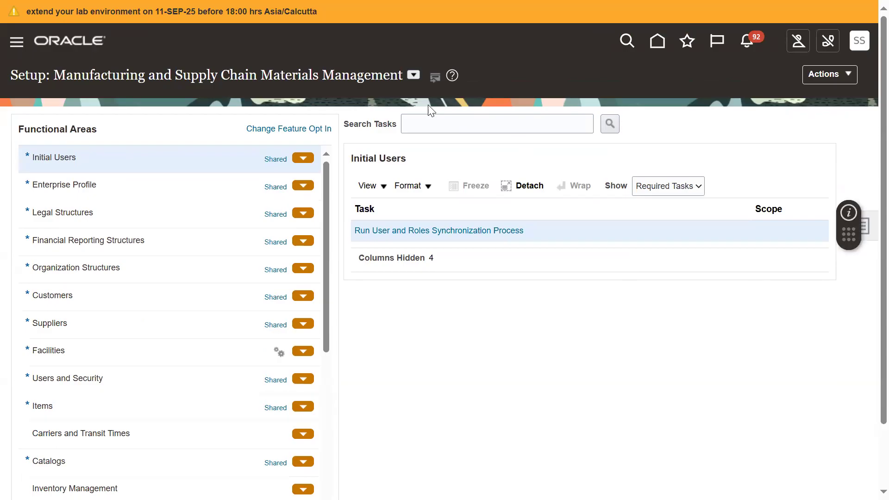
{"action": "left_click", "coordinate": [413, 76]}
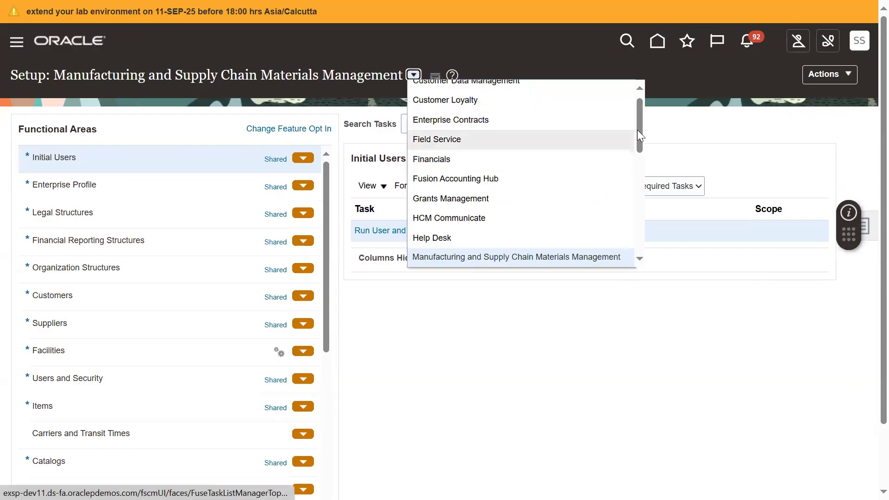
{"action": "left_click_drag", "start_coordinate": [638, 121], "coordinate": [637, 158]}
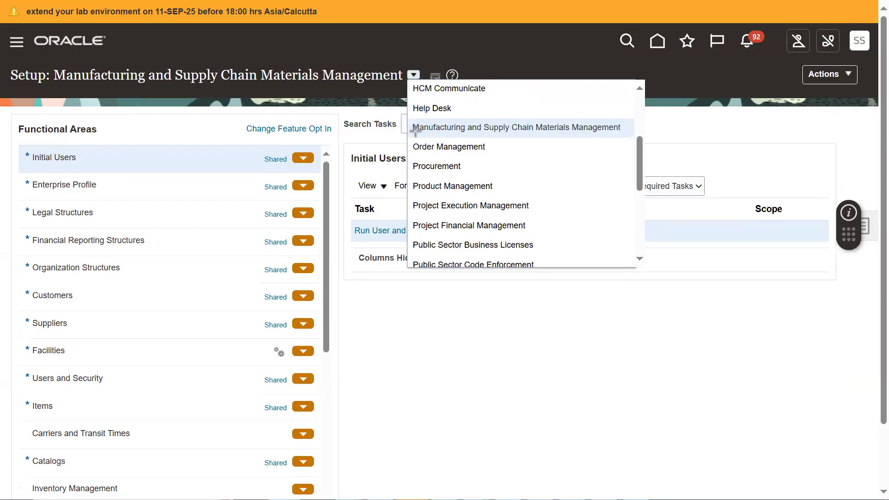
Step: Mark the Order Management, Procurement, Manufacturing and Supply Chain Materials Management, and Product Management offerings, clear the marks and close the list
{"action": "left_click_drag", "start_coordinate": [412, 135], "coordinate": [501, 179]}
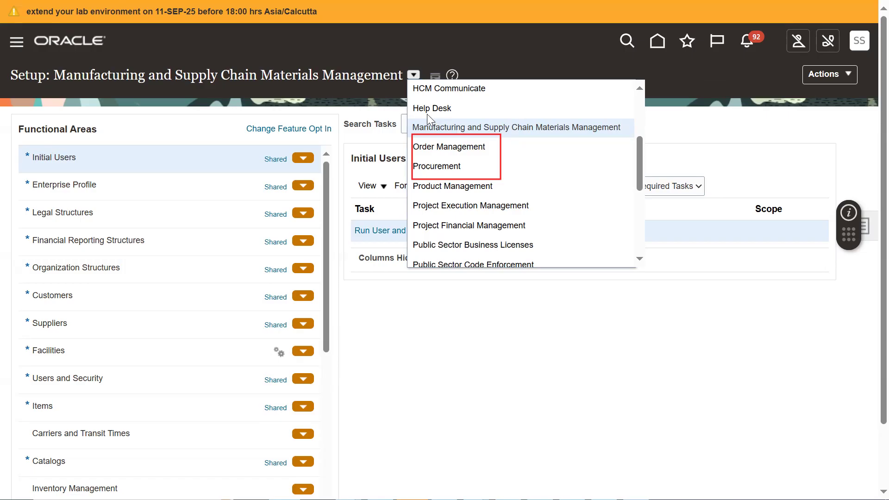
{"action": "left_click_drag", "start_coordinate": [413, 116], "coordinate": [634, 133]}
{"action": "left_click_drag", "start_coordinate": [509, 197], "coordinate": [406, 180]}
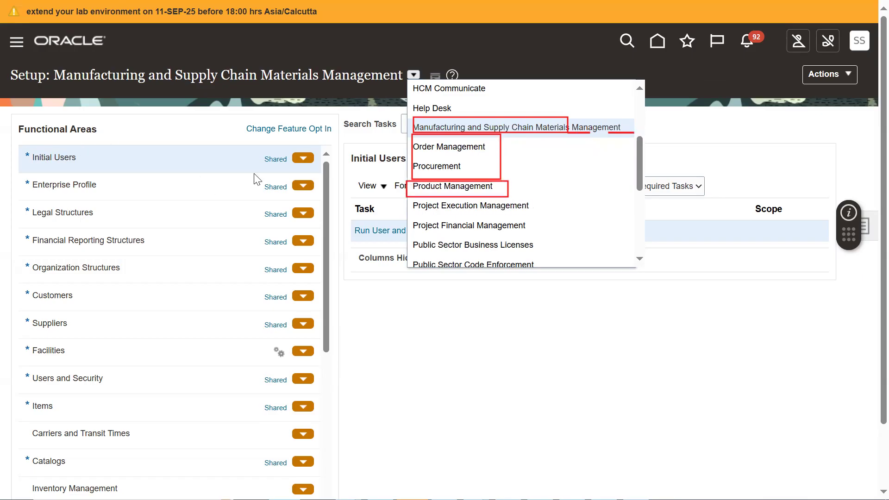
{"action": "left_click", "coordinate": [548, 187]}
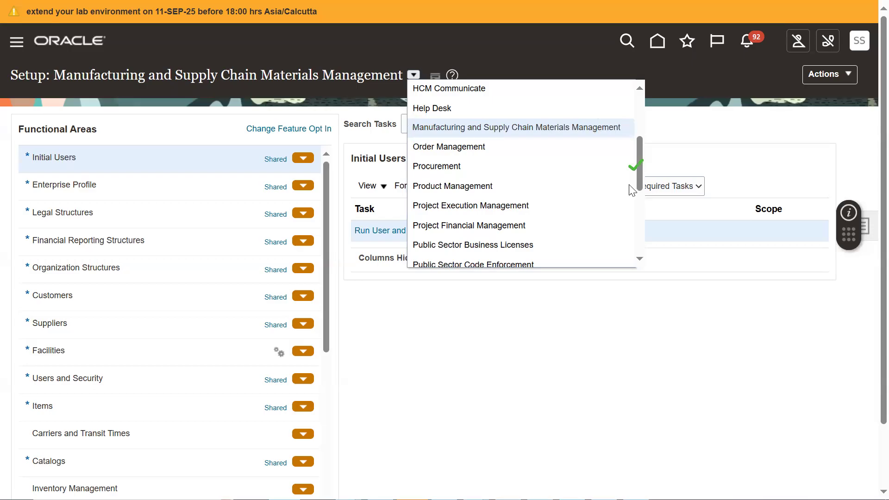
{"action": "left_click_drag", "start_coordinate": [636, 167], "coordinate": [636, 134]}
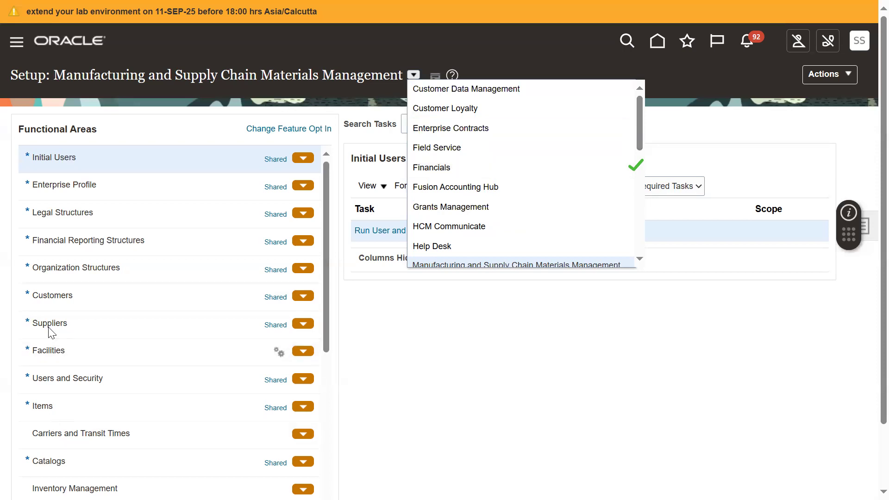
{"action": "left_click", "coordinate": [498, 69]}
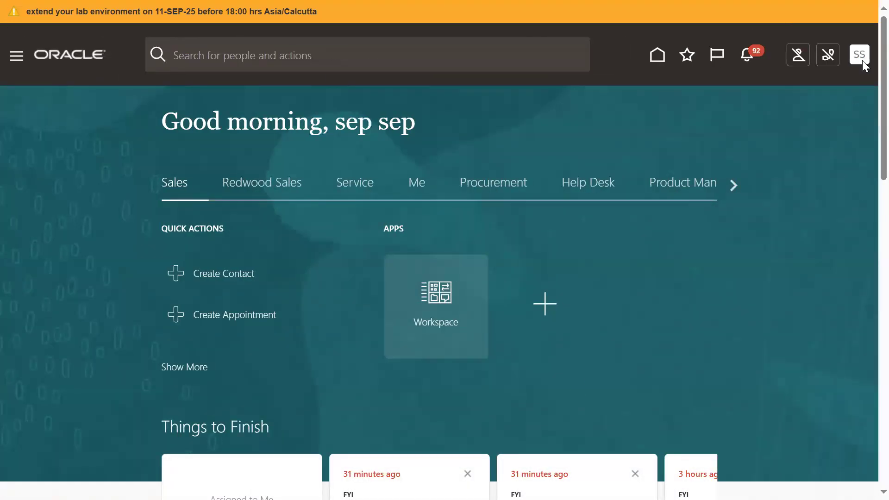
Step: Look over the Settings and Actions options and the Navigator's module groups from the home page
{"action": "left_click", "coordinate": [860, 57]}
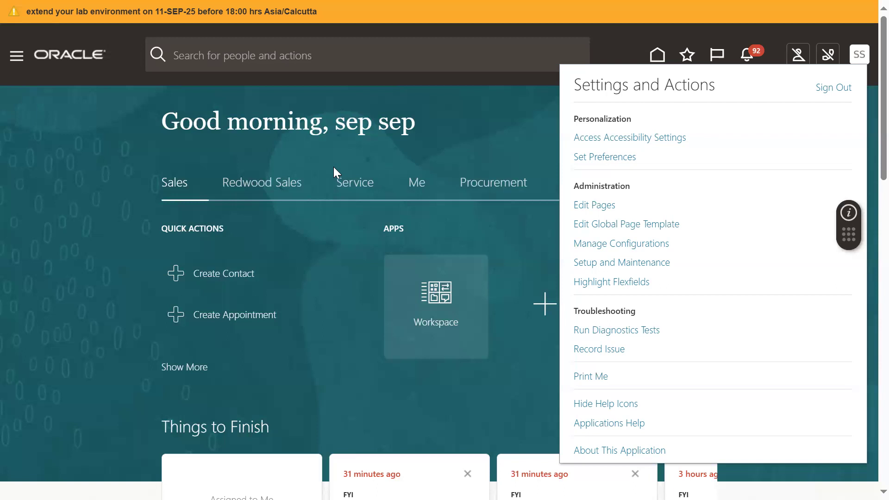
{"action": "left_click", "coordinate": [16, 58]}
{"action": "left_click", "coordinate": [17, 57]}
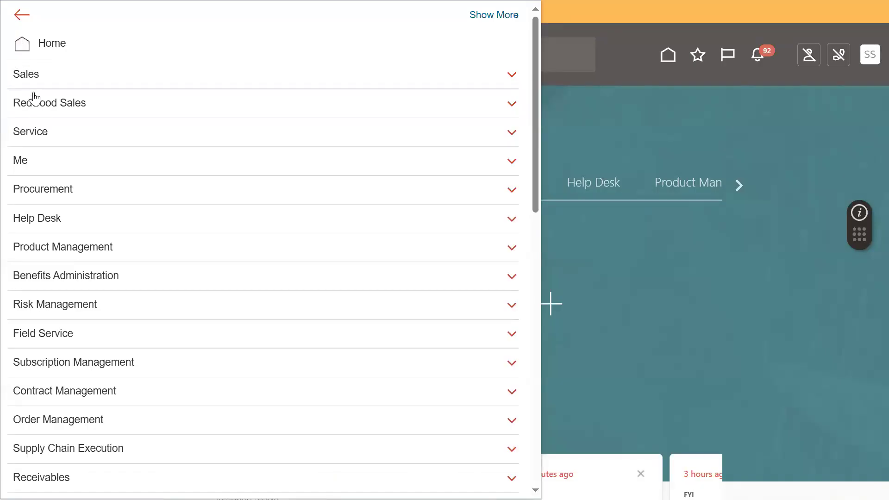
{"action": "left_click", "coordinate": [66, 292]}
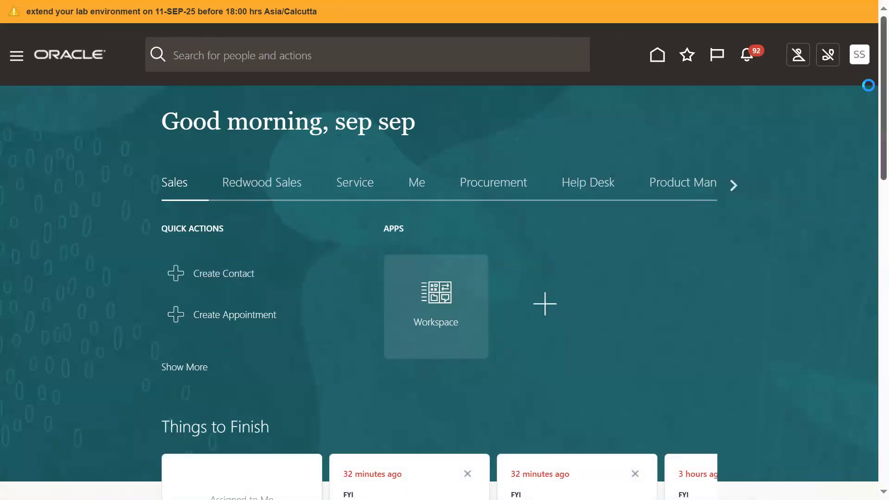
{"action": "left_click", "coordinate": [858, 62]}
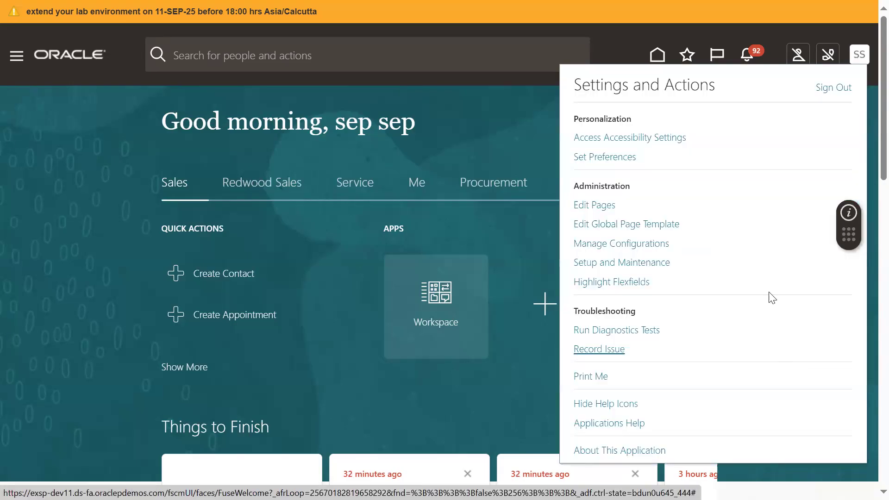
Step: Examine the Navigator's module groups, including the work areas under Procurement, and close the Navigator
{"action": "left_click", "coordinate": [26, 70]}
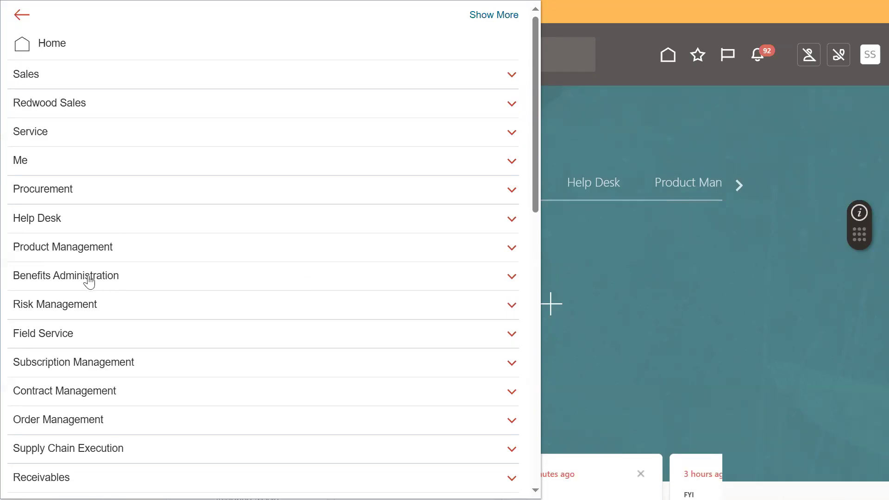
{"action": "left_click", "coordinate": [86, 198]}
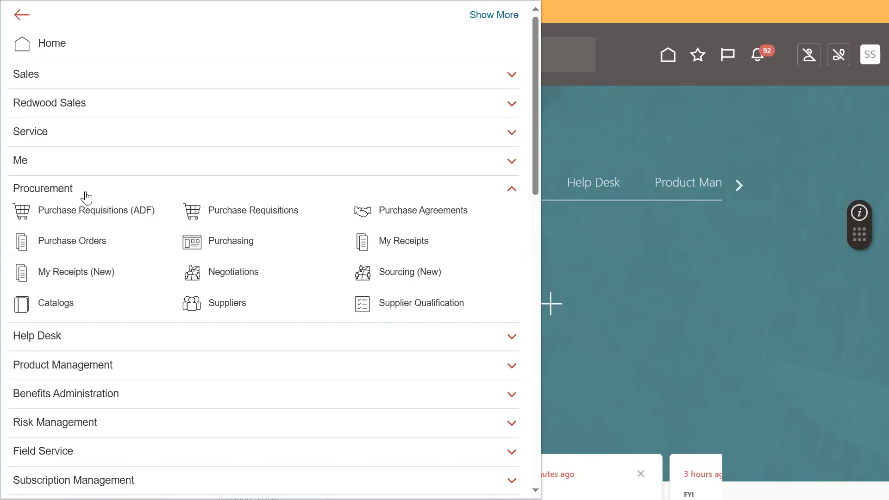
{"action": "scroll", "coordinate": [43, 222], "scroll_direction": "down", "scroll_amount": 9}
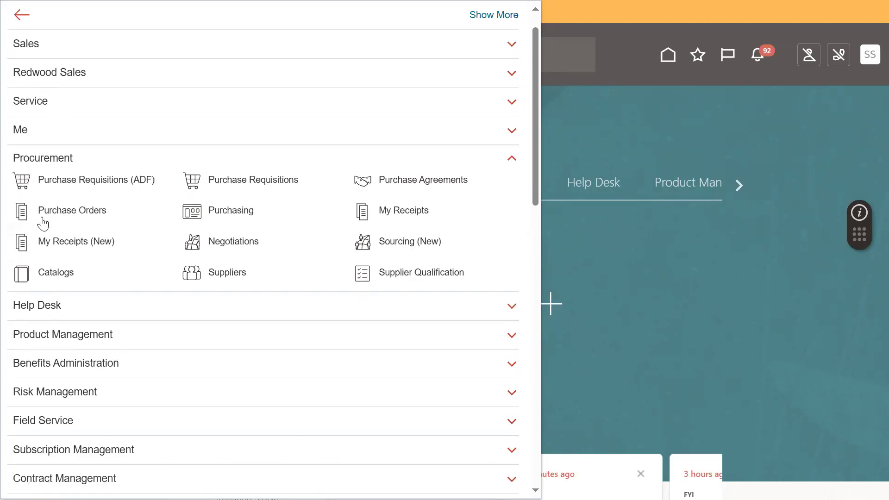
{"action": "scroll", "coordinate": [52, 271], "scroll_direction": "down", "scroll_amount": 8}
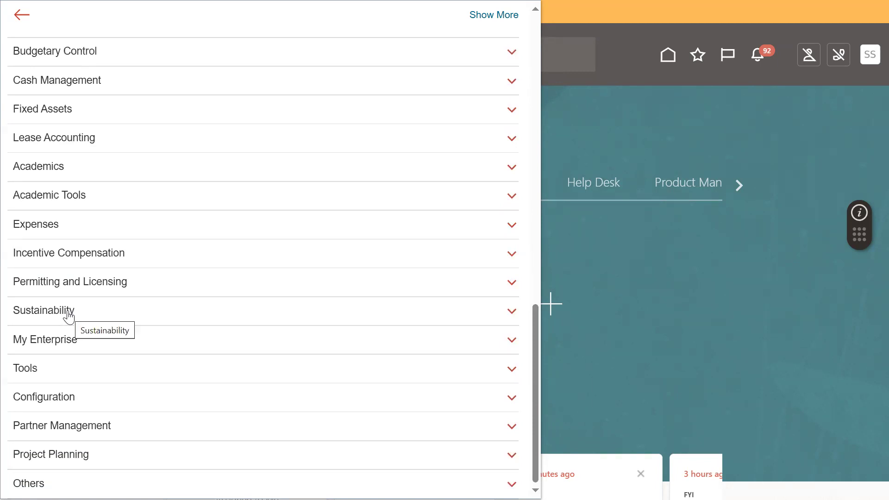
{"action": "scroll", "coordinate": [155, 321], "scroll_direction": "up", "scroll_amount": 12}
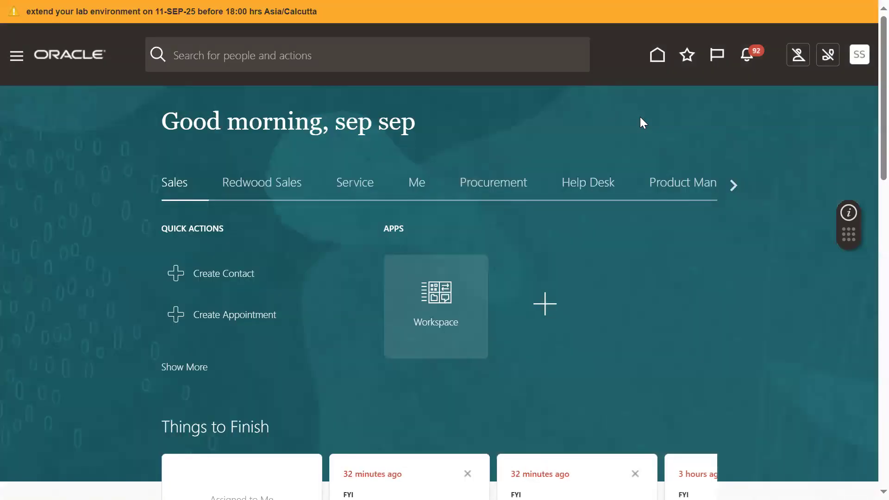
{"action": "left_click", "coordinate": [16, 55]}
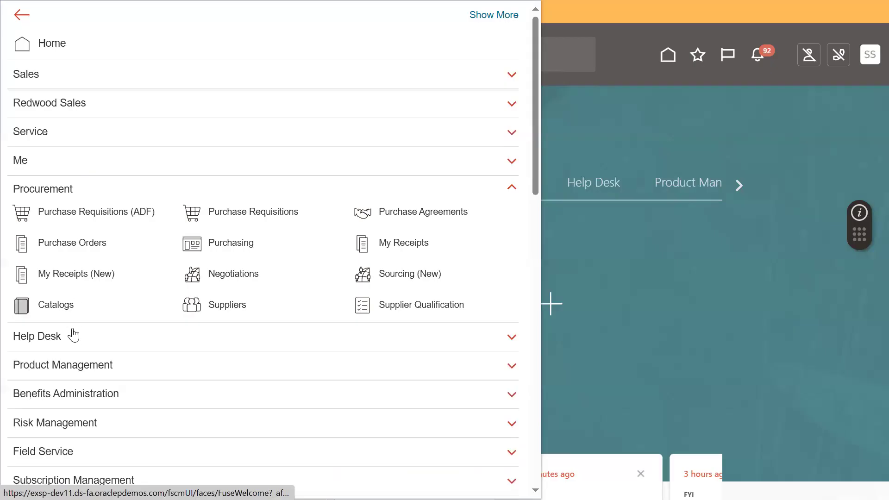
{"action": "left_click", "coordinate": [61, 189]}
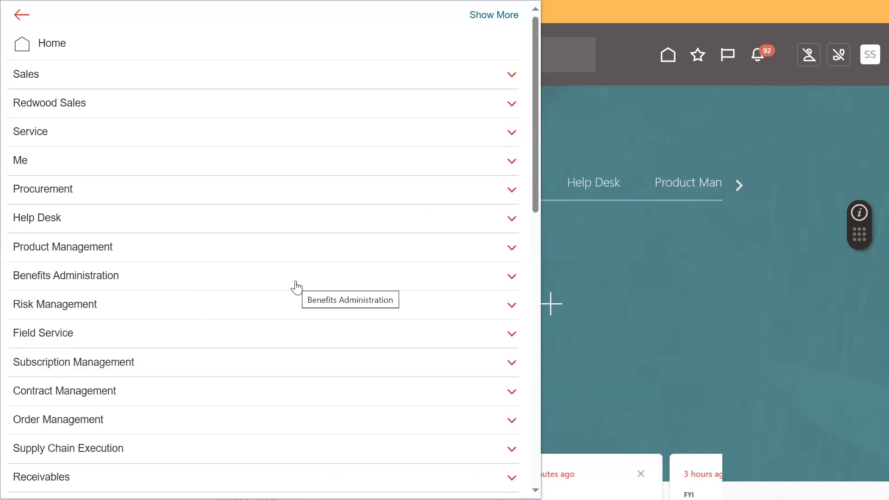
{"action": "left_click", "coordinate": [730, 151]}
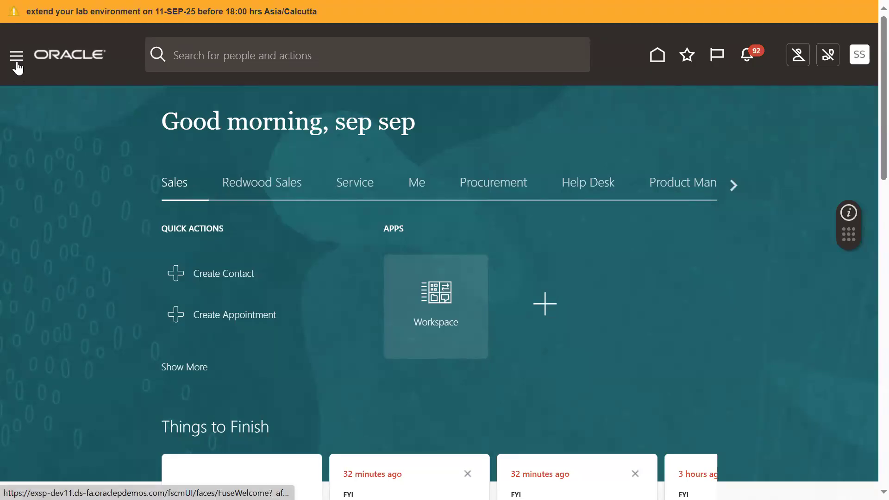
Step: Open the Reports and Analytics work area from the Navigator's Tools group
{"action": "left_click", "coordinate": [17, 55]}
{"action": "scroll", "coordinate": [139, 399], "scroll_direction": "down", "scroll_amount": 12}
{"action": "scroll", "coordinate": [59, 427], "scroll_direction": "down", "scroll_amount": 3}
{"action": "left_click", "coordinate": [67, 366]}
{"action": "scroll", "coordinate": [102, 376], "scroll_direction": "down", "scroll_amount": 5}
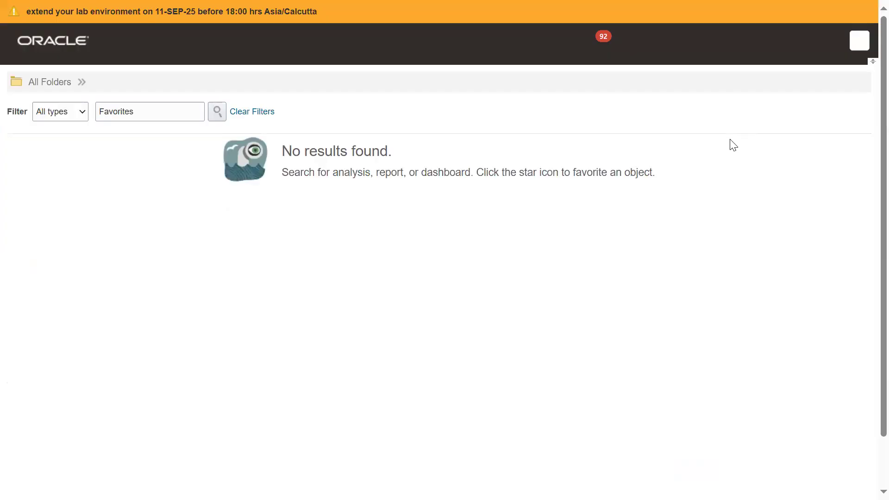
Step: Open the reporting catalog to view its folders, and return to the Reports and Analytics page
{"action": "left_click", "coordinate": [844, 81]}
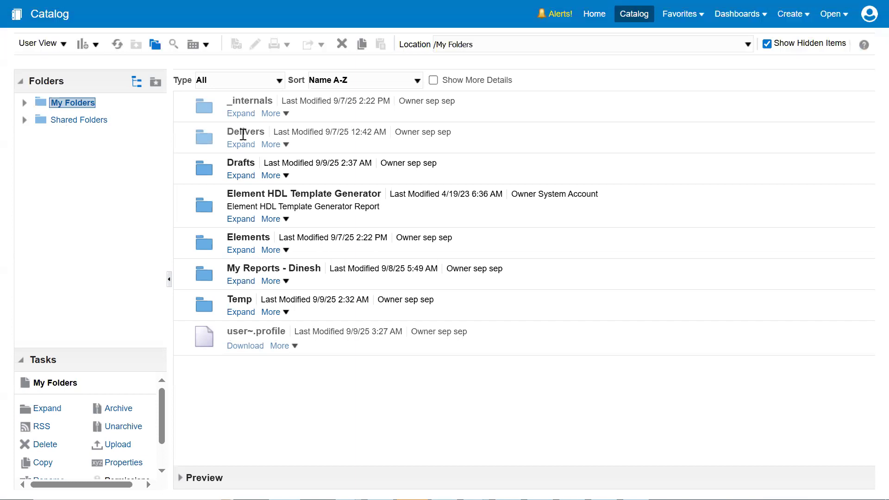
{"action": "mouse_move", "coordinate": [322, 2]}
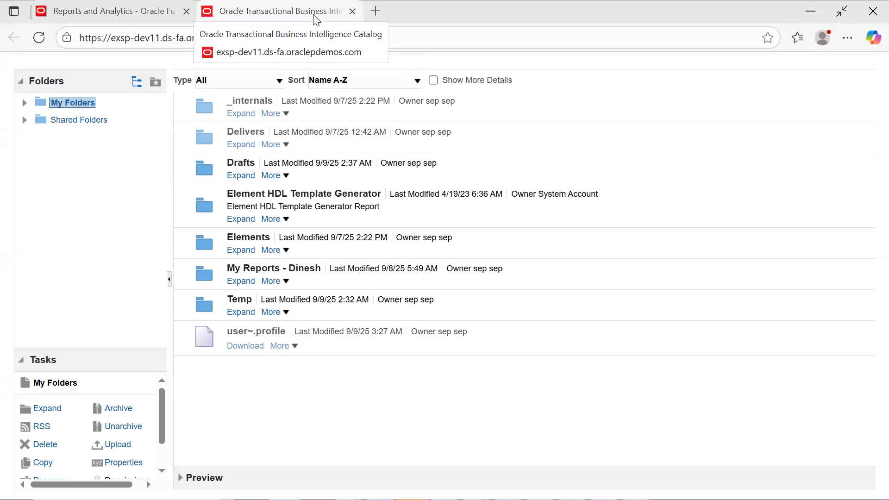
{"action": "left_click", "coordinate": [102, 14]}
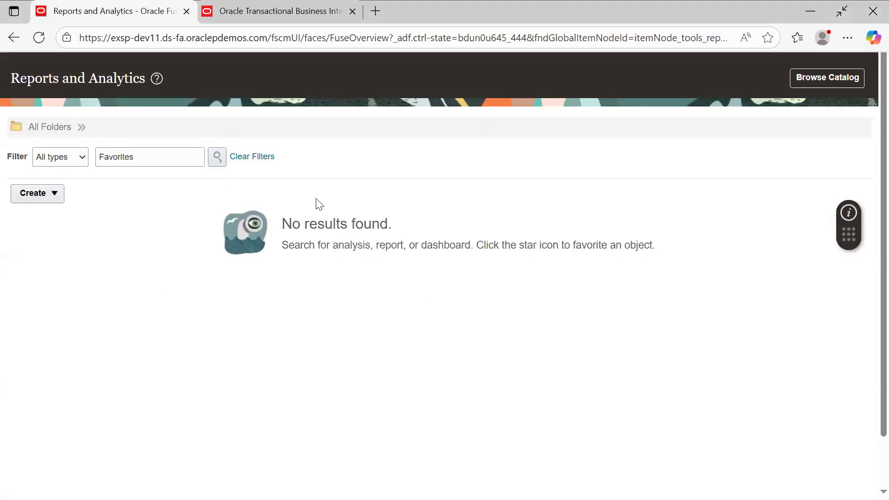
Step: Show the browser in full screen and return to the Oracle home page
{"action": "key", "text": "F11"}
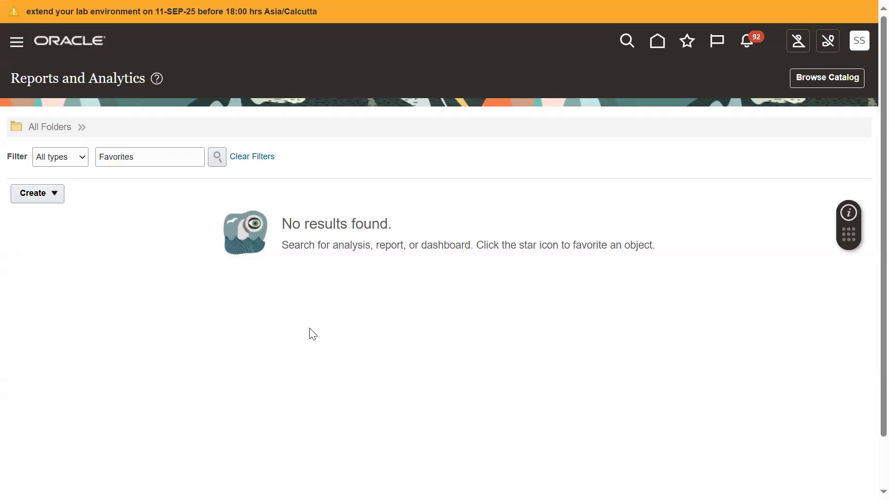
{"action": "left_click", "coordinate": [658, 41]}
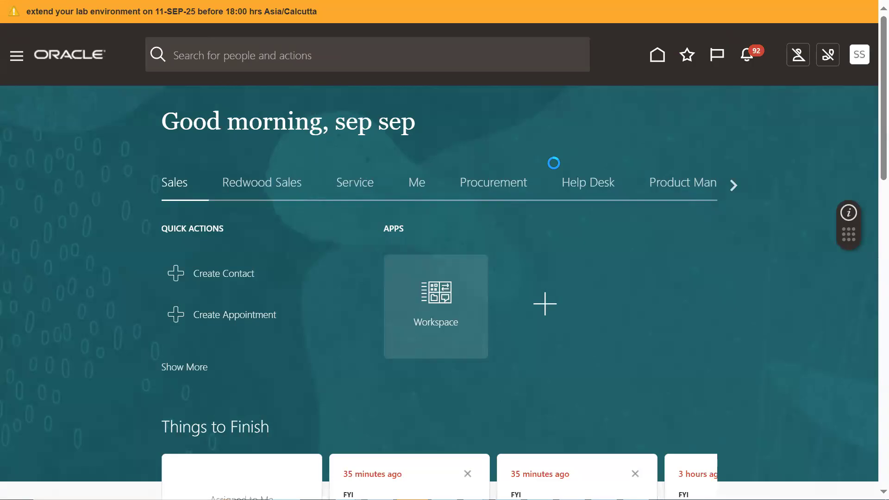
Step: Switch to Notepad++ and add the line "Create item and Make item Quanty -100" below the Practical Assignment note
{"action": "key", "text": "alt+Tab"}
{"action": "key", "text": "Tab"}
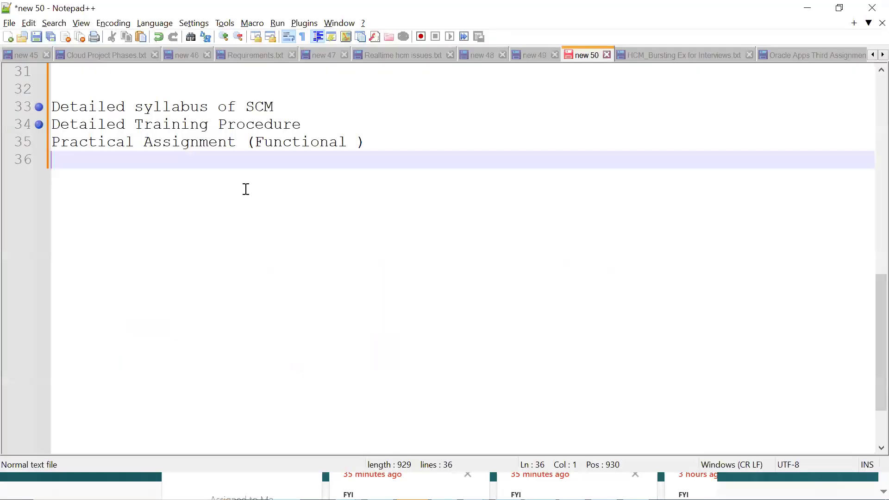
{"action": "key", "text": "Return"}
{"action": "key", "text": "Return"}
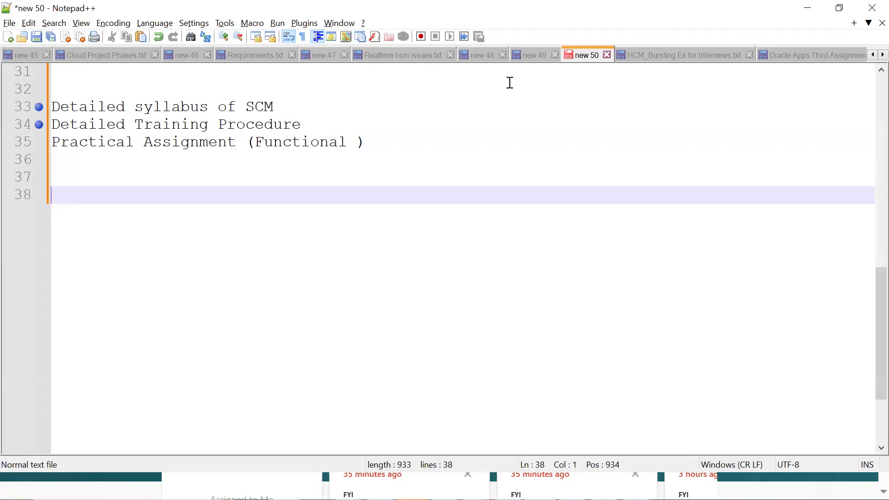
{"action": "type", "text": "Create item "}
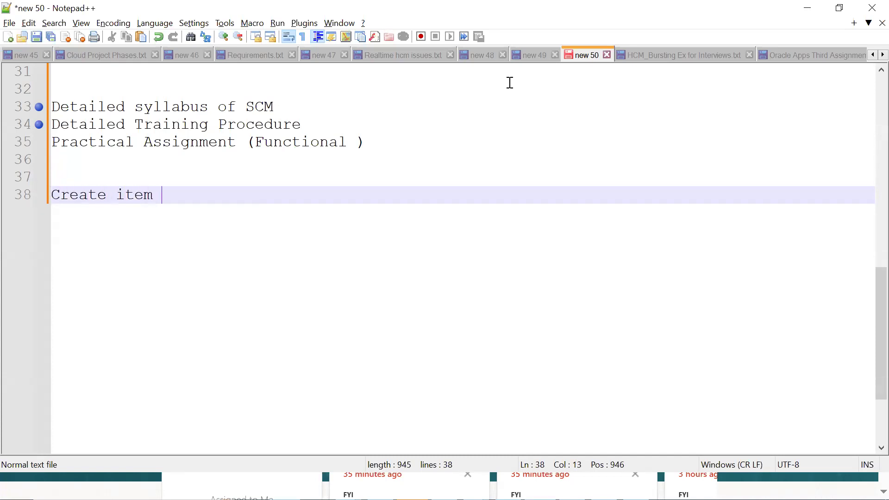
{"action": "type", "text": "and Make item Quan"}
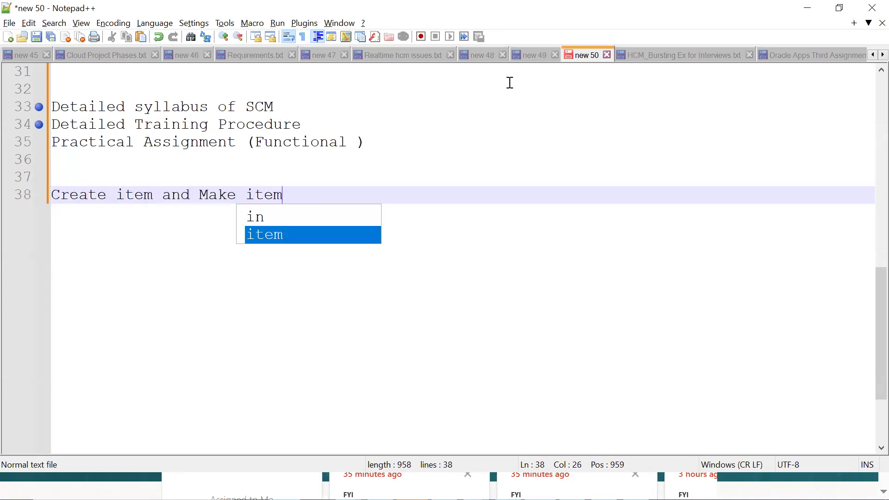
{"action": "type", "text": "y -100"}
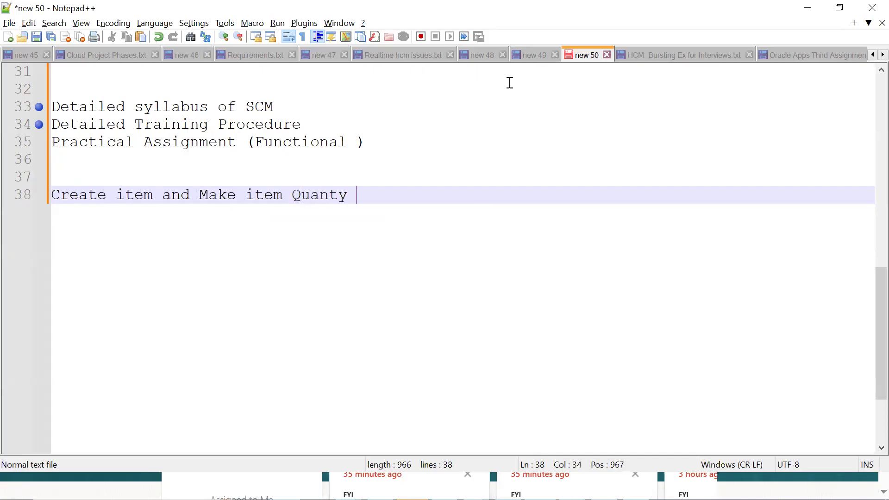
{"action": "key", "text": "Return"}
{"action": "key", "text": "Return"}
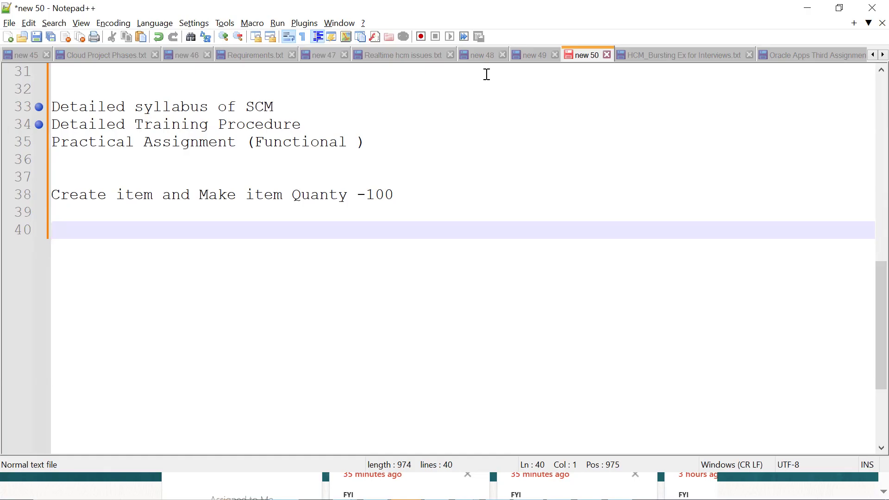
Step: Add the line "Create Employee => user Account" to the assignment notes
{"action": "type", "text": "Create"}
{"action": "type", "text": "Employuee"}
{"action": "key", "text": "Return"}
{"action": "key", "text": "BackSpace"}
{"action": "key", "text": "BackSpace"}
{"action": "key", "text": "BackSpace"}
{"action": "key", "text": "BackSpace"}
{"action": "type", "text": "ee"}
{"action": "key", "text": "Escape"}
{"action": "type", "text": "=> "}
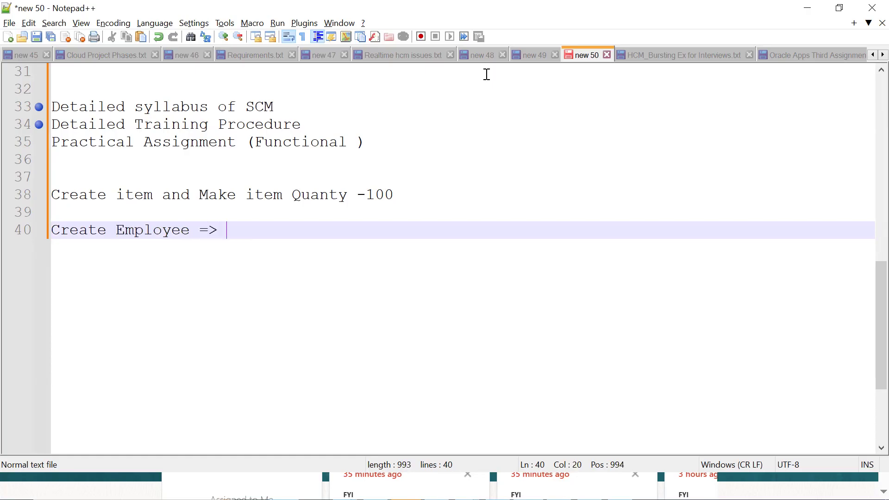
{"action": "type", "text": "user Account"}
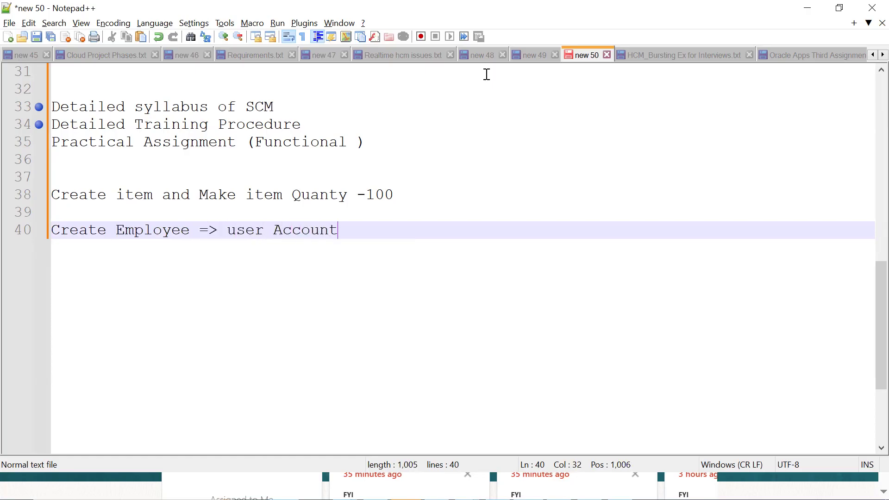
{"action": "key", "text": "Return"}
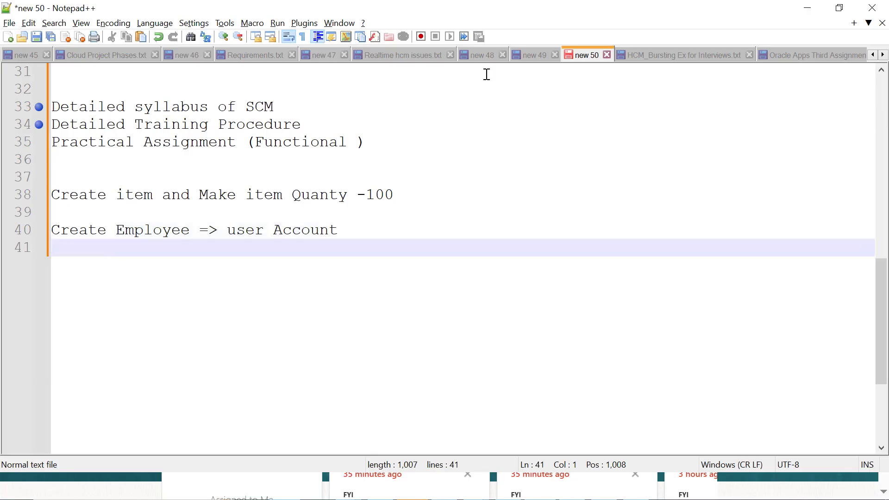
Step: Add the line "Permission Creation Item = Security" beneath the employee line
{"action": "type", "text": "Permissio"}
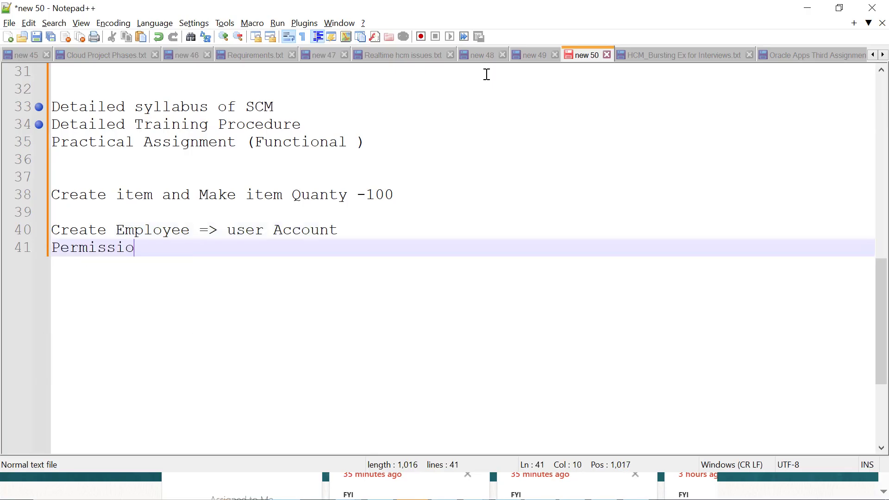
{"action": "type", "text": "n Creatio"}
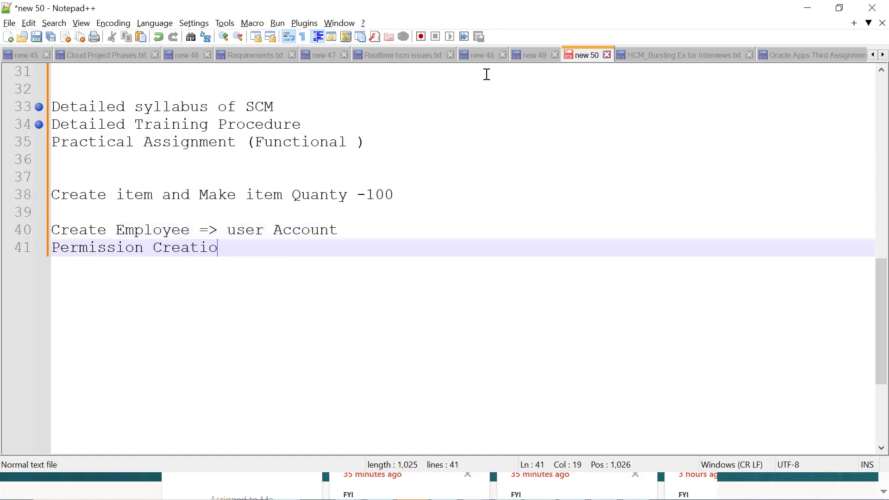
{"action": "type", "text": "n Item = Security"}
{"action": "key", "text": "Return"}
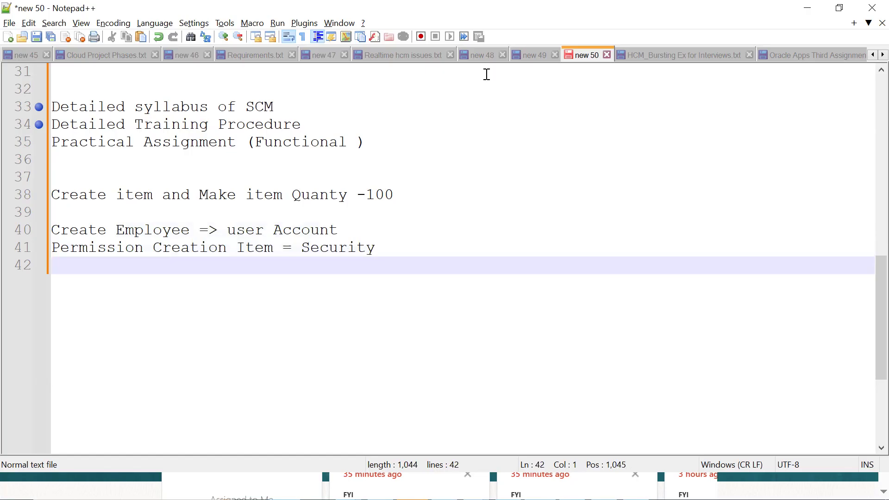
Step: Append a dash and the employee's first name to the "Create Employee => user Account" line
{"action": "left_click", "coordinate": [404, 231]}
{"action": "type", "text": "- Sachin"}
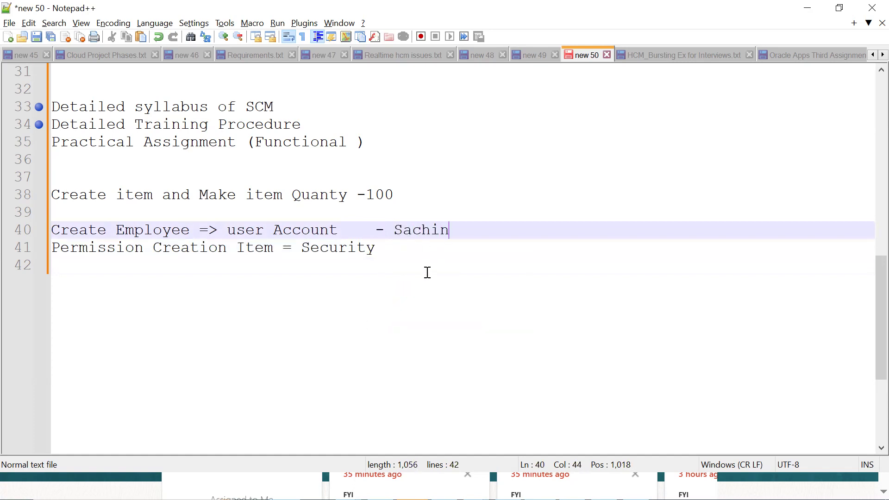
Step: Add the line "Item Transaction - Role & Data Access" below the security line
{"action": "left_click", "coordinate": [447, 264]}
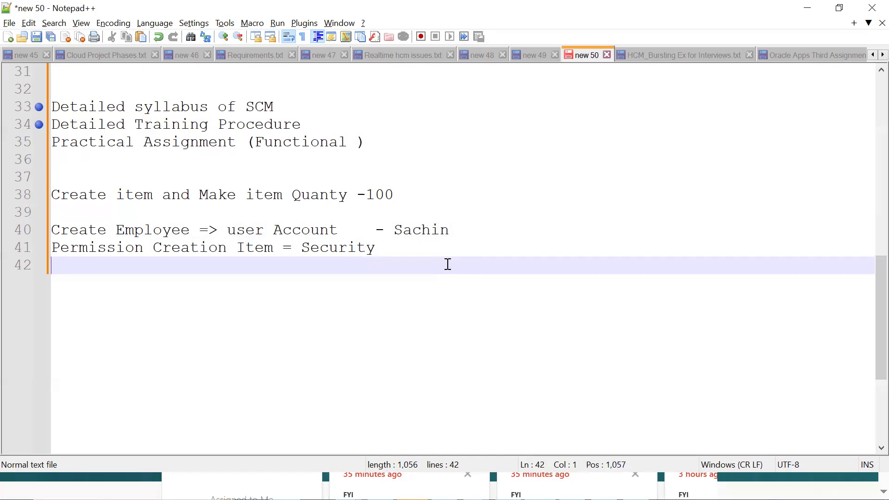
{"action": "type", "text": "It"}
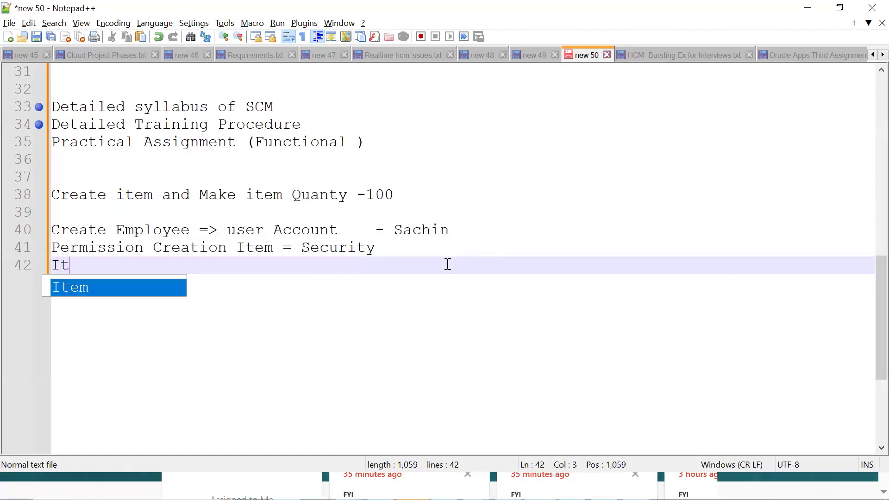
{"action": "type", "text": "em Transaction "}
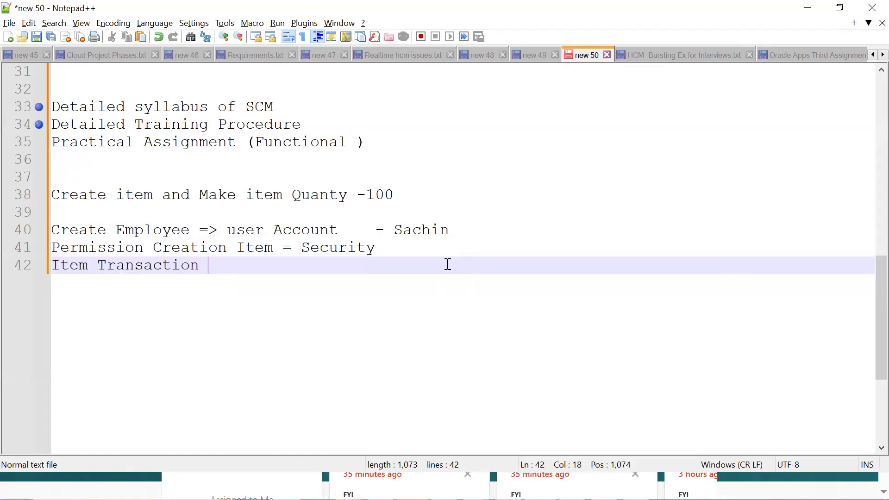
{"action": "type", "text": "- Role & Data "}
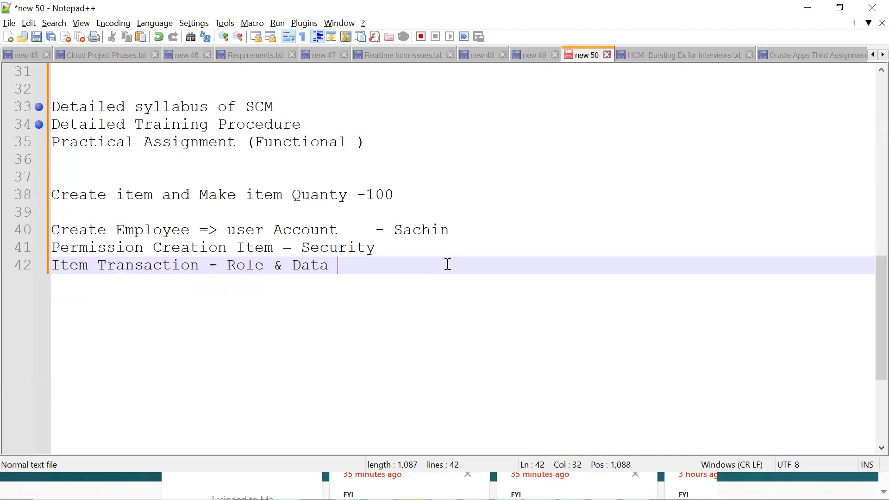
{"action": "type", "text": "Access"}
{"action": "key", "text": "Return"}
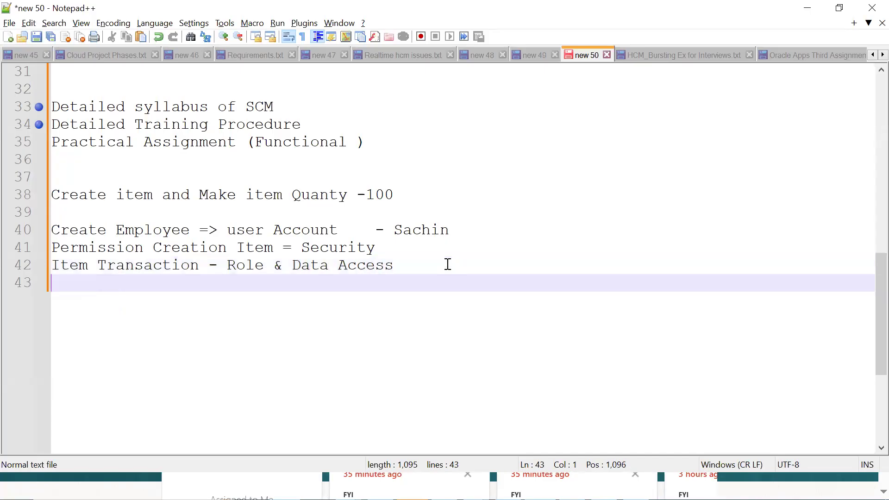
Step: Add the lines "Login" and "Create Item" to the assignment notes
{"action": "type", "text": "Login"}
{"action": "key", "text": "Return"}
{"action": "type", "text": "Create Item"}
{"action": "key", "text": "Return"}
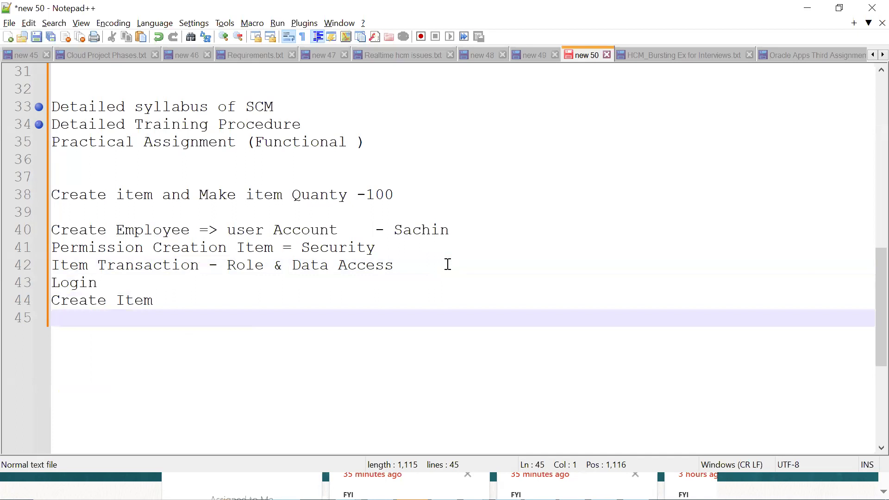
Step: Add the line "Perform Item Transaction Incr + Receipt" at the end of the notes
{"action": "type", "text": "Perform It"}
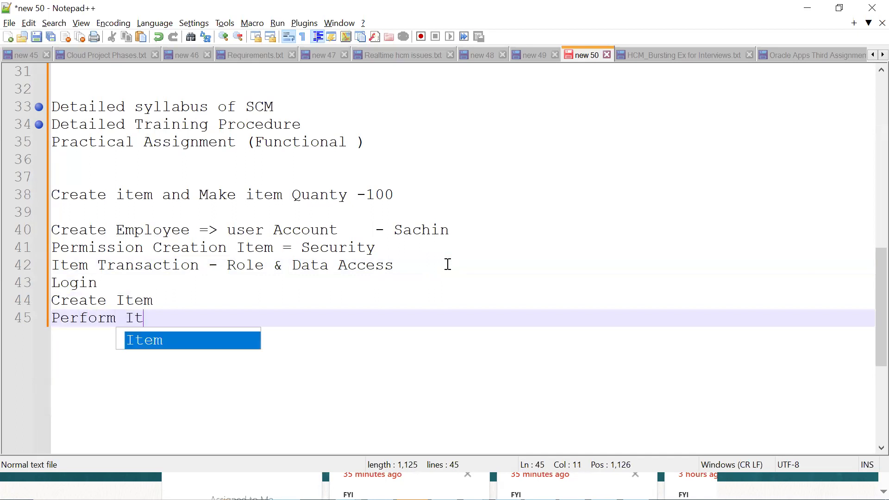
{"action": "type", "text": "em Transaction "}
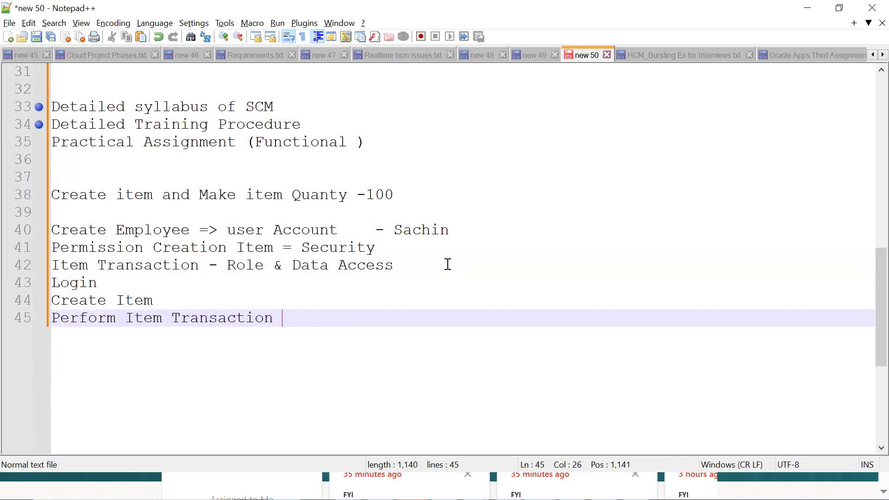
{"action": "type", "text": "Incr + Receipt"}
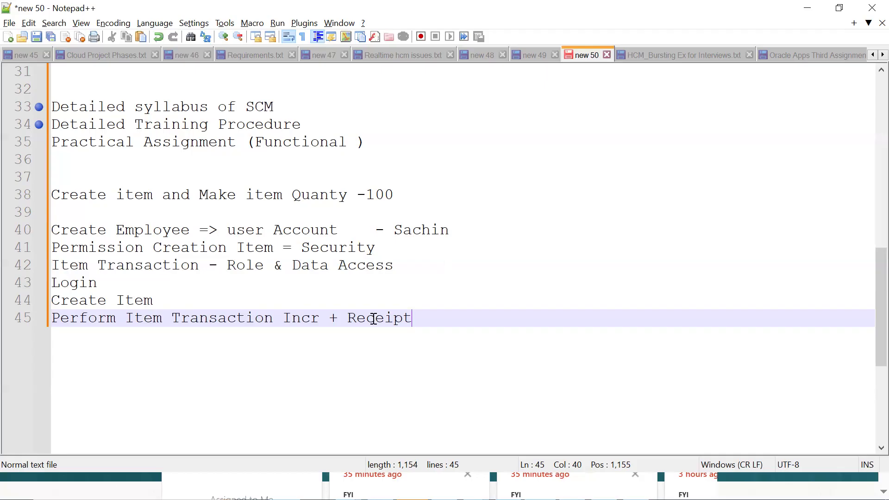
Step: Bookmark the "Create Employee => user Account" line in the notes
{"action": "left_click", "coordinate": [44, 233]}
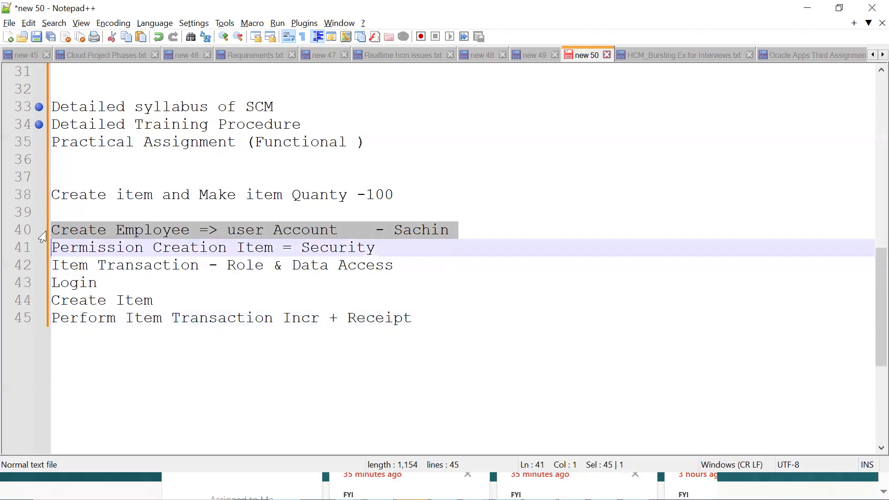
{"action": "left_click", "coordinate": [40, 231]}
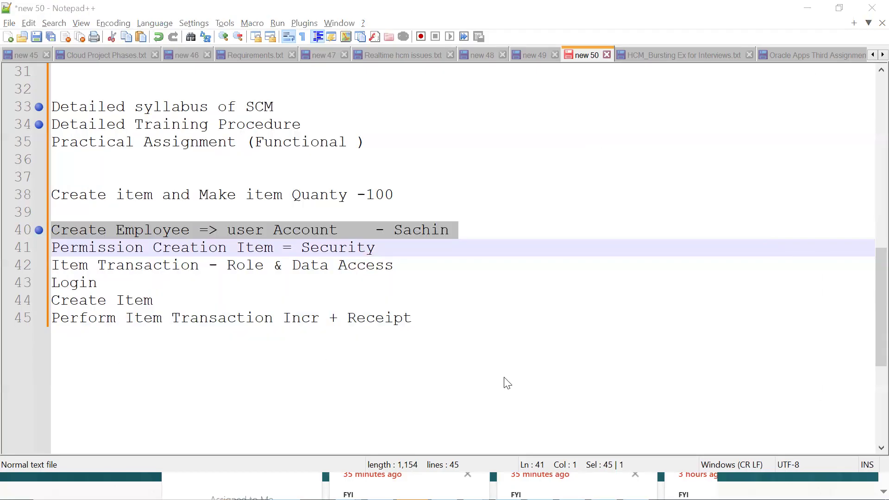
Step: Switch to Oracle Fusion Cloud in the browser and open Setup and Maintenance for Manufacturing and Supply Chain Materials Management
{"action": "key", "text": "alt+Tab"}
{"action": "left_click", "coordinate": [858, 55]}
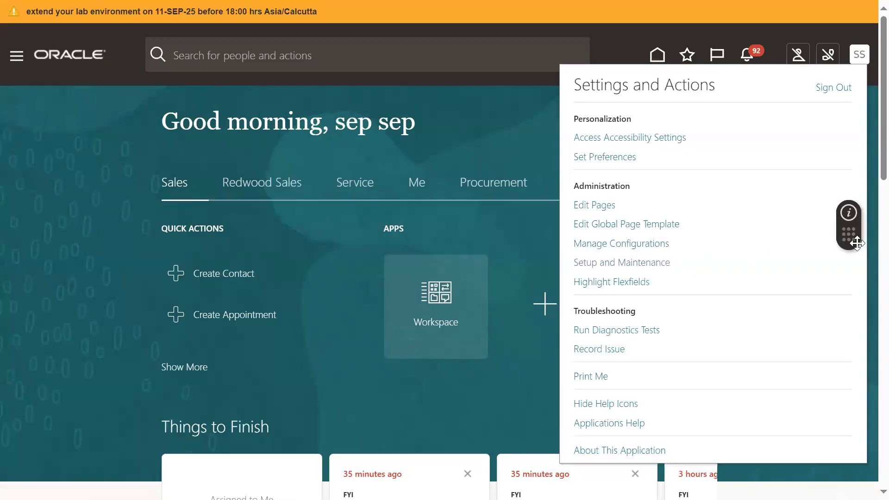
{"action": "left_click_drag", "start_coordinate": [848, 233], "coordinate": [872, 476]}
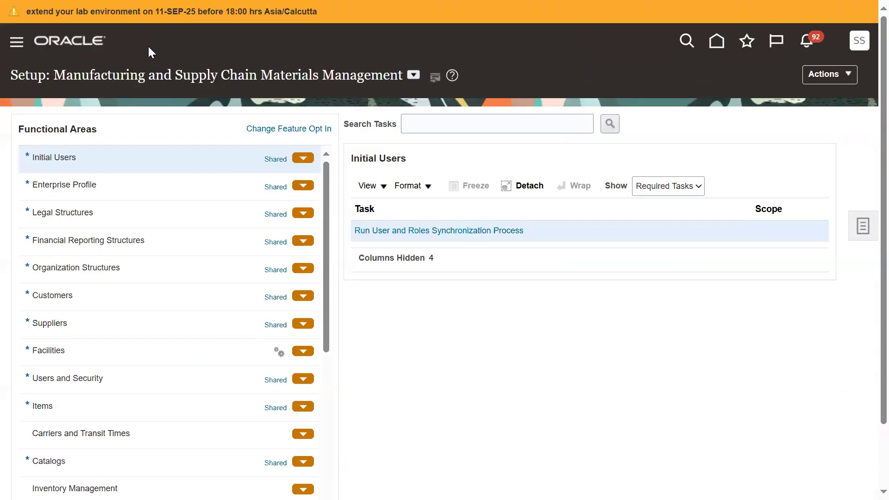
Step: Search the setup tasks for "manage user" and open the Create User form through the Manage Users task
{"action": "left_click", "coordinate": [497, 123]}
{"action": "type", "text": "mat"}
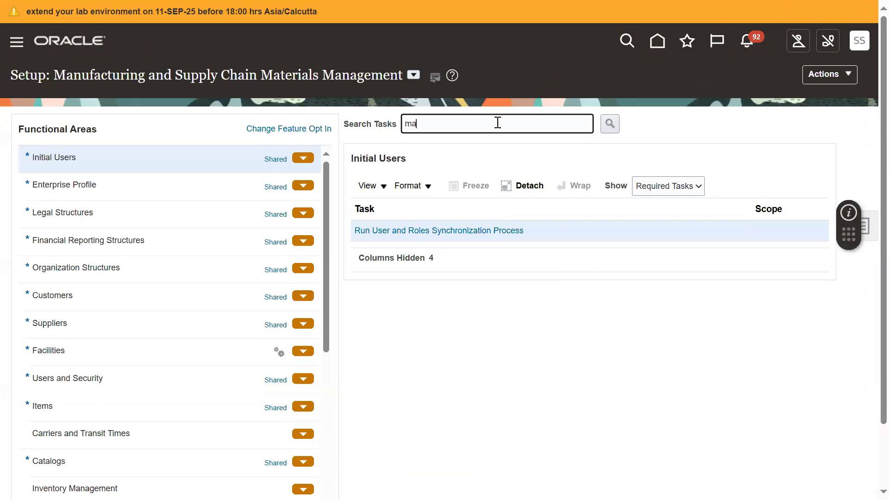
{"action": "key", "text": "BackSpace"}
{"action": "type", "text": "nage user"}
{"action": "key", "text": "Return"}
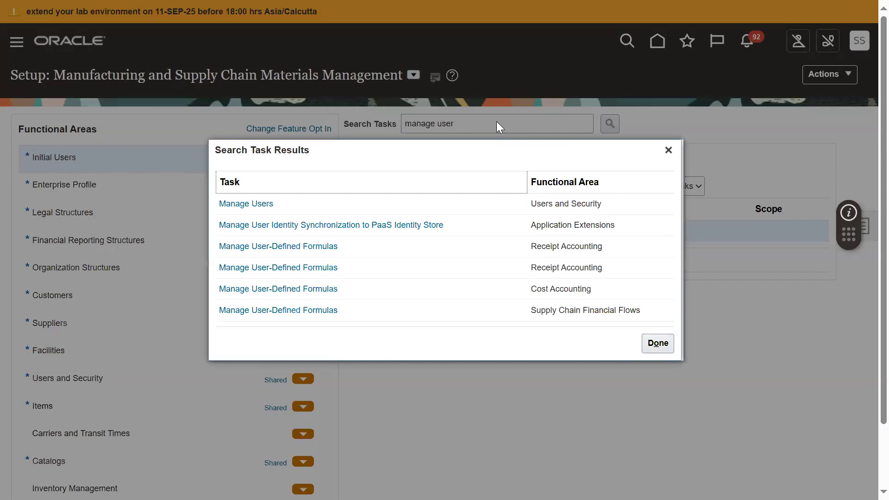
{"action": "left_click", "coordinate": [234, 206]}
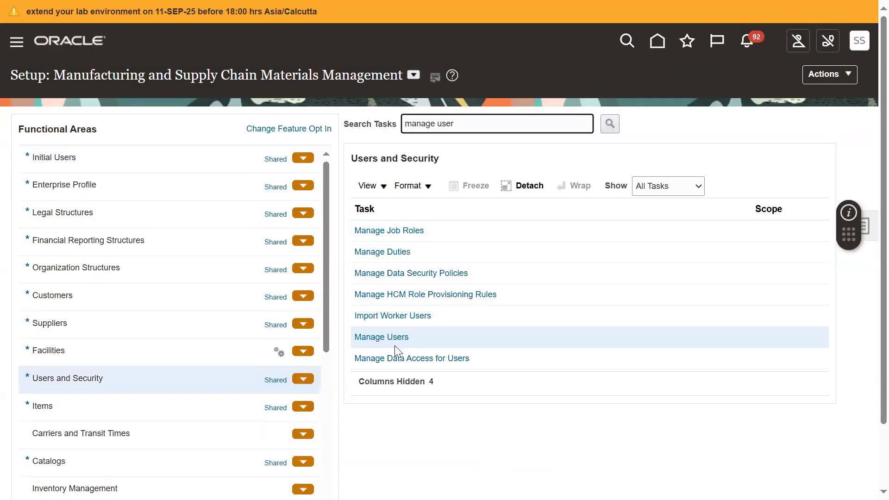
{"action": "left_click", "coordinate": [395, 345]}
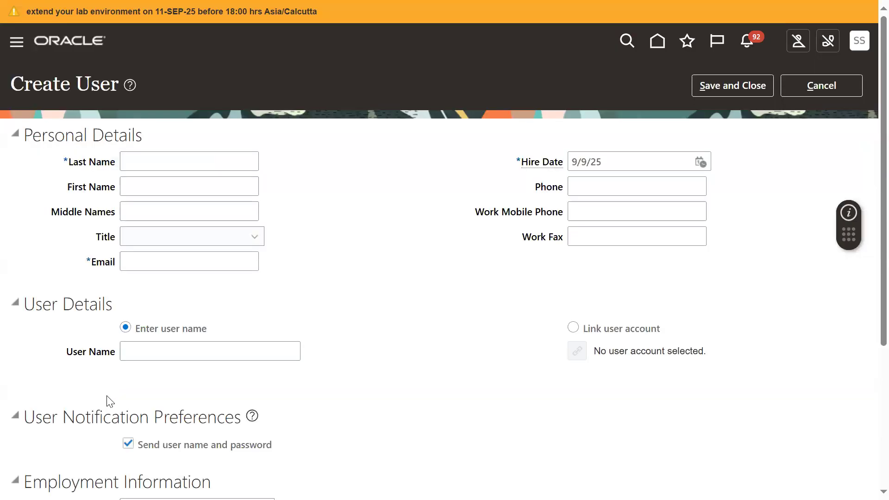
Step: Enter the employee's last name and first name in the personal details and set the title to Mr
{"action": "left_click", "coordinate": [194, 162]}
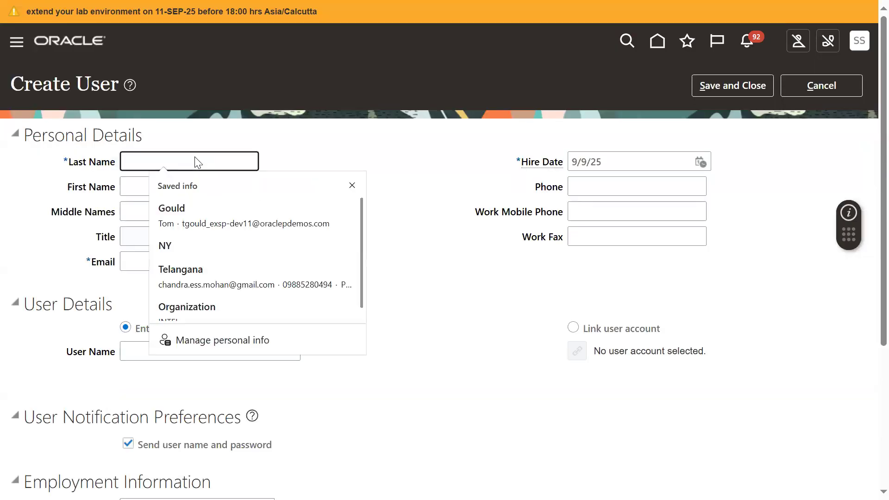
{"action": "type", "text": "Saxhin"}
{"action": "key", "text": "Tab"}
{"action": "key", "text": "shift+Tab"}
{"action": "type", "text": "Sachin"}
{"action": "key", "text": "Tab"}
{"action": "type", "text": "Tendulkar"}
{"action": "key", "text": "Tab"}
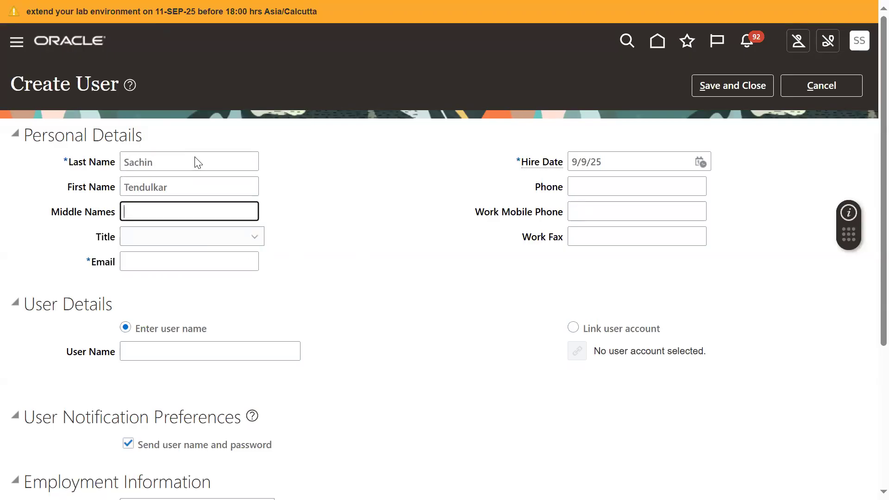
{"action": "key", "text": "Tab"}
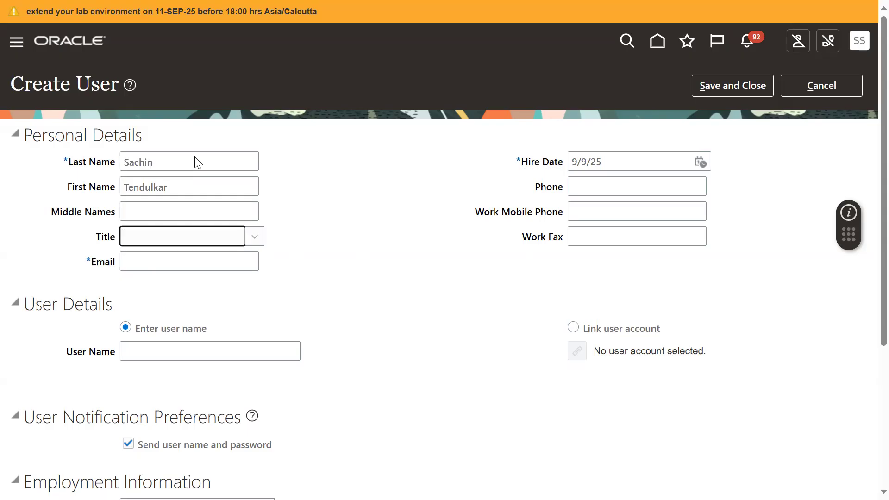
{"action": "type", "text": "Mr."}
{"action": "key", "text": "Tab"}
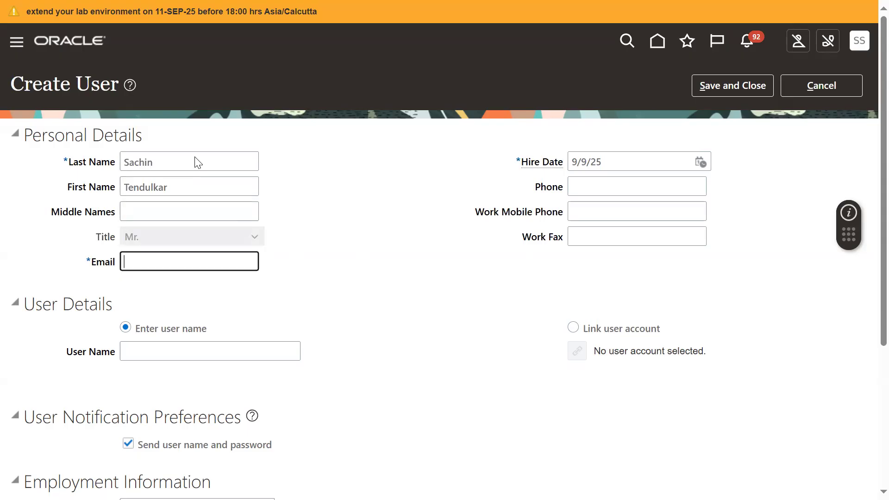
Step: Fill in the employee's e-mail address in the personal details
{"action": "type", "text": "aschin"}
{"action": "key", "text": "BackSpace"}
{"action": "key", "text": "BackSpace"}
{"action": "key", "text": "BackSpace"}
{"action": "key", "text": "BackSpace"}
{"action": "key", "text": "BackSpace"}
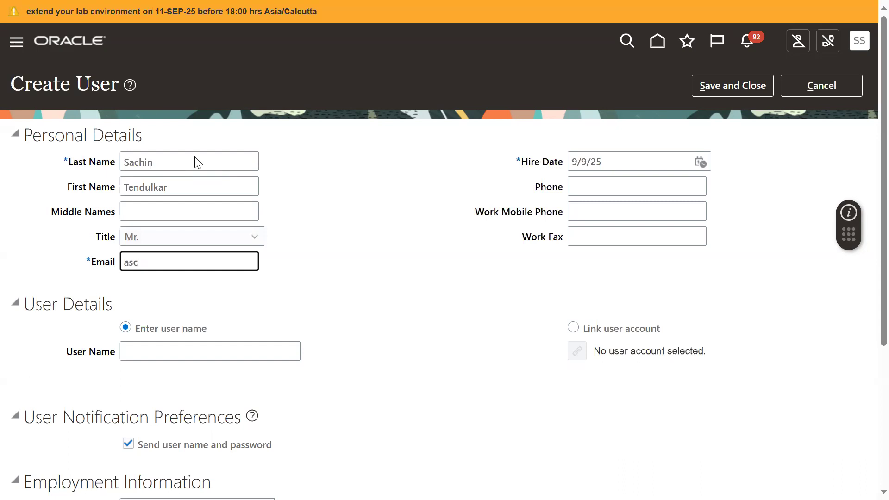
{"action": "key", "text": "BackSpace"}
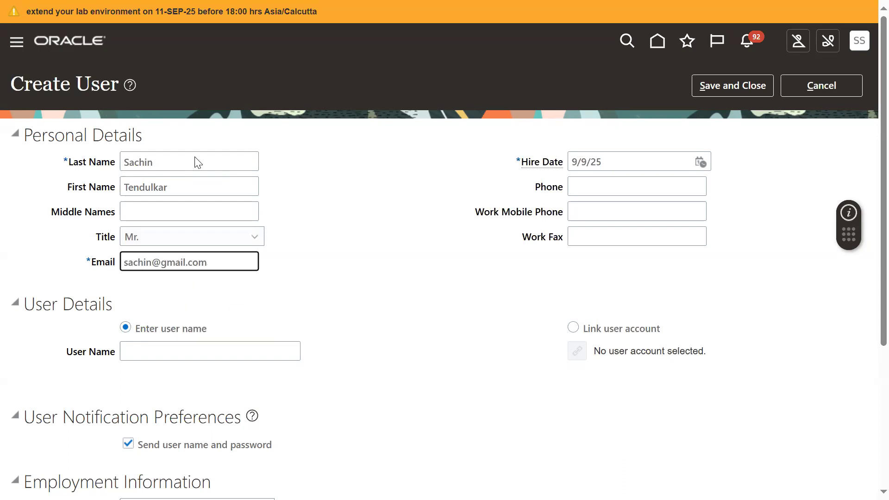
{"action": "left_click", "coordinate": [383, 258]}
Step: Enter the employee's user name in the User Details section
{"action": "left_click", "coordinate": [218, 352]}
{"action": "type", "text": "SACHIN"}
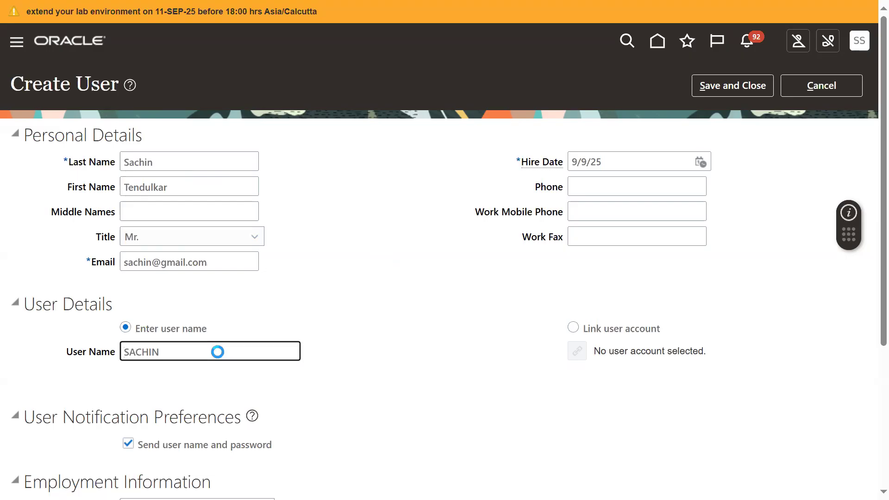
{"action": "left_click", "coordinate": [342, 363]}
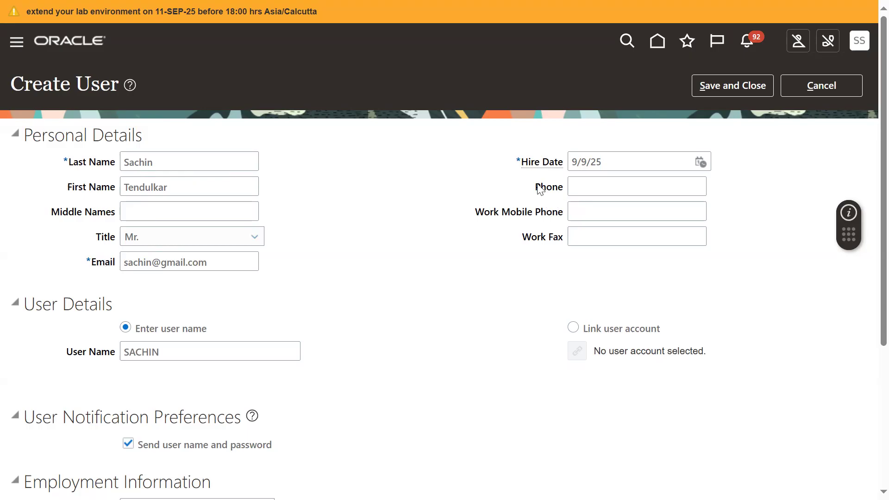
{"action": "left_click", "coordinate": [484, 214]}
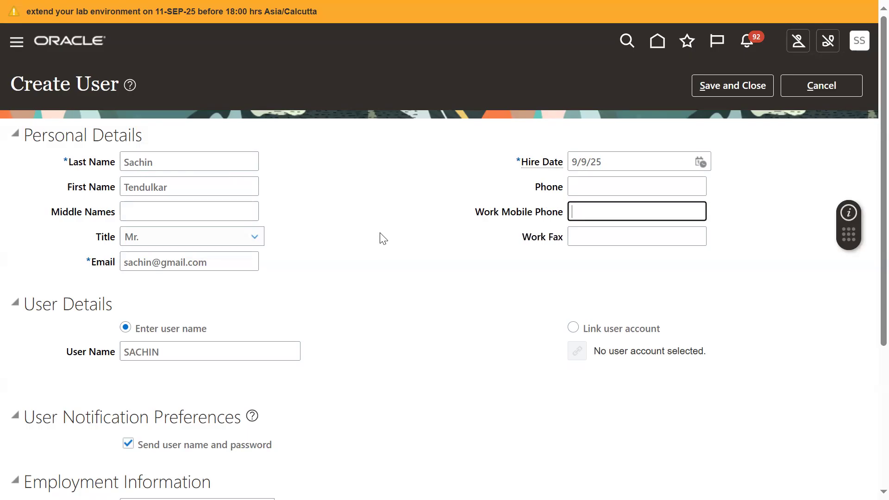
{"action": "scroll", "coordinate": [383, 238], "scroll_direction": "down", "scroll_amount": 3}
{"action": "double_click", "coordinate": [175, 216]}
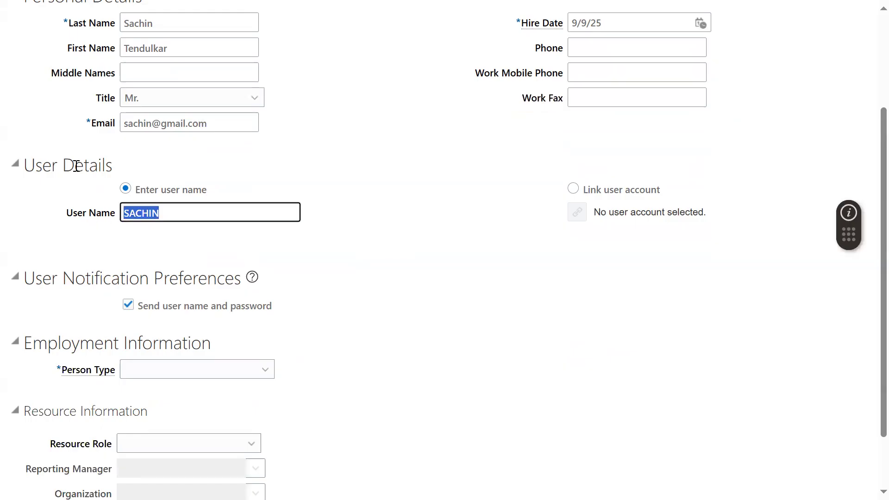
{"action": "left_click", "coordinate": [401, 218]}
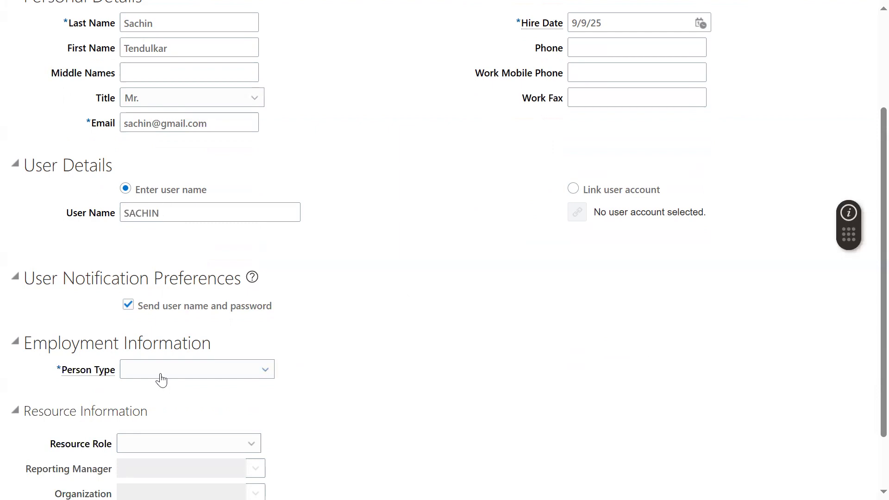
Step: Set the person type to Employee and the legal employer to US1 Legal Entity in the employment information
{"action": "double_click", "coordinate": [95, 345]}
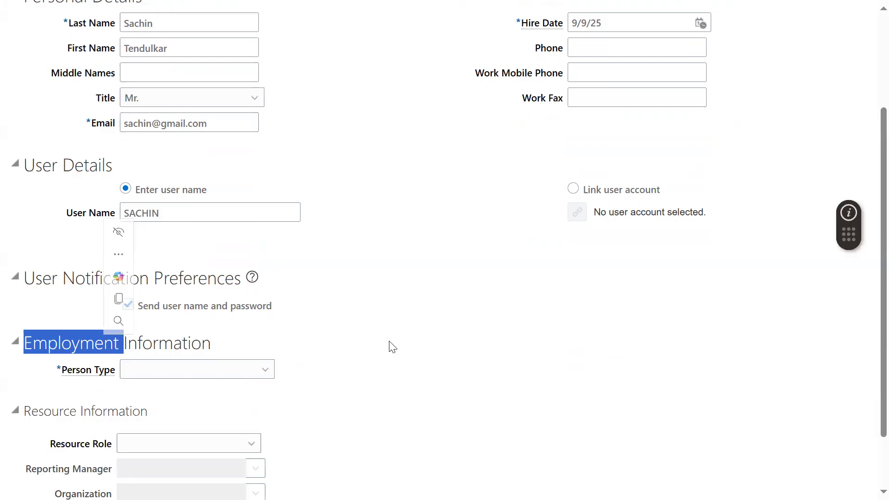
{"action": "left_click", "coordinate": [187, 379]}
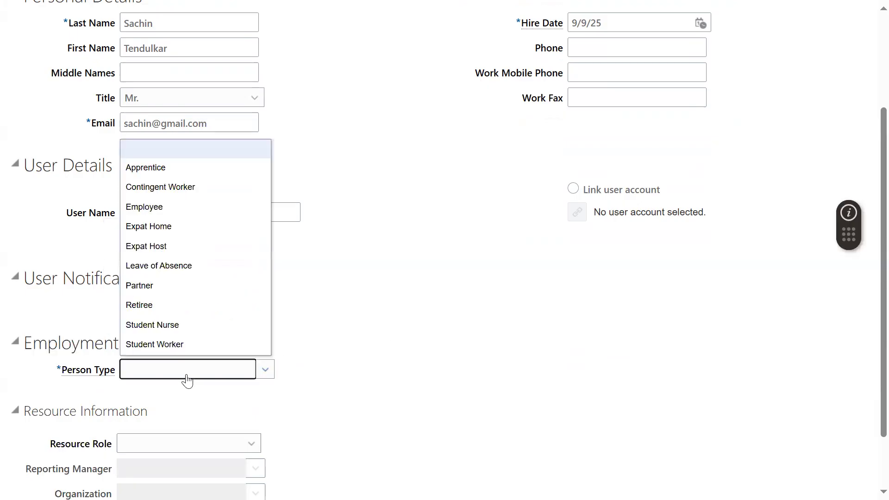
{"action": "left_click", "coordinate": [186, 206]}
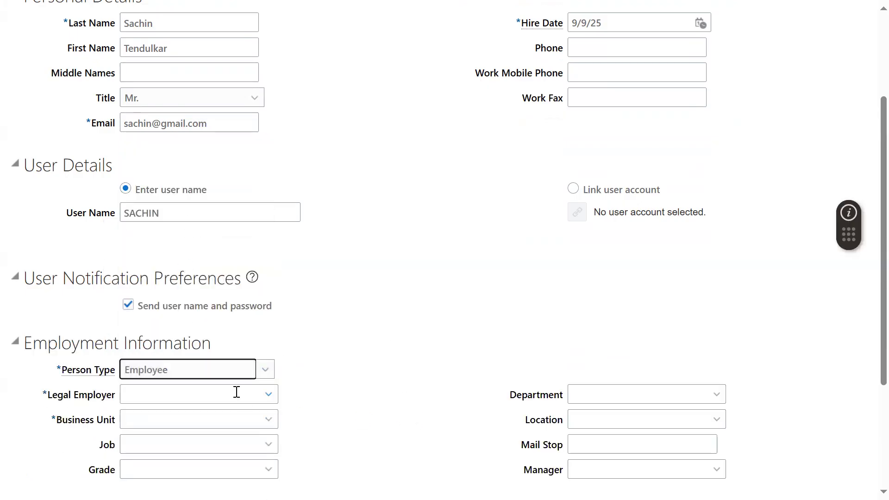
{"action": "left_click", "coordinate": [236, 392]}
{"action": "type", "text": "US1"}
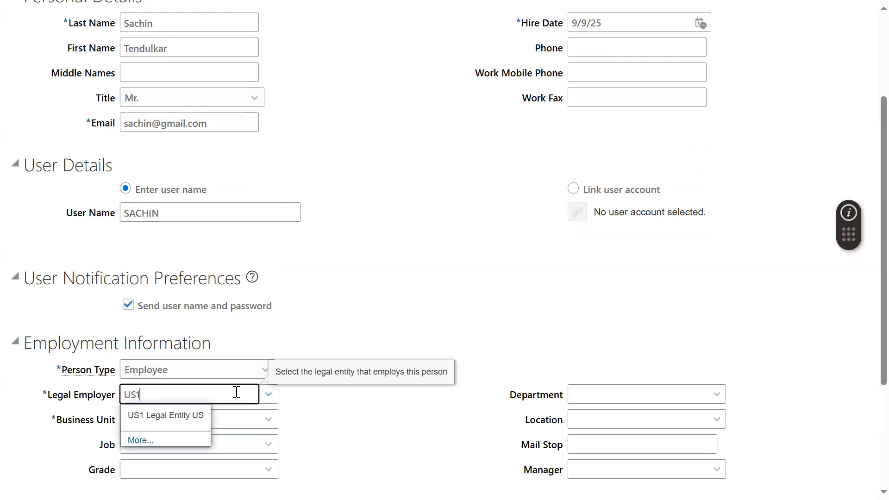
{"action": "left_click", "coordinate": [193, 411]}
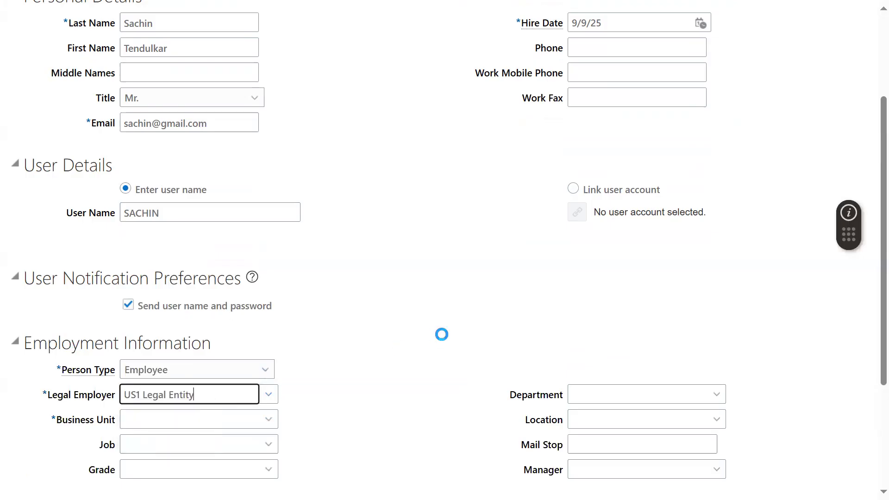
Step: Switch to the SEP_SCM_DEMOS_2025 workbook in Excel and examine the Birla Sun Life Insurance company example
{"action": "key", "text": "alt+Tab"}
{"action": "key", "text": "alt+Tab"}
{"action": "key", "text": "alt+Tab"}
{"action": "key", "text": "alt+Tab"}
{"action": "key", "text": "alt+Tab"}
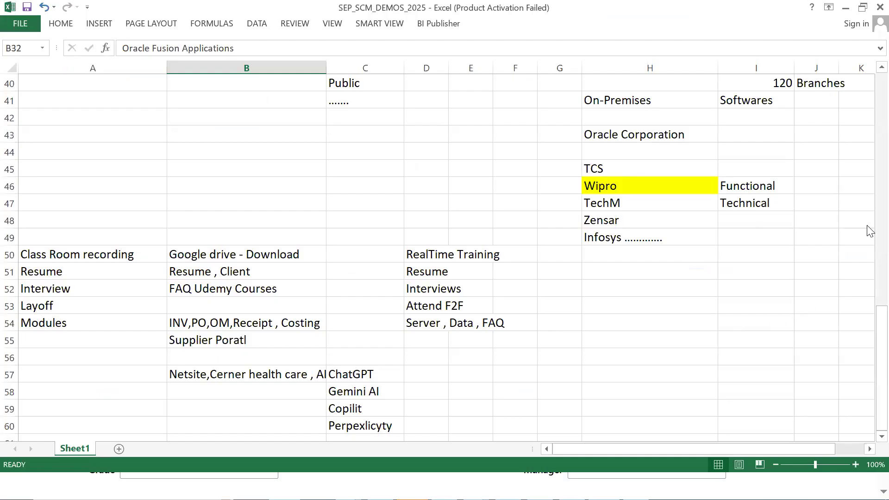
{"action": "scroll", "coordinate": [870, 76], "scroll_direction": "up", "scroll_amount": 1}
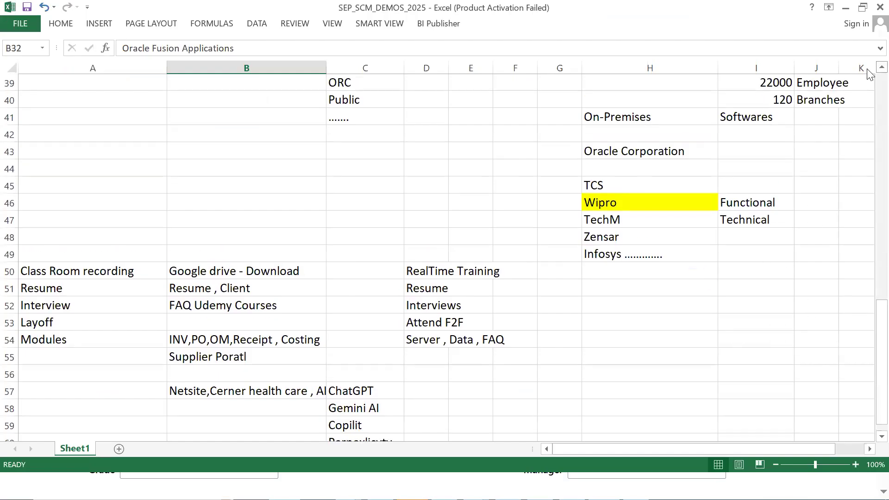
{"action": "left_click", "coordinate": [879, 7]}
{"action": "left_click", "coordinate": [511, 268]}
{"action": "left_click", "coordinate": [694, 85]}
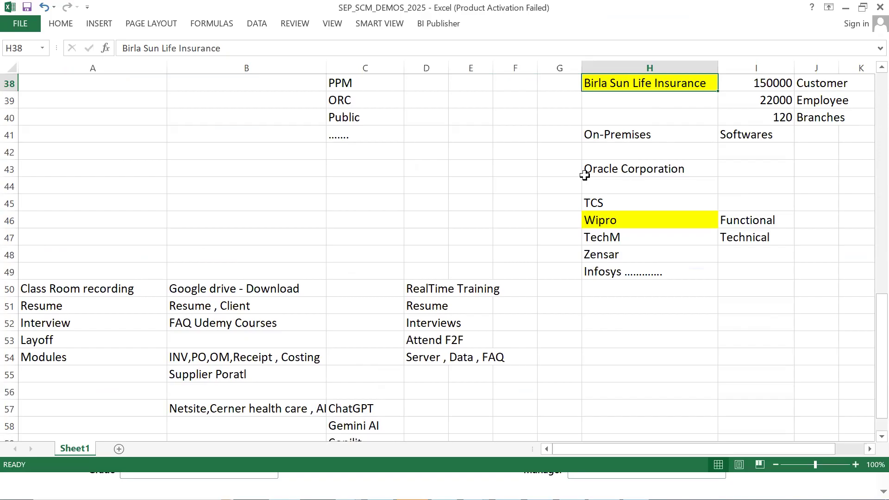
Step: Switch back to Oracle Fusion Cloud in the browser and set the employee's business unit to US1 Business Unit
{"action": "key", "text": "alt+Tab"}
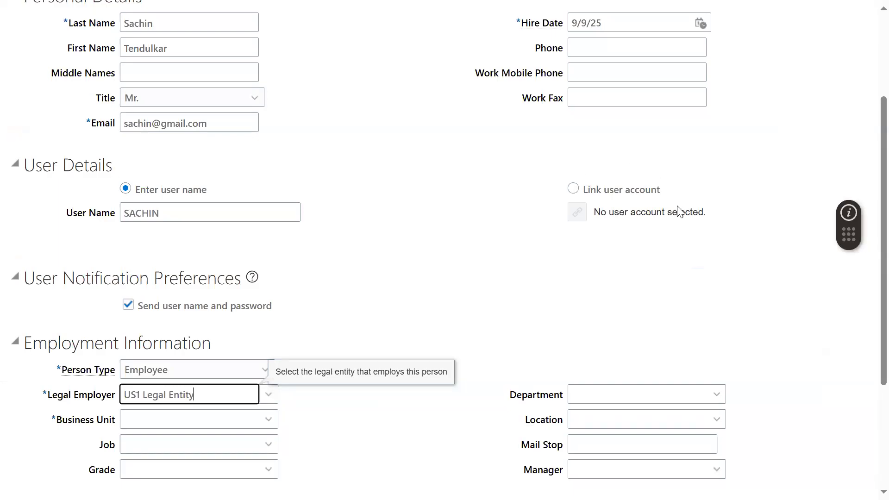
{"action": "left_click", "coordinate": [508, 320]}
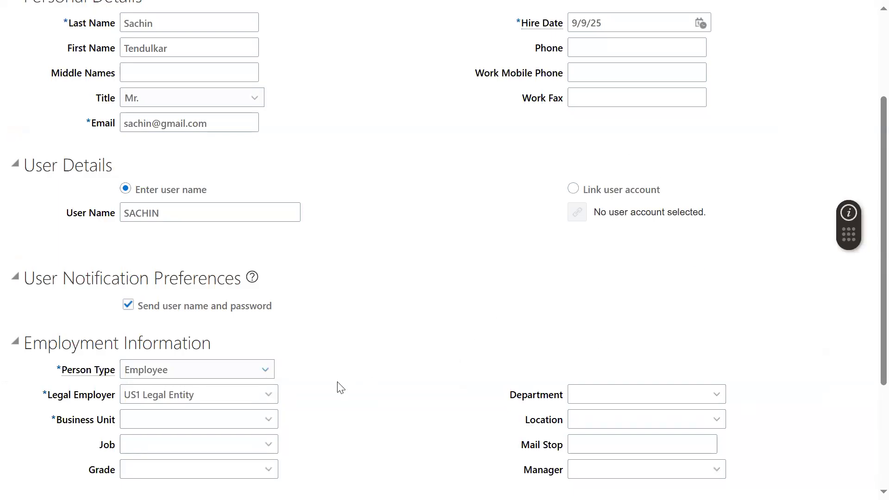
{"action": "left_click", "coordinate": [218, 413]}
{"action": "type", "text": "US1"}
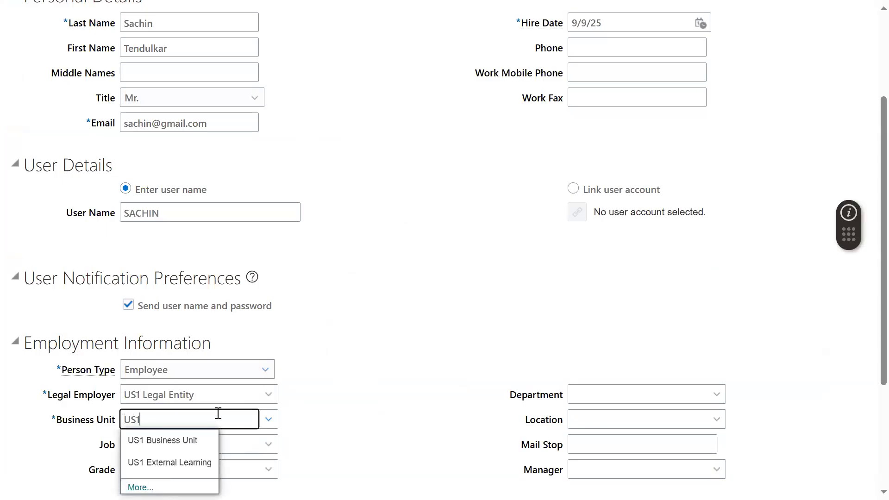
{"action": "left_click", "coordinate": [211, 439]}
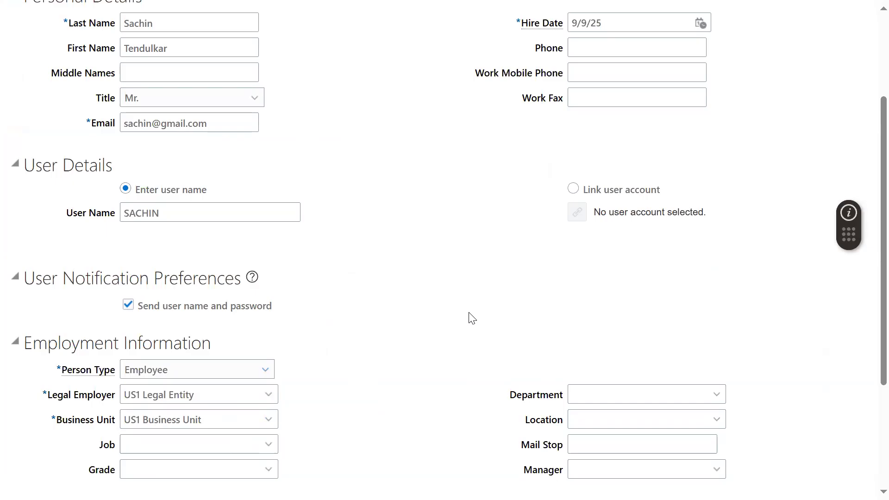
Step: Save the new user and close the Create User form, leaving the manager and other optional employment fields empty
{"action": "scroll", "coordinate": [417, 399], "scroll_direction": "down", "scroll_amount": 3}
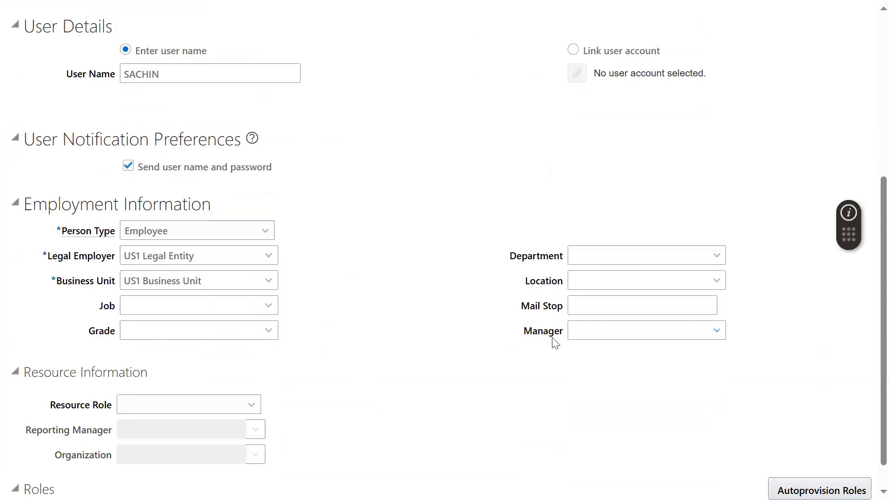
{"action": "left_click_drag", "start_coordinate": [524, 332], "coordinate": [564, 335]}
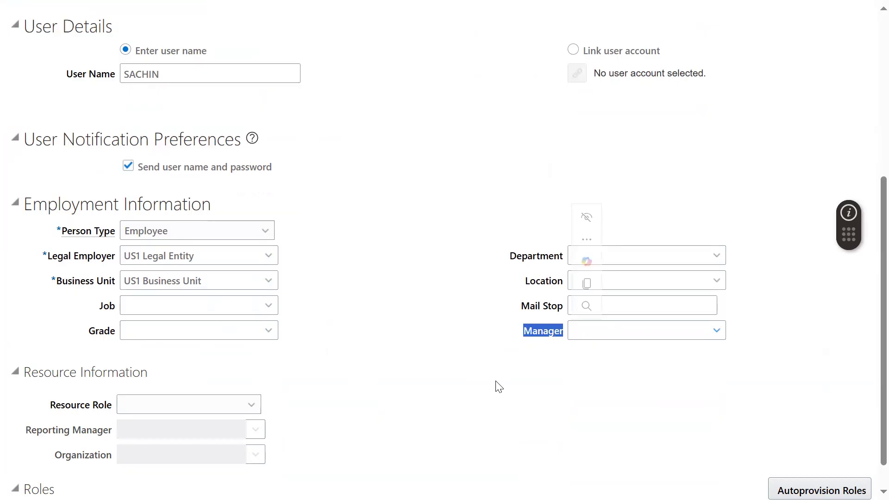
{"action": "left_click", "coordinate": [413, 267]}
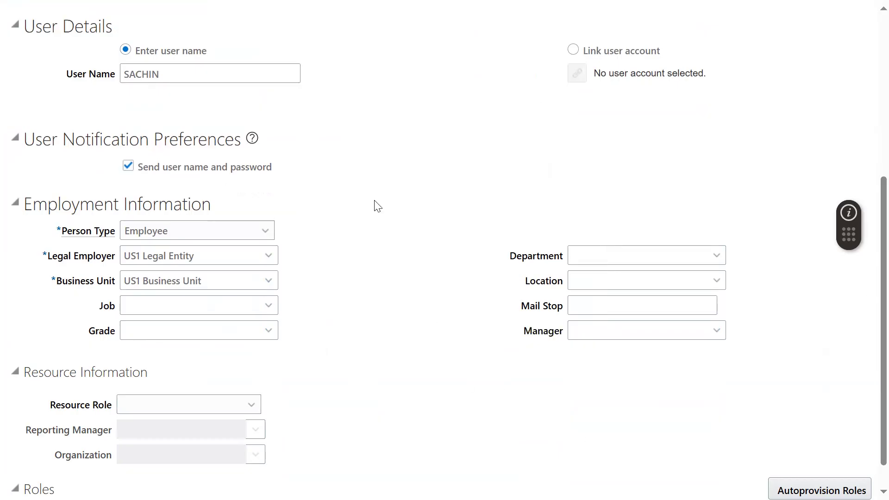
{"action": "scroll", "coordinate": [378, 206], "scroll_direction": "up", "scroll_amount": 5}
{"action": "left_click", "coordinate": [705, 89]}
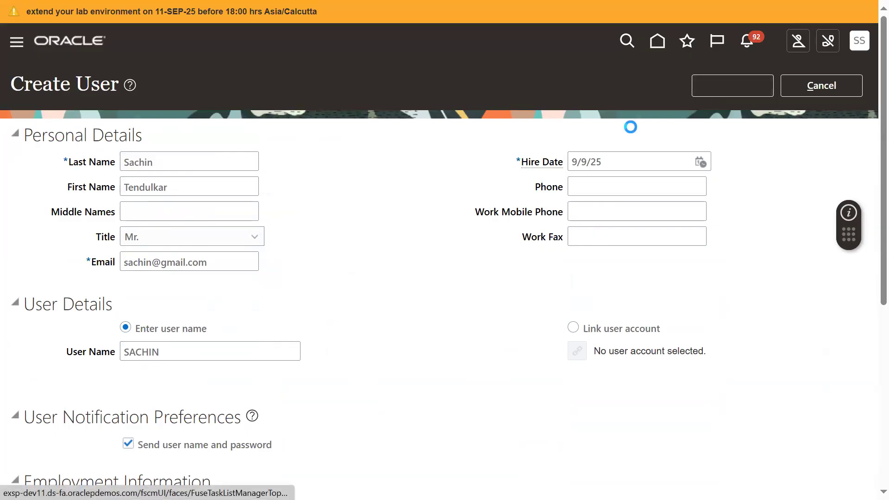
{"action": "scroll", "coordinate": [481, 284], "scroll_direction": "down", "scroll_amount": 3}
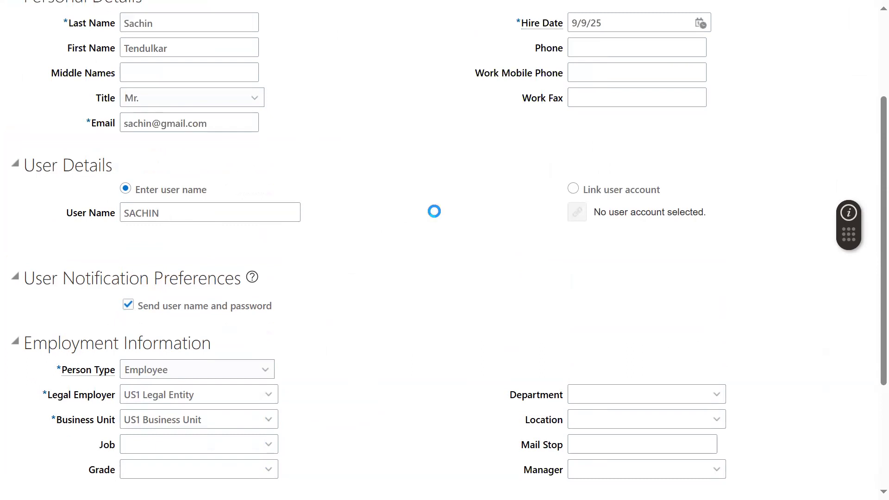
Step: Switch to the notes in Notepad++ and bookmark the line "Permission Creation Item = Security"
{"action": "key", "text": "alt+Tab"}
{"action": "key", "text": "alt+Tab"}
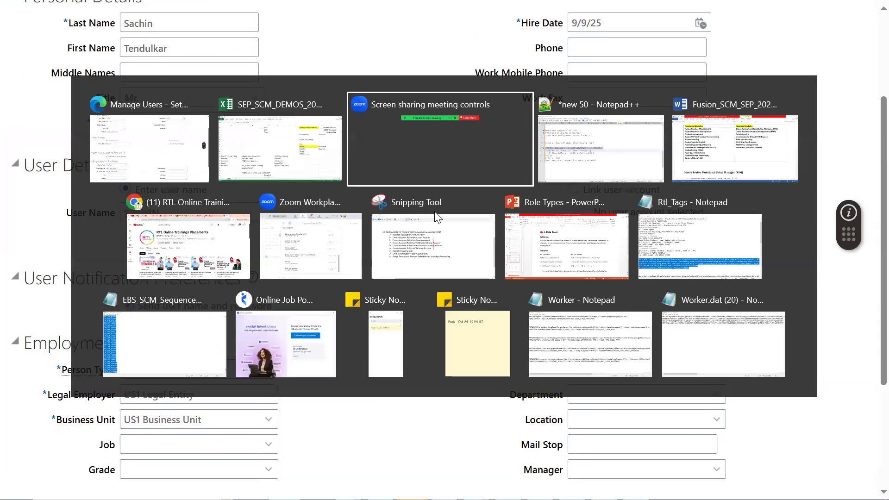
{"action": "key", "text": "alt+Tab"}
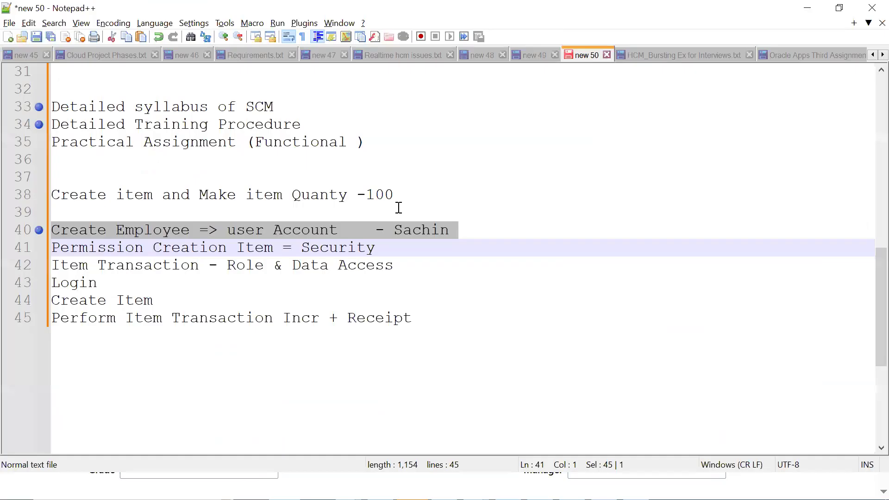
{"action": "left_click", "coordinate": [95, 248]}
{"action": "left_click", "coordinate": [33, 249]}
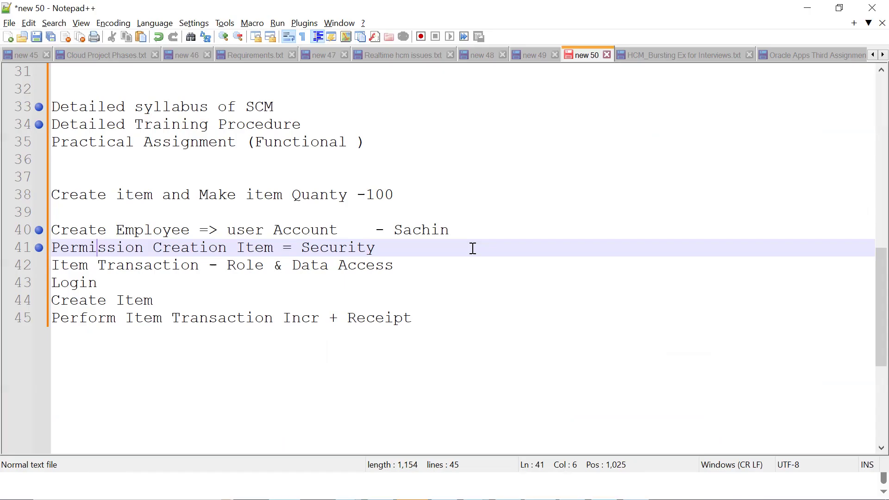
Step: Switch back to Oracle Fusion Cloud in the browser, leave the person search, and change the setup offering to Product Management
{"action": "key", "text": "alt+Tab"}
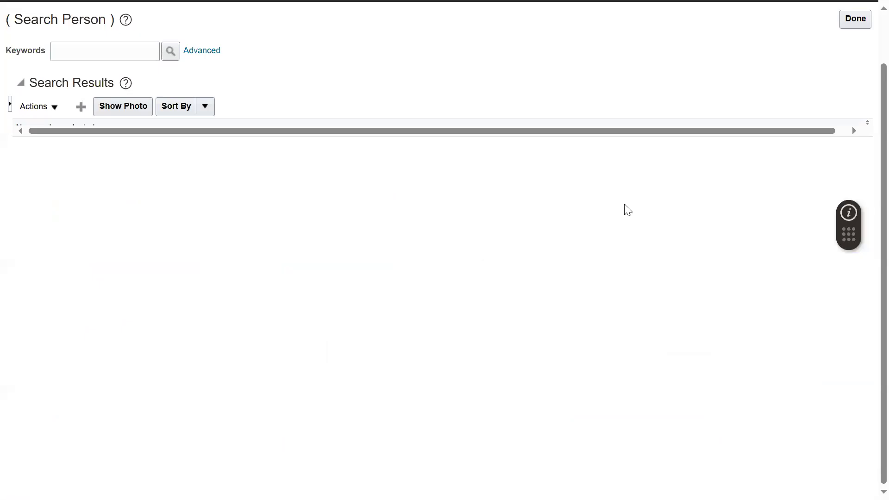
{"action": "left_click", "coordinate": [850, 24]}
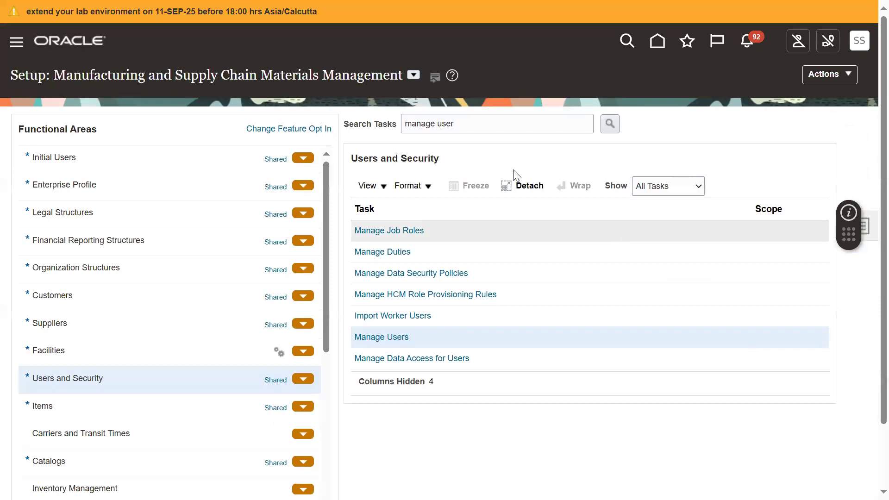
{"action": "left_click", "coordinate": [413, 75]}
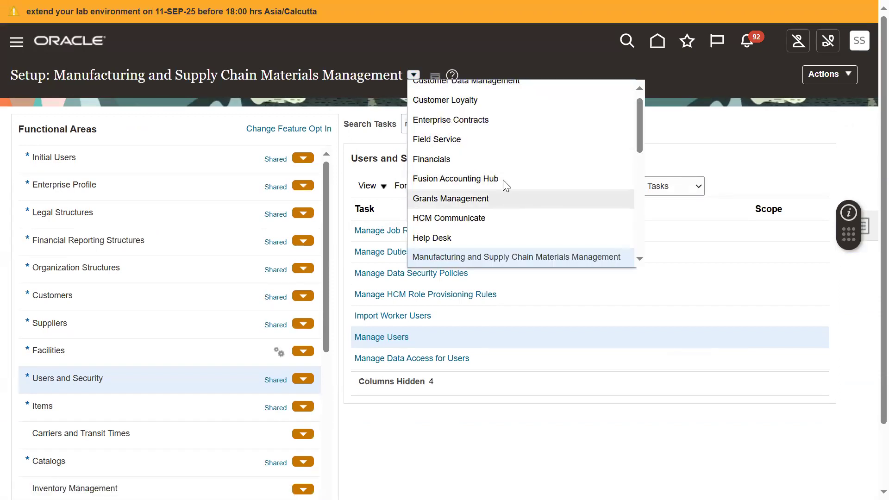
{"action": "left_click_drag", "start_coordinate": [639, 136], "coordinate": [637, 188]}
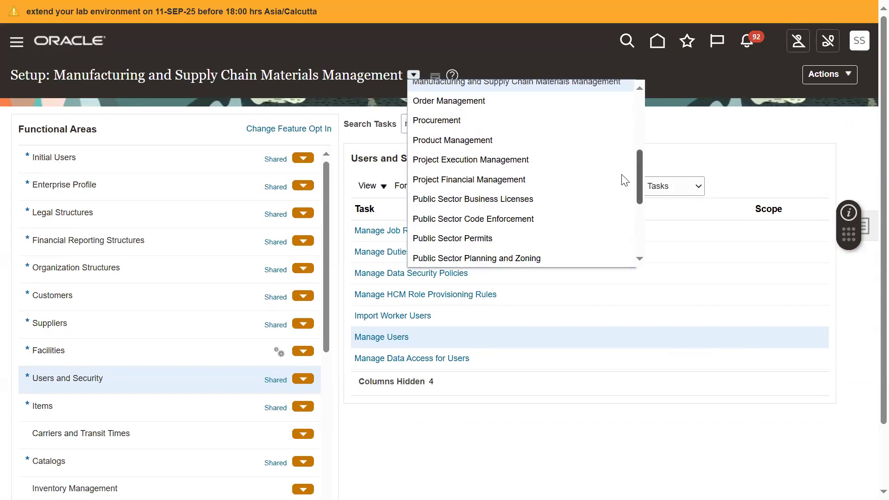
{"action": "left_click", "coordinate": [487, 144]}
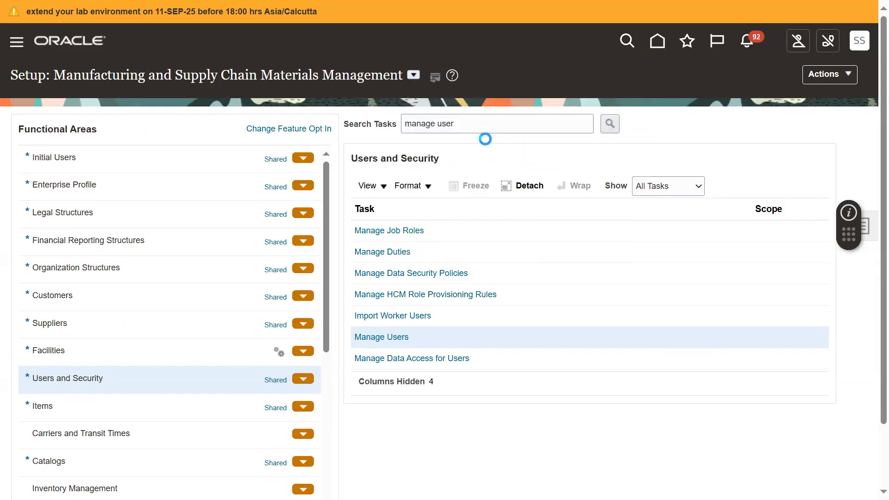
Step: Search the setup tasks for ITEM CLASS and open the Manage Item Classes task
{"action": "triple_click", "coordinate": [484, 132]}
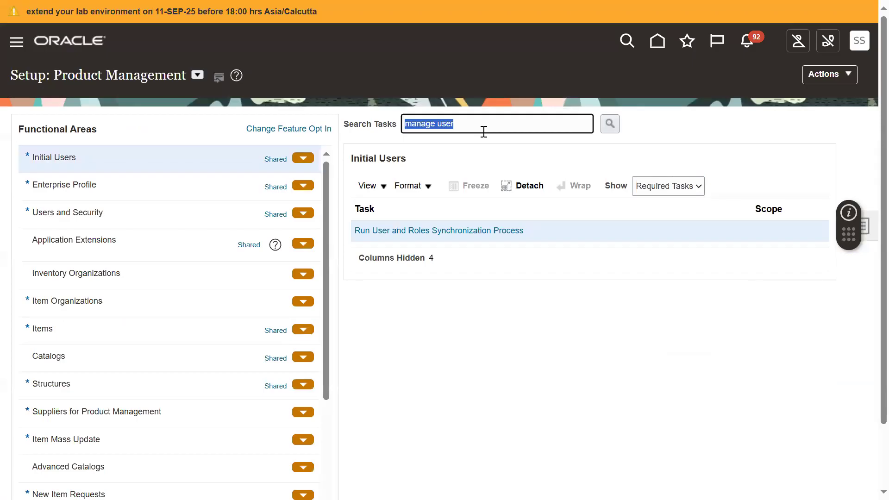
{"action": "type", "text": "ITEM CLASS"}
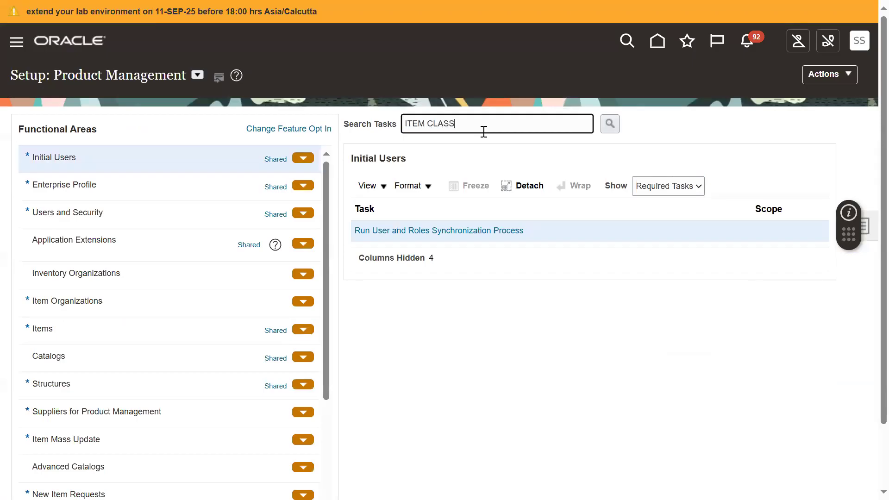
{"action": "key", "text": "Return"}
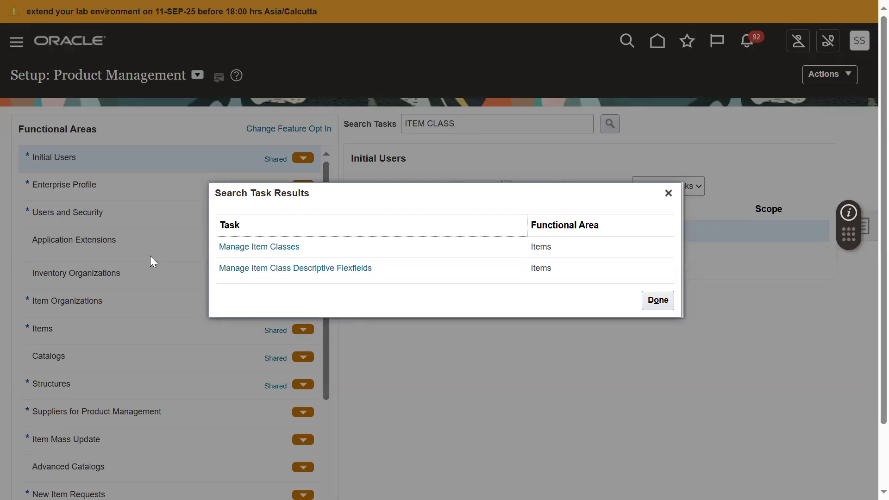
{"action": "left_click", "coordinate": [239, 248]}
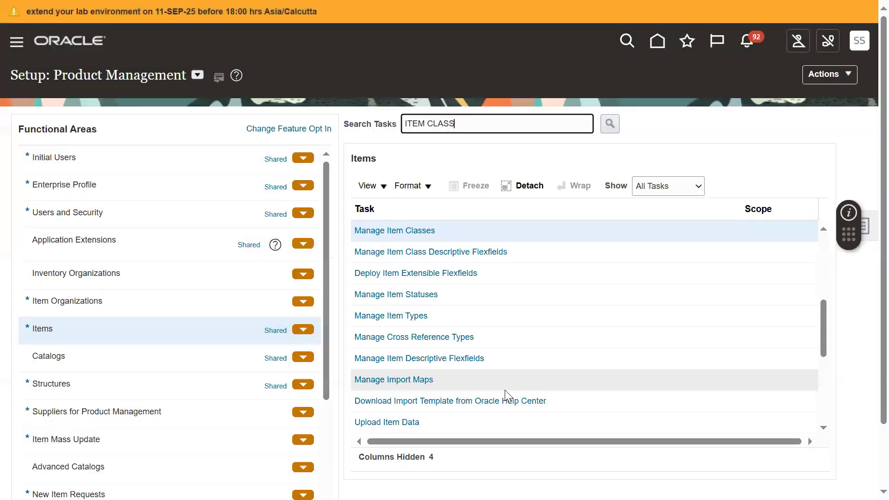
{"action": "left_click", "coordinate": [424, 230]}
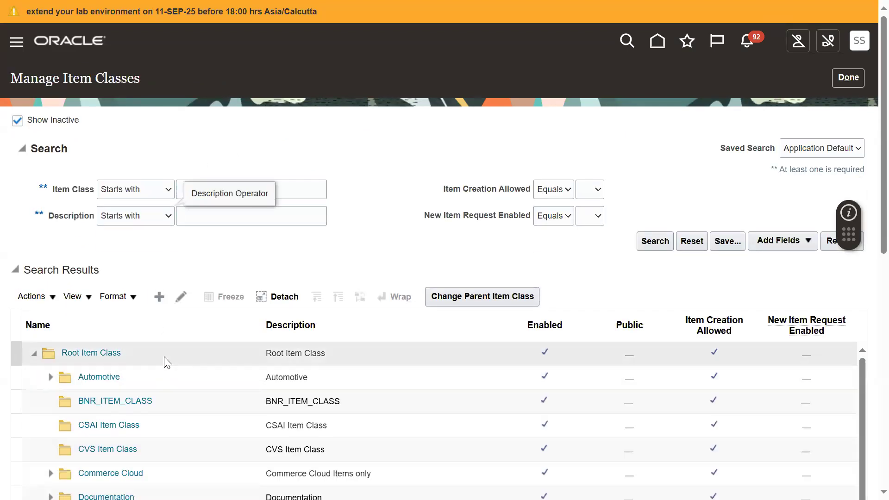
Step: Start a new item class under Root Item Class and name it BIRLA_ITEM_CLASS
{"action": "left_click", "coordinate": [164, 356]}
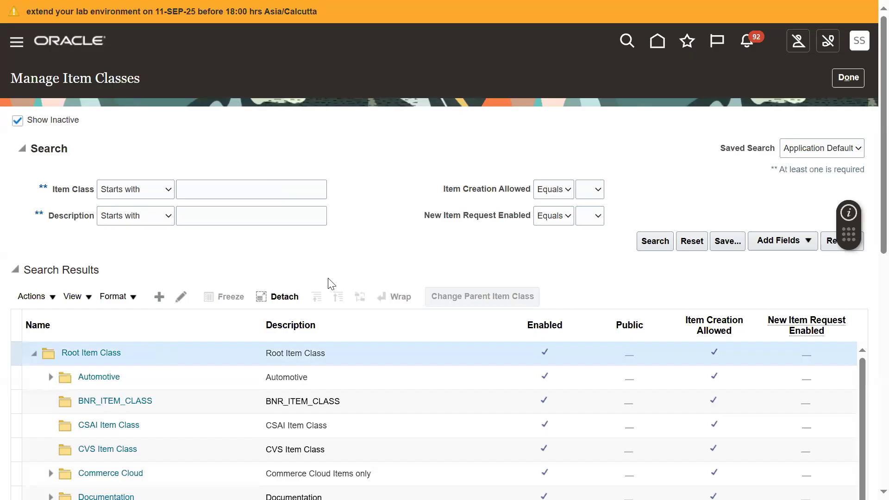
{"action": "left_click", "coordinate": [157, 298]}
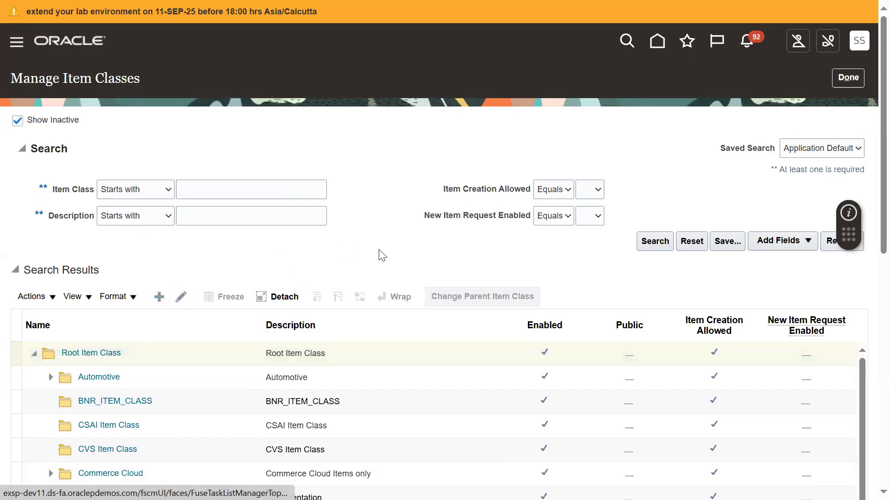
{"action": "type", "text": "BIT"}
{"action": "key", "text": "BackSpace"}
{"action": "type", "text": "RLS"}
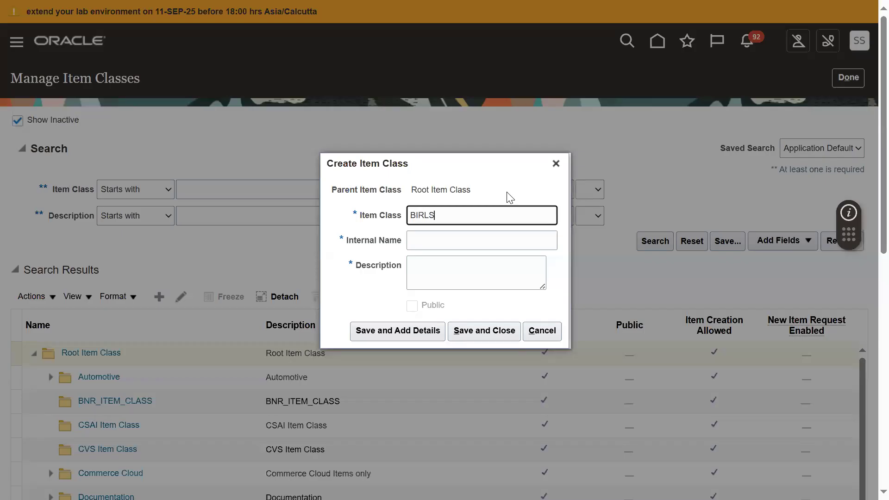
{"action": "key", "text": "BackSpace"}
{"action": "type", "text": "A_ITEM_CLASS"}
Step: Reuse BIRLA_ITEM_CLASS as the internal name and description, and save the item class to continue with its details
{"action": "key", "text": "ctrl+a"}
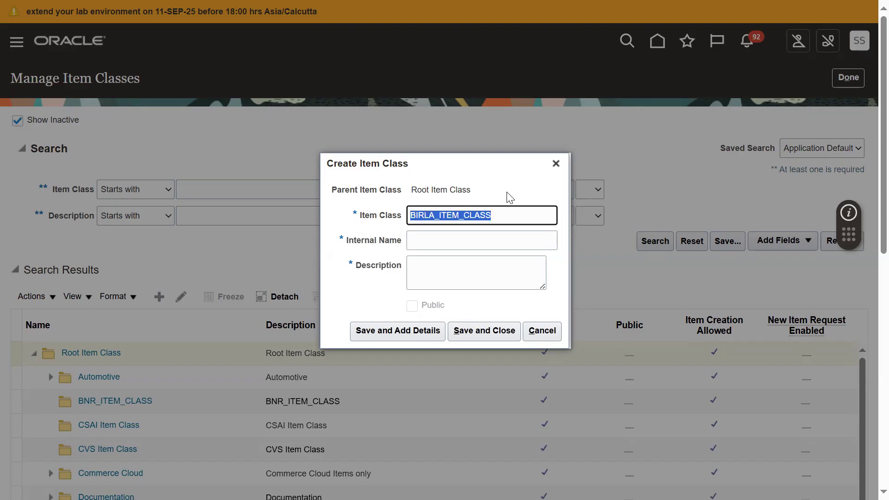
{"action": "key", "text": "ctrl+c"}
{"action": "key", "text": "Tab"}
{"action": "key", "text": "Tab"}
{"action": "key", "text": "ctrl+v"}
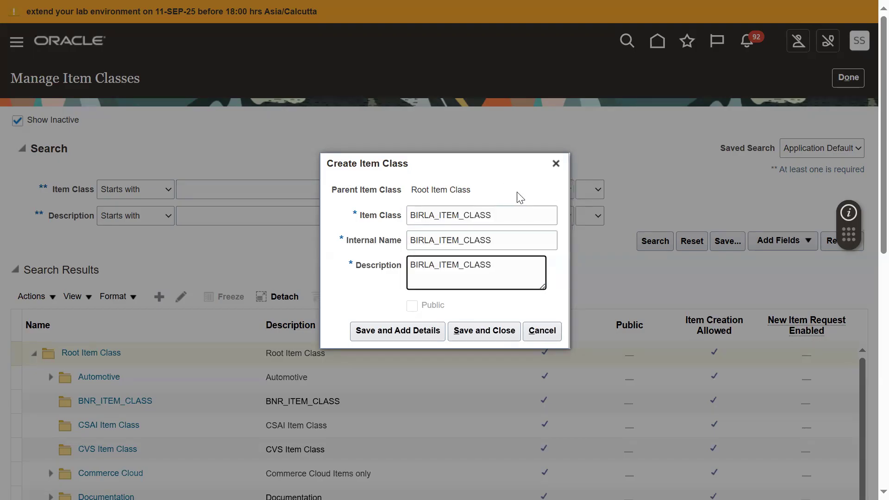
{"action": "left_click", "coordinate": [400, 329]}
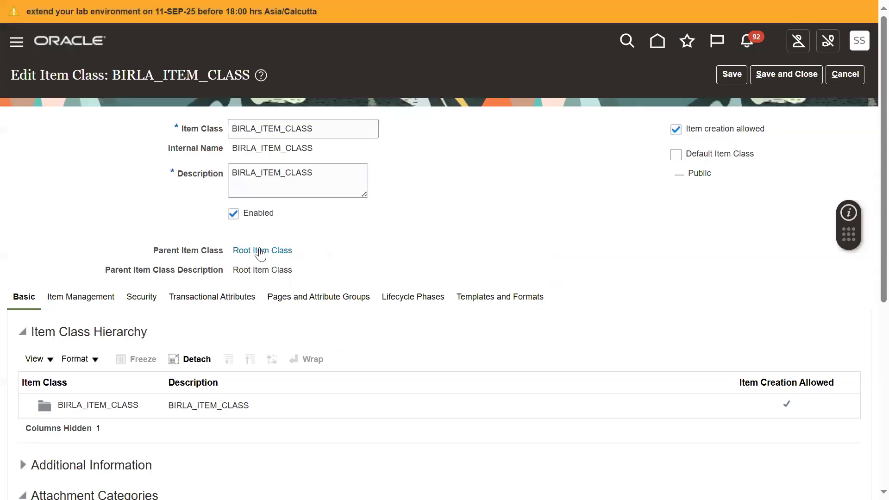
Step: Add a Person security entry to the item class for the new employee's user account, with organization 000 (Operations)
{"action": "left_click", "coordinate": [149, 301]}
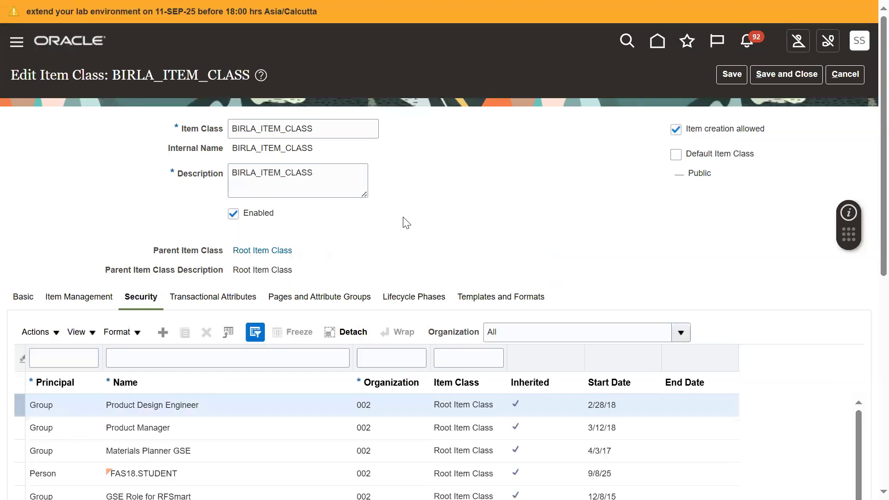
{"action": "scroll", "coordinate": [867, 288], "scroll_direction": "down", "scroll_amount": 2}
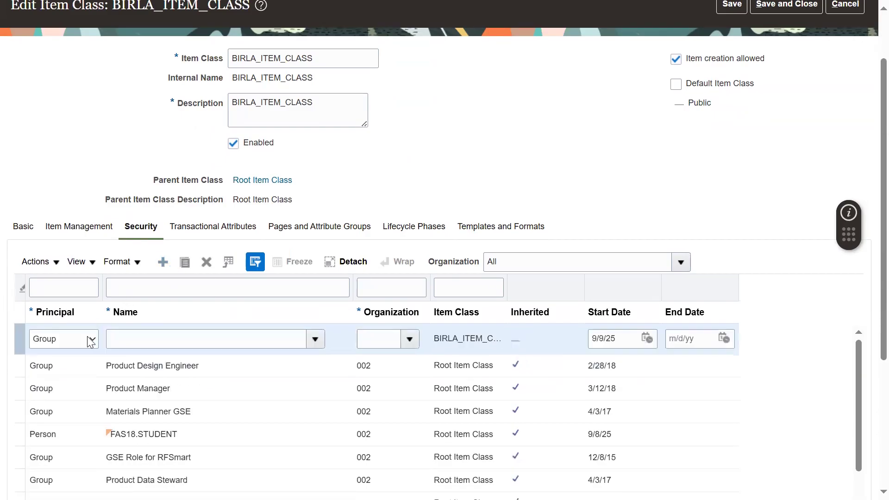
{"action": "left_click", "coordinate": [91, 340]}
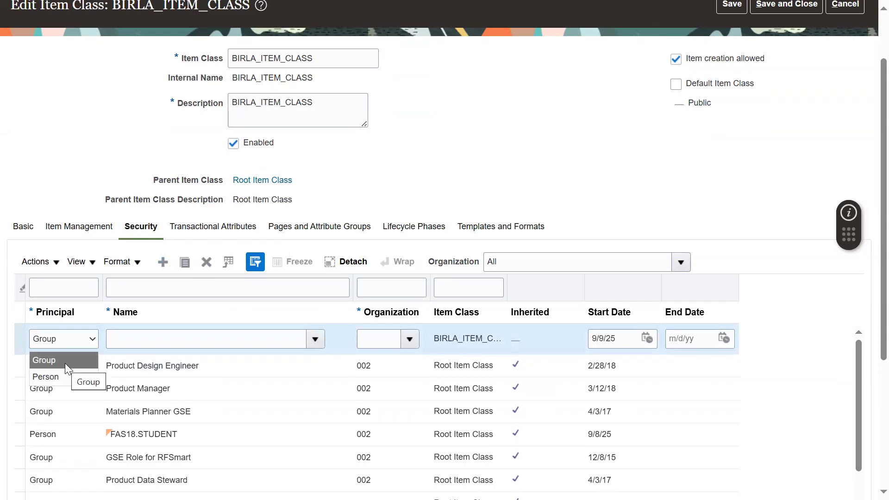
{"action": "left_click", "coordinate": [59, 377]}
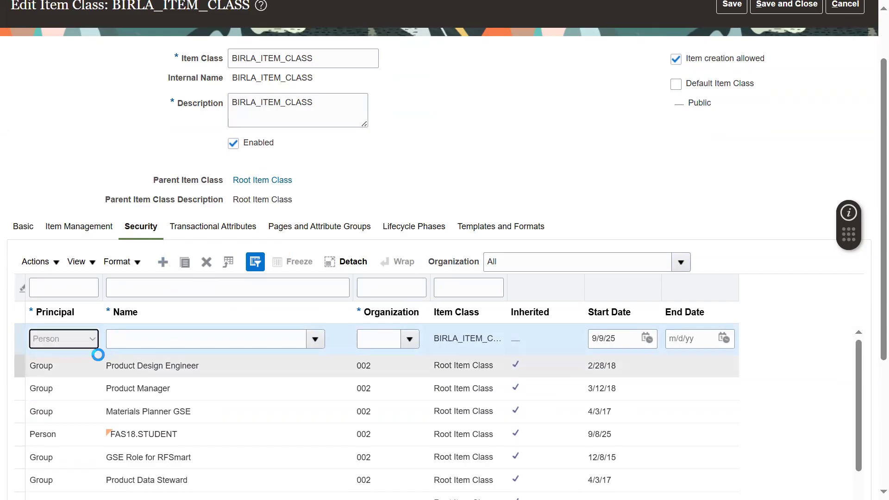
{"action": "left_click", "coordinate": [123, 341]}
{"action": "type", "text": "SACHIN"}
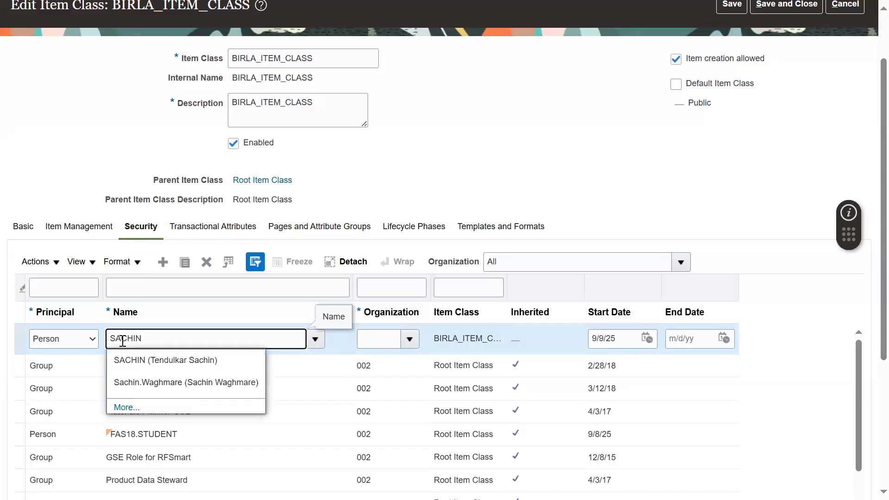
{"action": "left_click", "coordinate": [159, 360]}
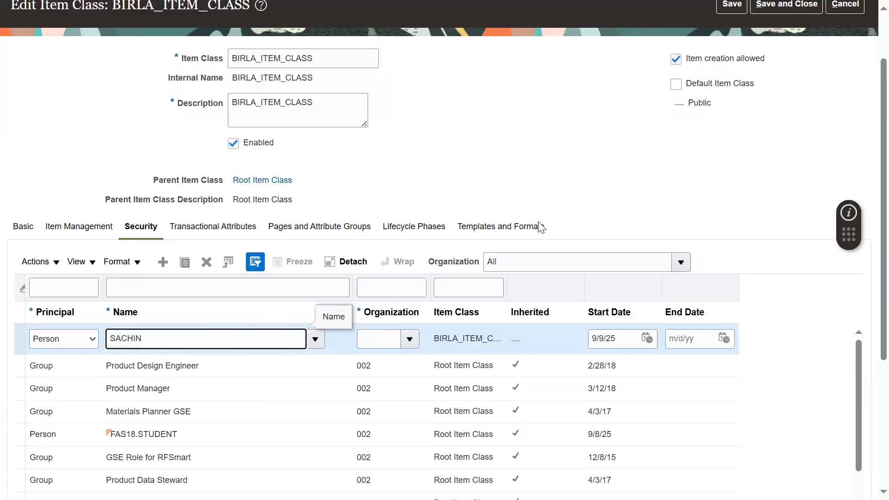
{"action": "left_click", "coordinate": [410, 340]}
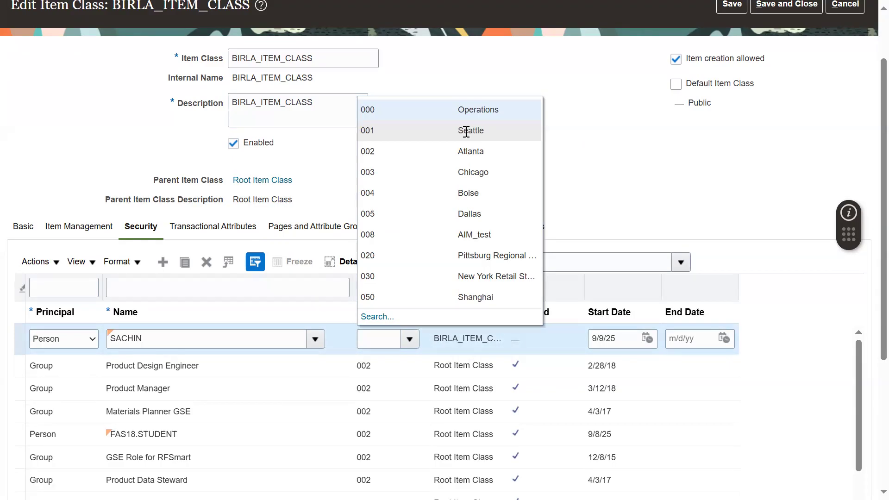
{"action": "left_click", "coordinate": [476, 109]}
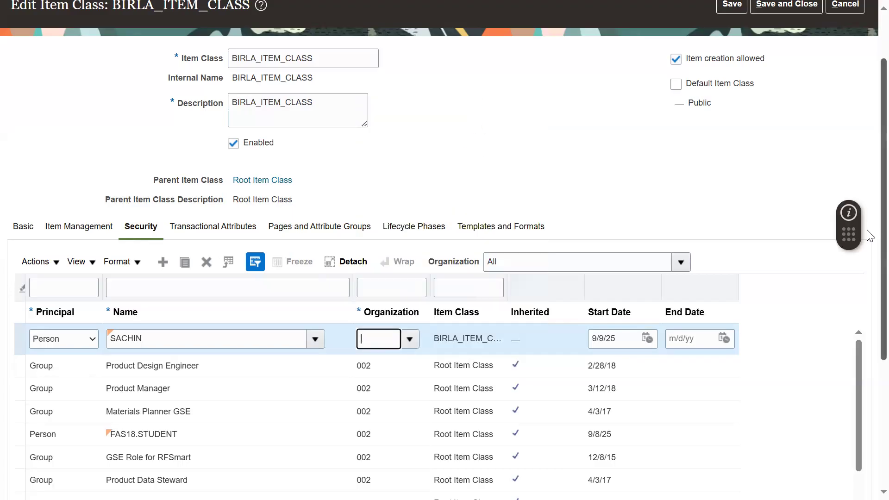
Step: Grant the employee all available actions for organization 000 and save the item class
{"action": "scroll", "coordinate": [869, 252], "scroll_direction": "down", "scroll_amount": 2}
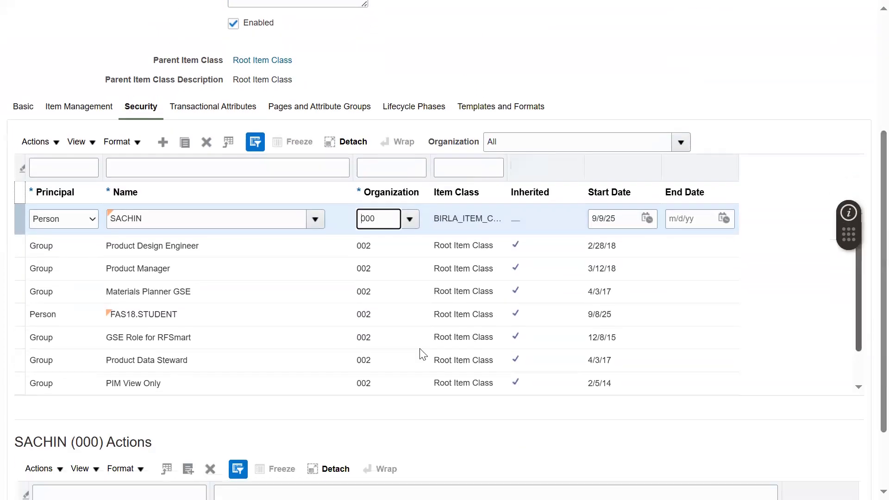
{"action": "left_click", "coordinate": [189, 470]}
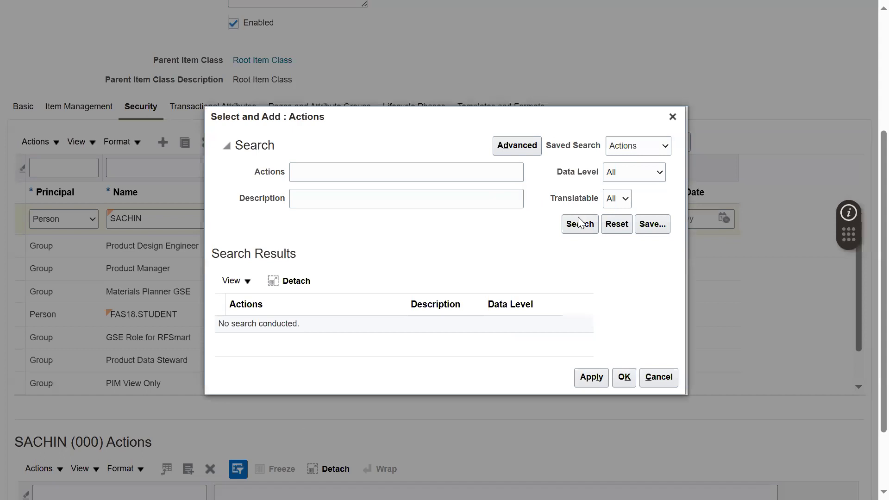
{"action": "left_click", "coordinate": [579, 224]}
{"action": "left_click", "coordinate": [391, 210]}
{"action": "key", "text": "ctrl+a"}
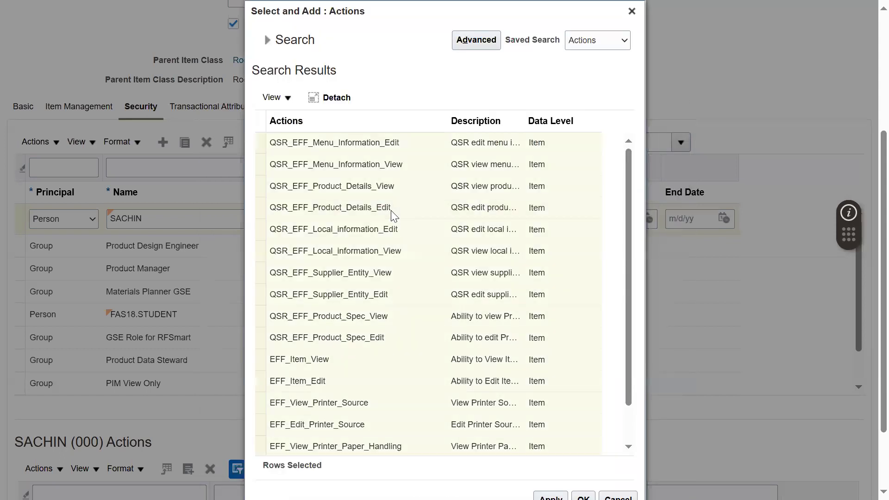
{"action": "scroll", "coordinate": [588, 470], "scroll_direction": "down", "scroll_amount": 2}
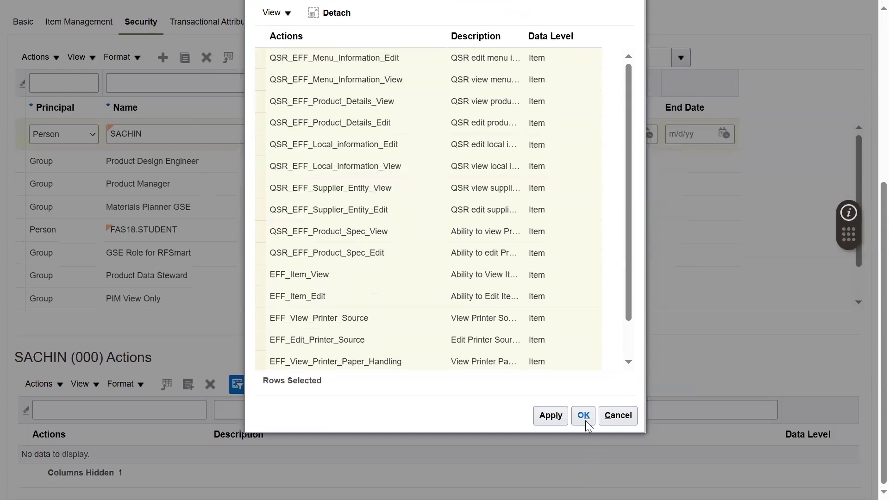
{"action": "left_click", "coordinate": [583, 416]}
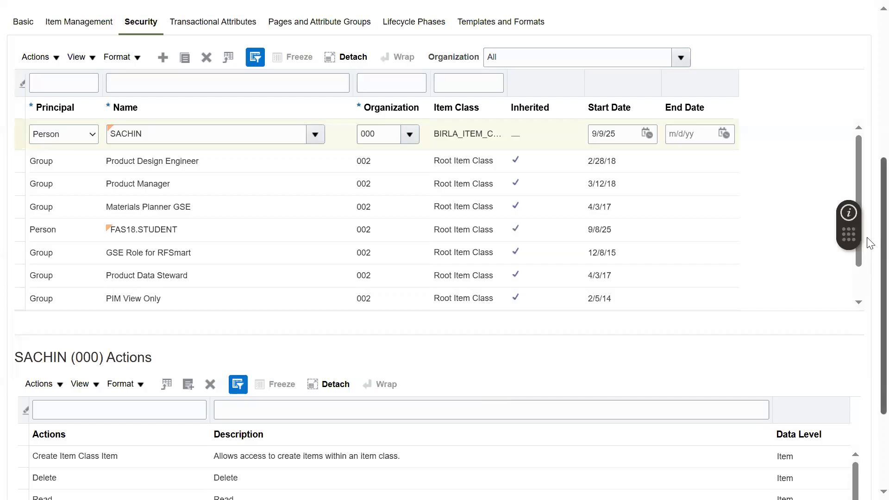
{"action": "scroll", "coordinate": [867, 185], "scroll_direction": "up", "scroll_amount": 6}
{"action": "left_click", "coordinate": [731, 74]}
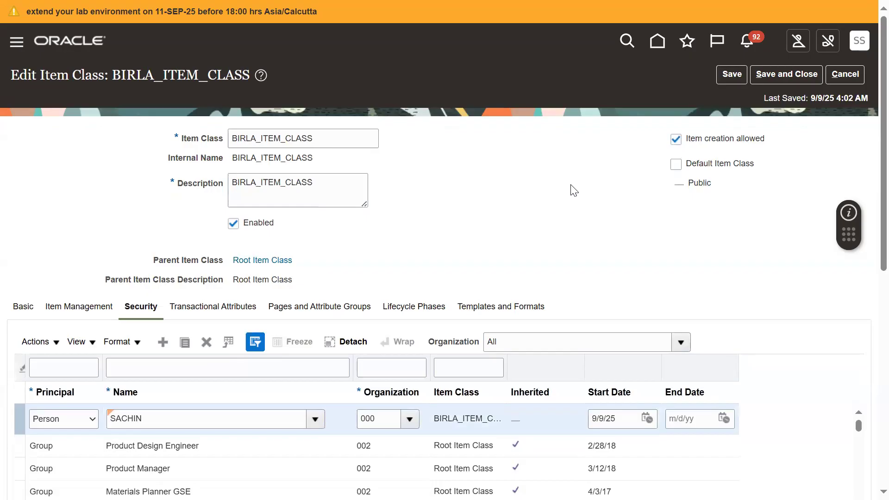
Step: Add a second Person security entry to the item class for the employee's user account, with organization 001 (Seattle)
{"action": "left_click", "coordinate": [162, 343]}
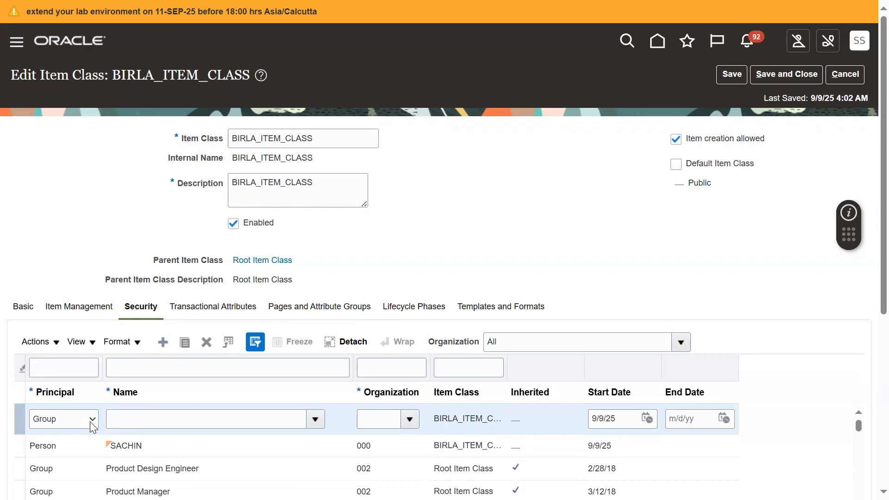
{"action": "left_click", "coordinate": [92, 426]}
{"action": "left_click", "coordinate": [65, 455]}
{"action": "left_click", "coordinate": [151, 419]}
{"action": "type", "text": "SACHIN"}
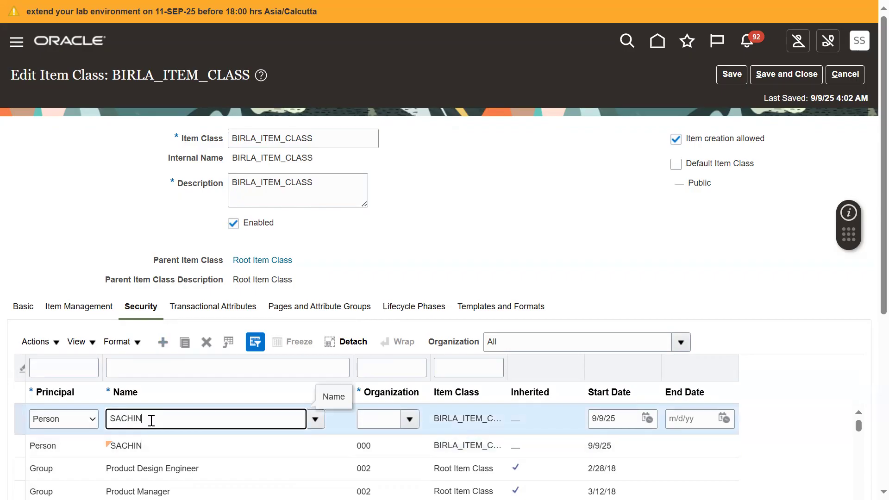
{"action": "left_click", "coordinate": [155, 439]}
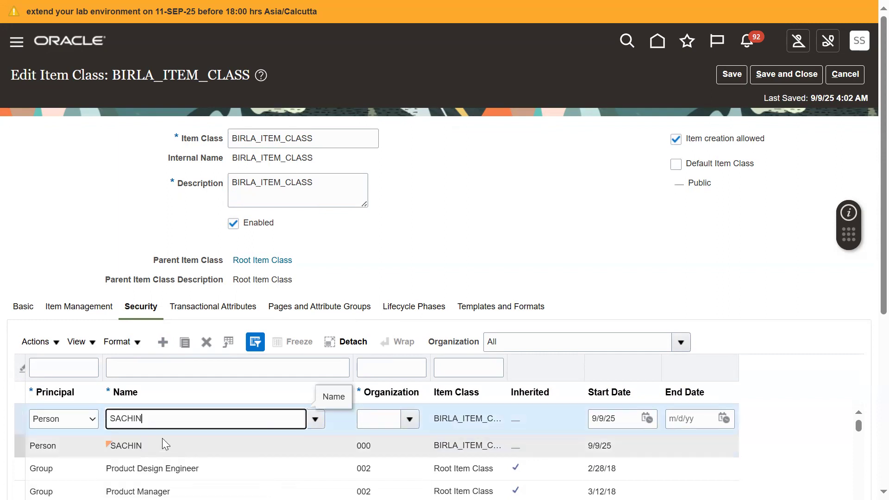
{"action": "left_click", "coordinate": [409, 419]}
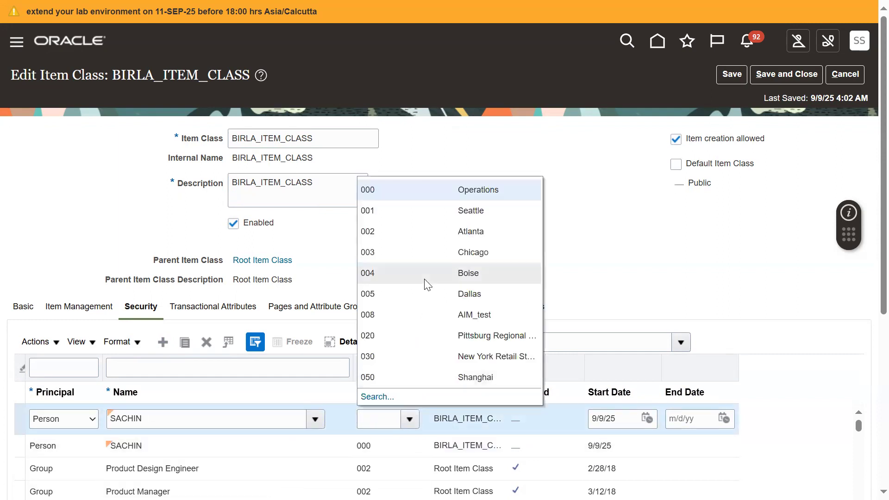
{"action": "left_click", "coordinate": [412, 210]}
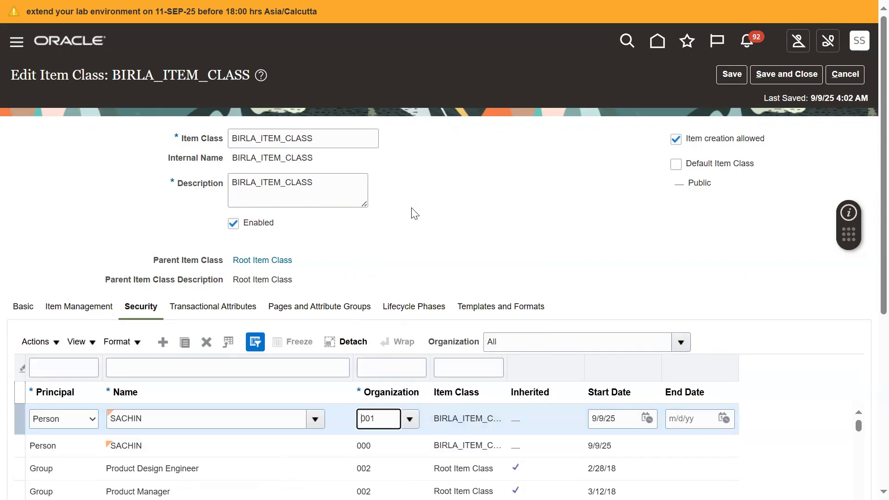
Step: Grant the employee all available actions for organization 001 and save the item class
{"action": "scroll", "coordinate": [868, 315], "scroll_direction": "down", "scroll_amount": 5}
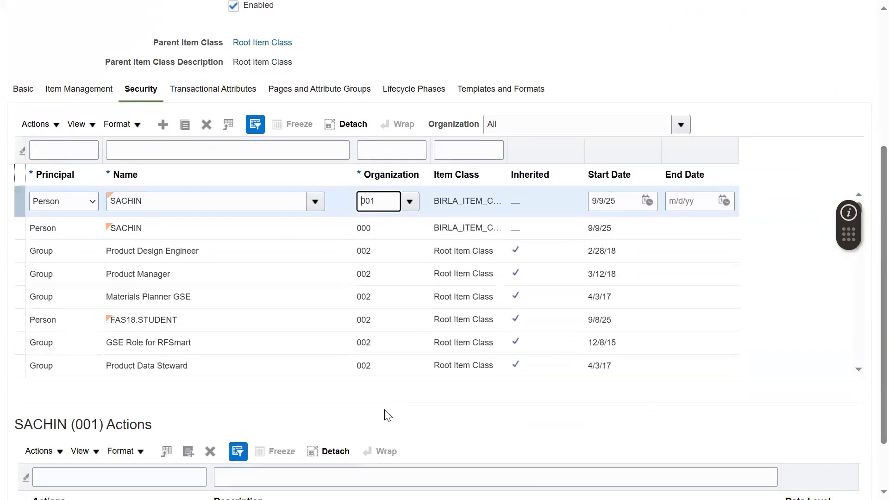
{"action": "left_click", "coordinate": [189, 453]}
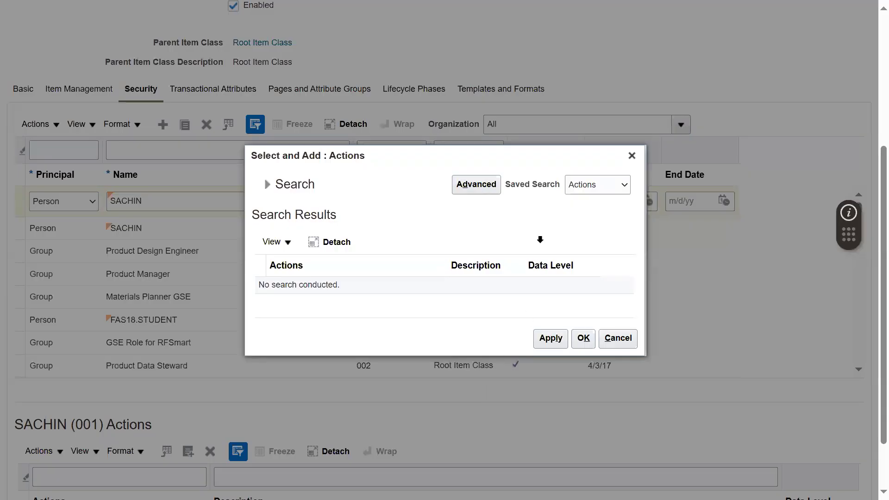
{"action": "left_click", "coordinate": [268, 185]}
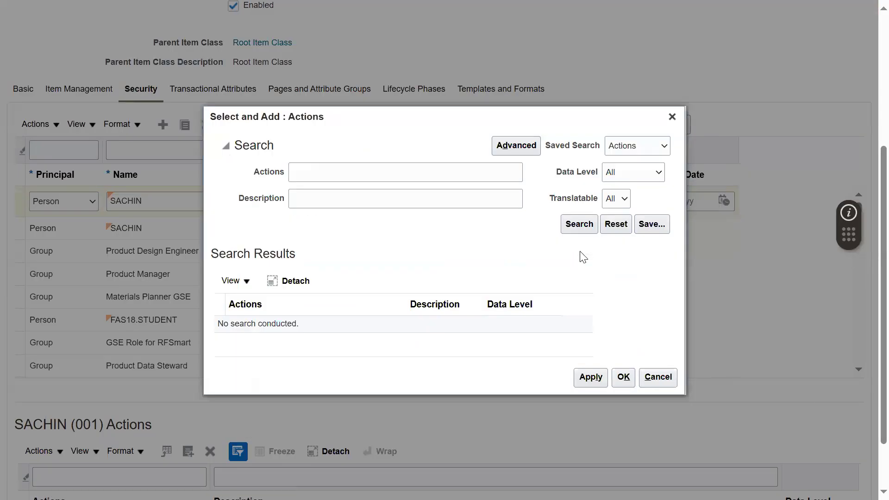
{"action": "left_click", "coordinate": [585, 228]}
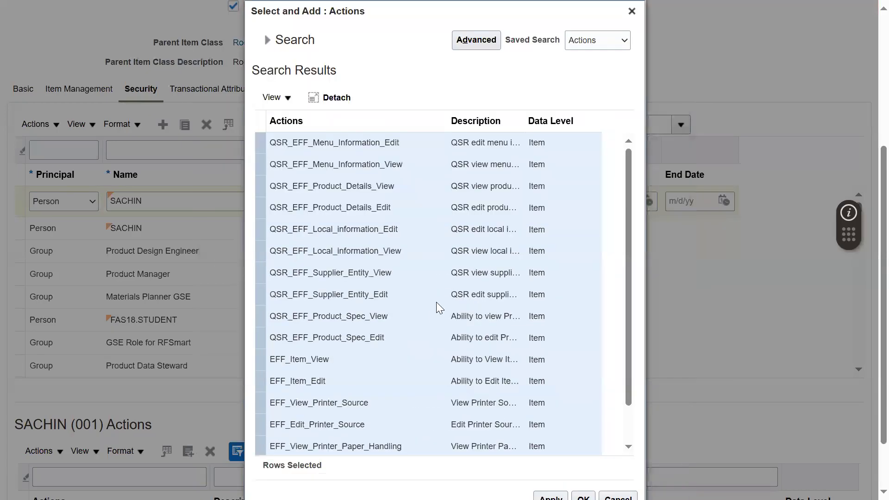
{"action": "left_click", "coordinate": [445, 295]}
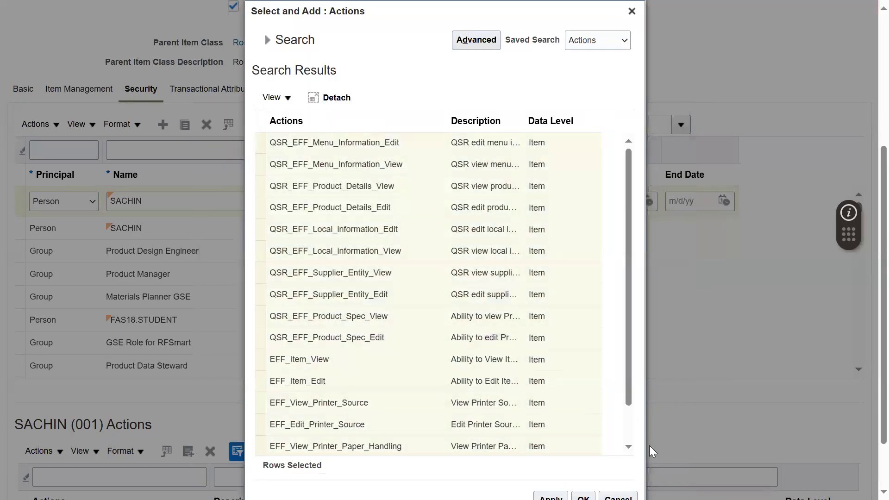
{"action": "scroll", "coordinate": [663, 492], "scroll_direction": "down", "scroll_amount": 3}
{"action": "left_click", "coordinate": [590, 434]}
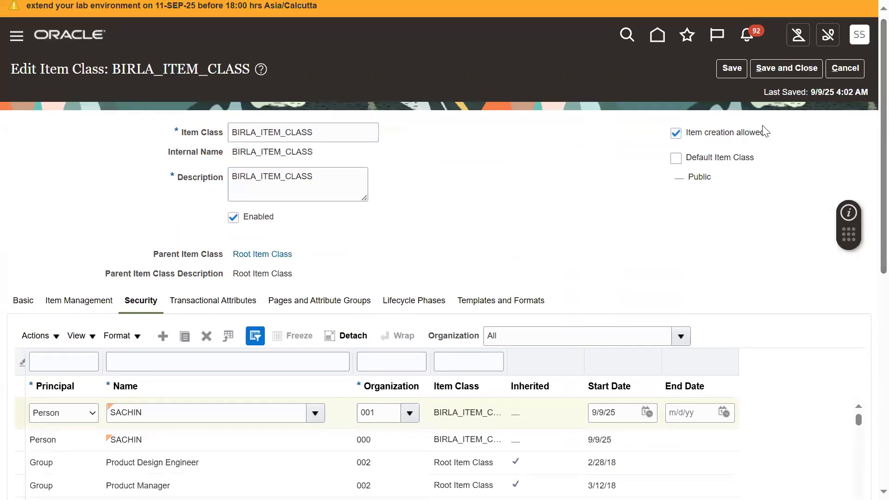
{"action": "left_click", "coordinate": [734, 69]}
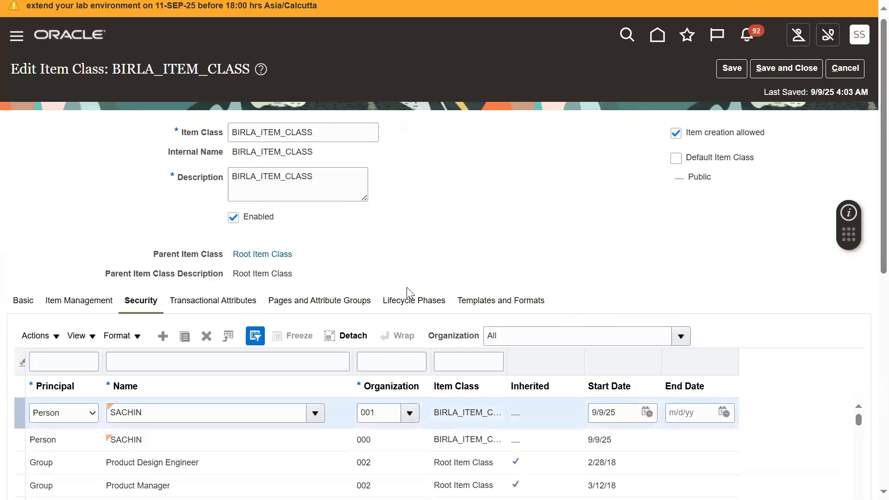
Step: Check the item class's Item Management and Security settings, and save and close BIRLA_ITEM_CLASS
{"action": "left_click", "coordinate": [88, 301]}
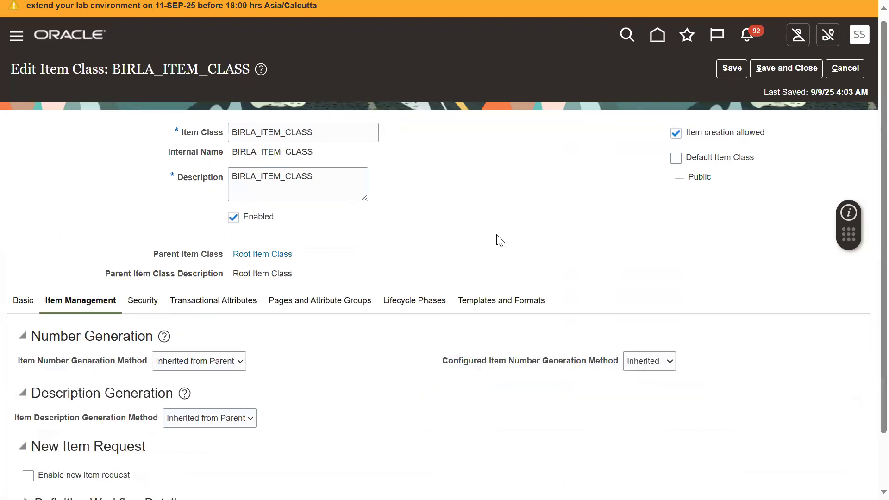
{"action": "scroll", "coordinate": [498, 237], "scroll_direction": "down", "scroll_amount": 1}
{"action": "scroll", "coordinate": [537, 222], "scroll_direction": "up", "scroll_amount": 2}
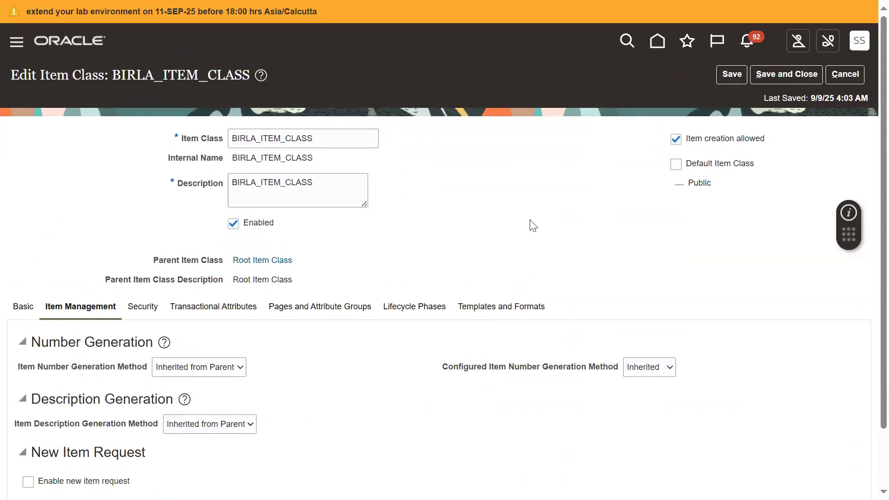
{"action": "left_click", "coordinate": [153, 307]}
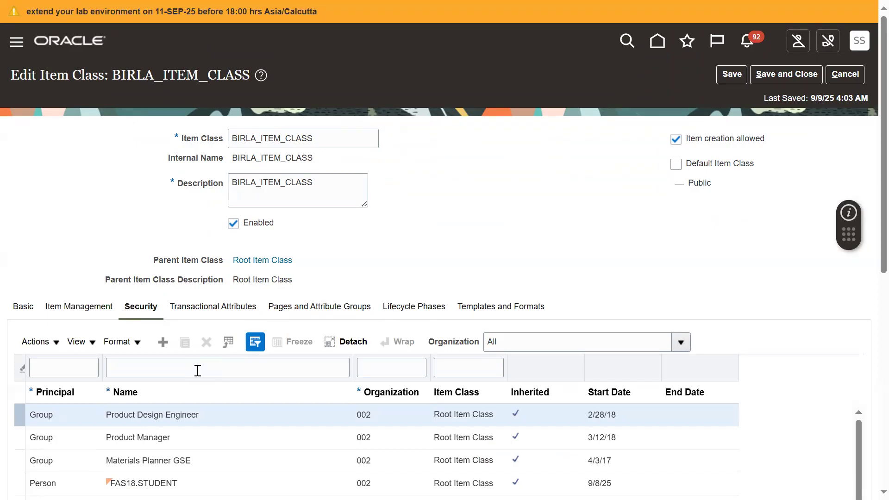
{"action": "left_click", "coordinate": [766, 84]}
Step: Switch to Notepad++ and review the assignment notes on role and data access, creating the item and making its quantity 100
{"action": "key", "text": "alt+Tab"}
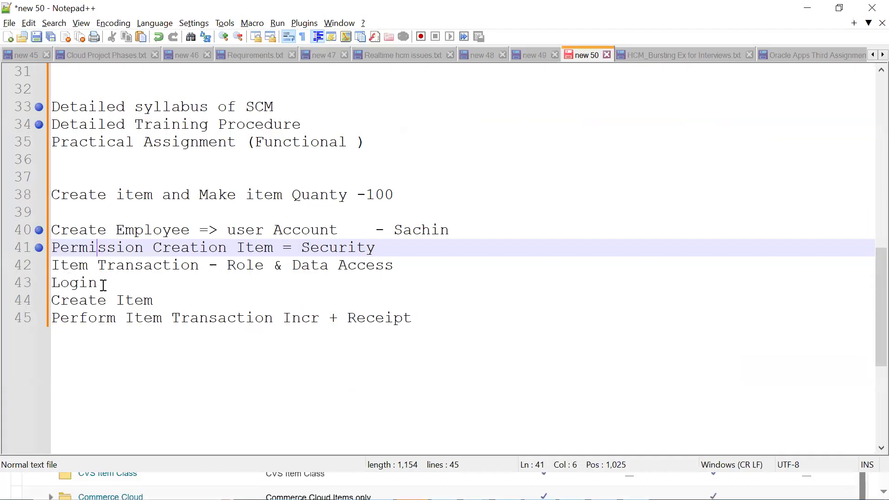
{"action": "double_click", "coordinate": [230, 266]}
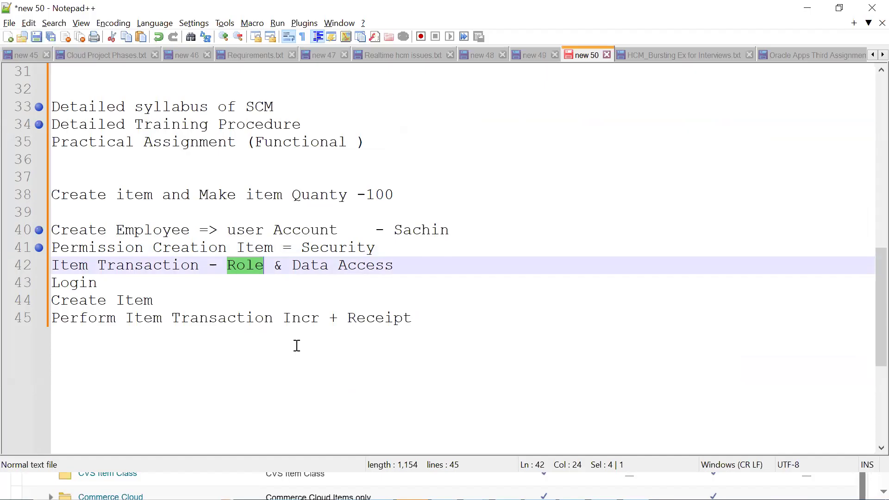
{"action": "left_click", "coordinate": [159, 197]}
{"action": "left_click_drag", "start_coordinate": [158, 196], "coordinate": [39, 195]}
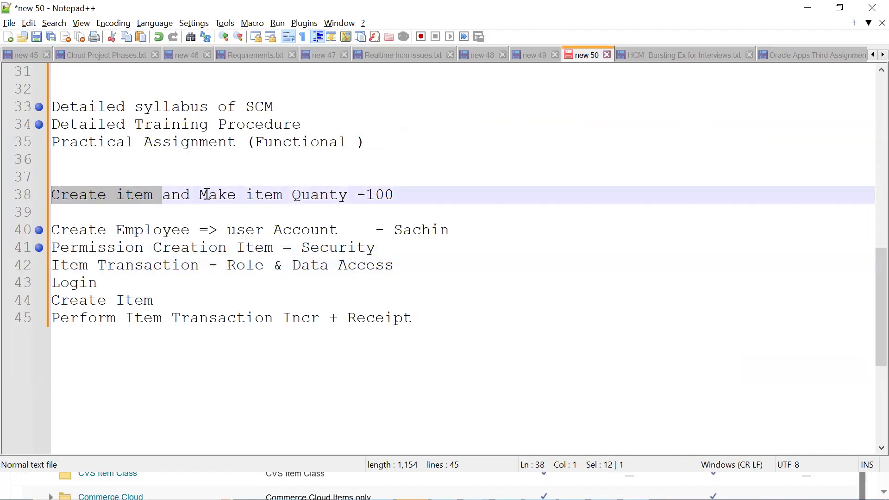
{"action": "left_click_drag", "start_coordinate": [199, 195], "coordinate": [379, 192]}
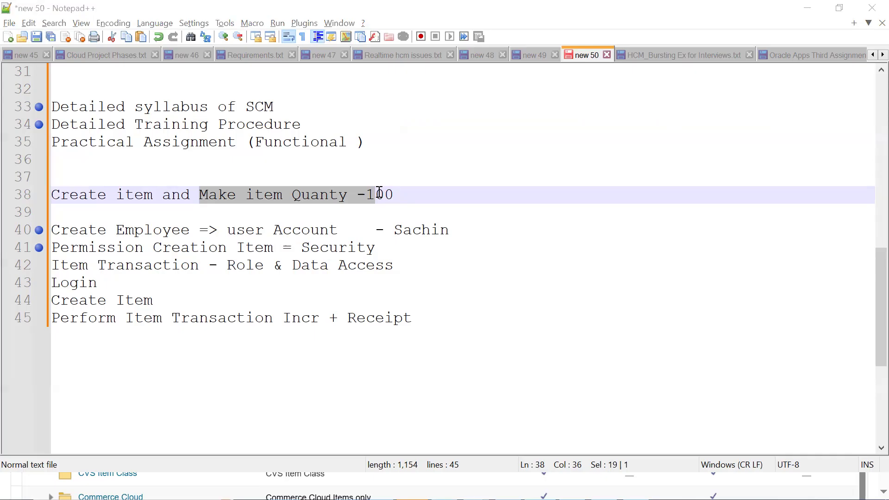
Step: Switch back to Oracle Fusion Cloud and open the user accounts area of the Security Console
{"action": "key", "text": "alt+Tab"}
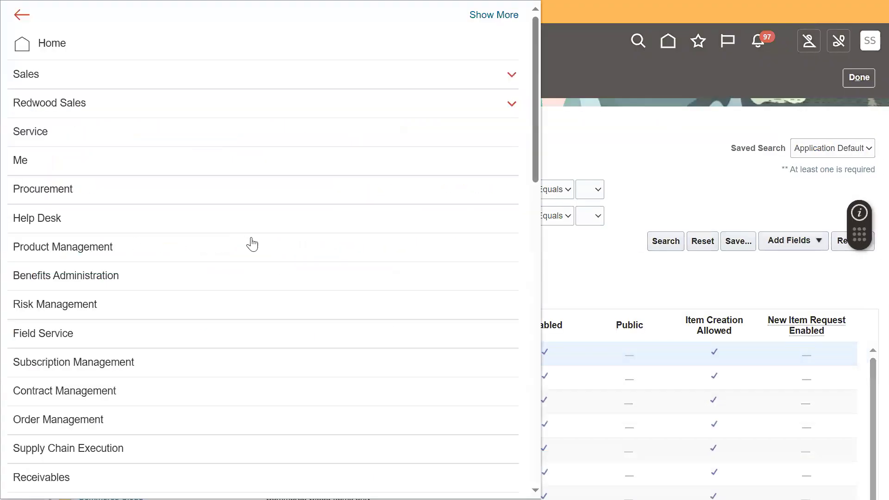
{"action": "scroll", "coordinate": [154, 317], "scroll_direction": "down", "scroll_amount": 15}
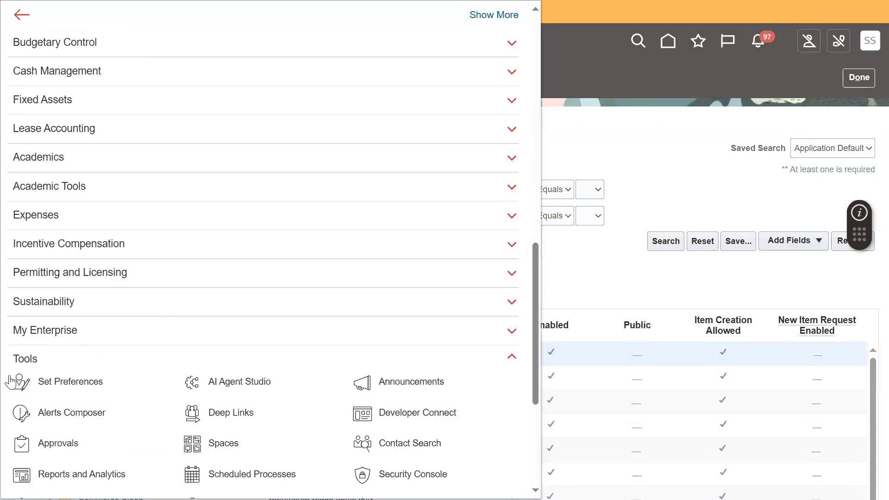
{"action": "scroll", "coordinate": [16, 377], "scroll_direction": "down", "scroll_amount": 5}
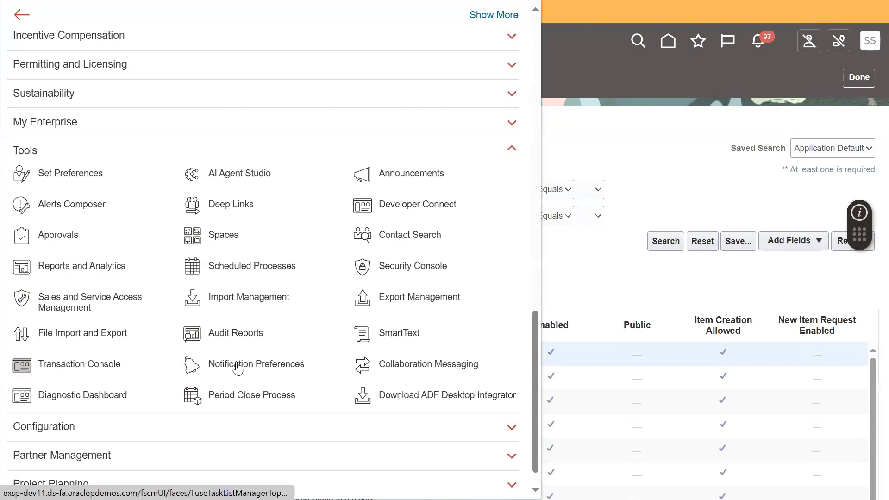
{"action": "left_click", "coordinate": [439, 272]}
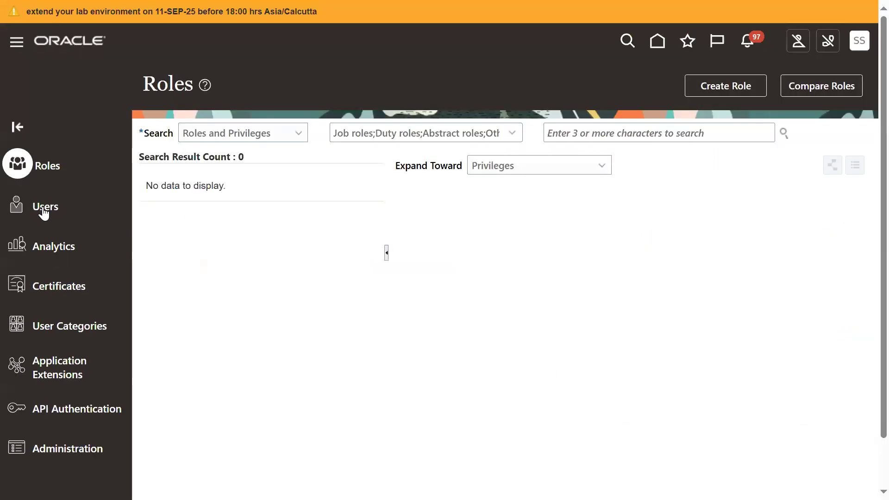
{"action": "left_click", "coordinate": [43, 205]}
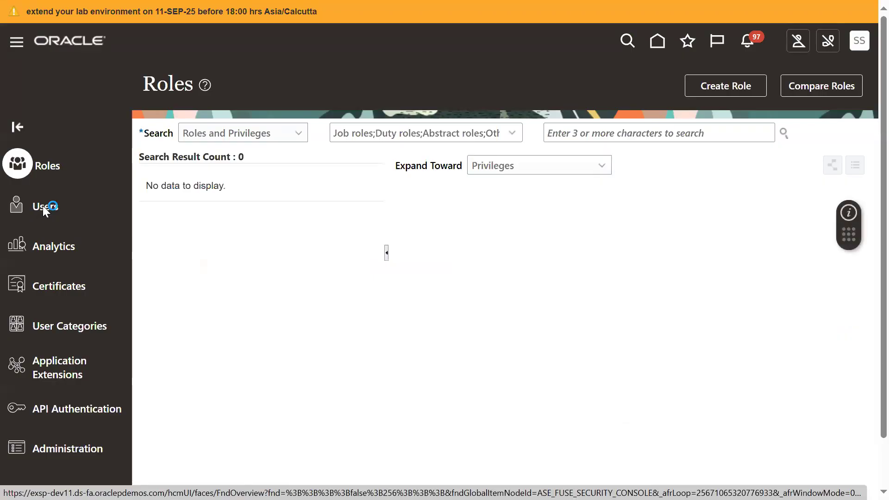
Step: Find the employee's account by user name, open its details, and review the associated worker name, person number and business unit
{"action": "left_click", "coordinate": [569, 139]}
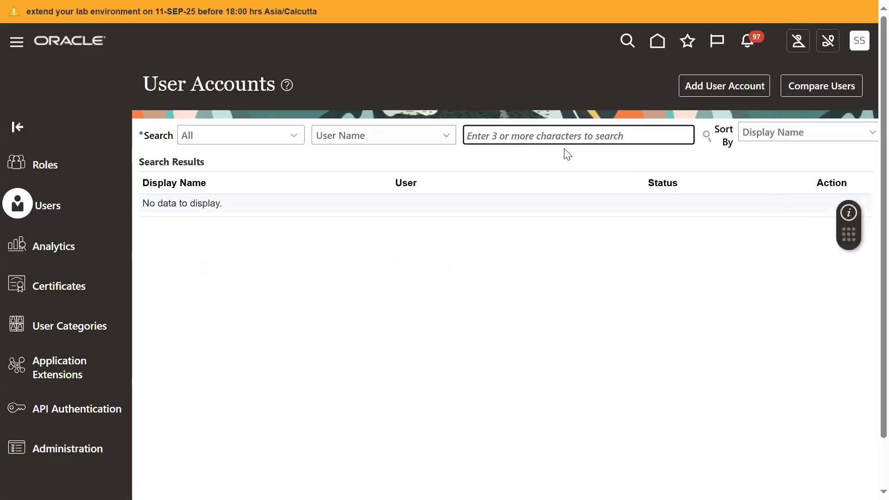
{"action": "type", "text": "SACHIN"}
{"action": "key", "text": "Return"}
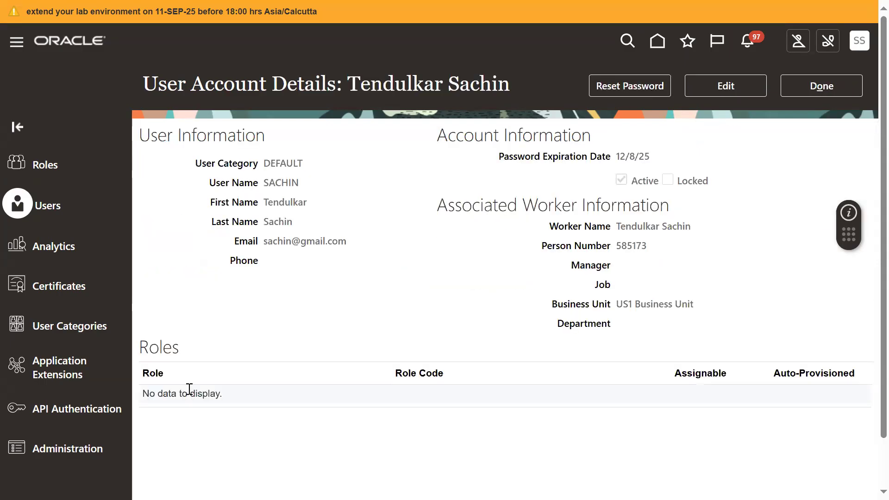
{"action": "left_click_drag", "start_coordinate": [621, 226], "coordinate": [702, 239]}
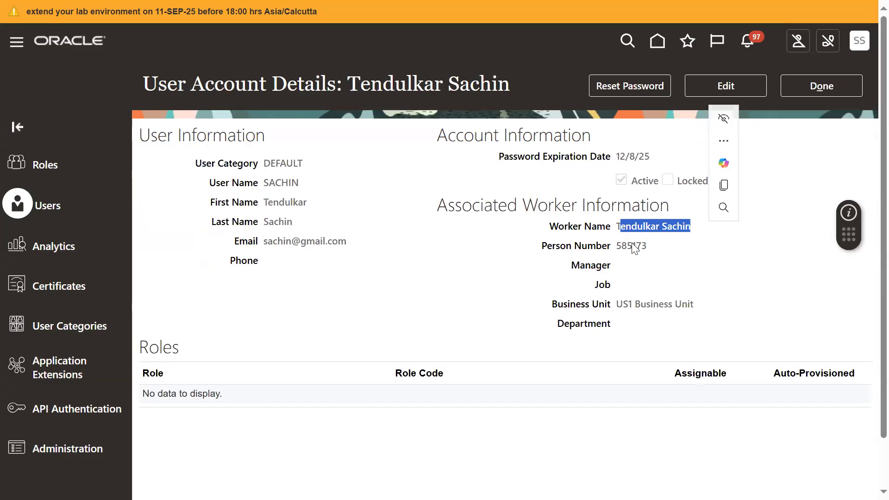
{"action": "left_click_drag", "start_coordinate": [616, 245], "coordinate": [681, 250]}
{"action": "left_click_drag", "start_coordinate": [615, 304], "coordinate": [712, 317]}
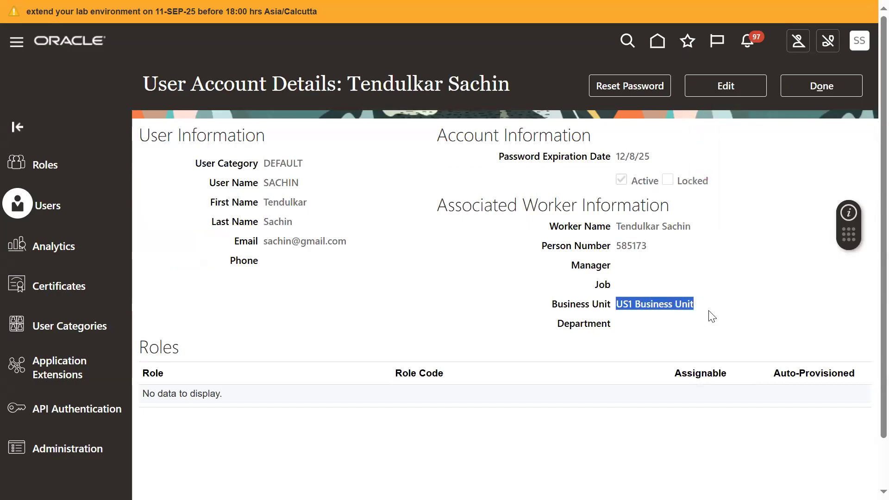
{"action": "left_click", "coordinate": [476, 321]}
Step: Put the employee's user account in edit mode and start adding a role membership
{"action": "left_click", "coordinate": [738, 87]}
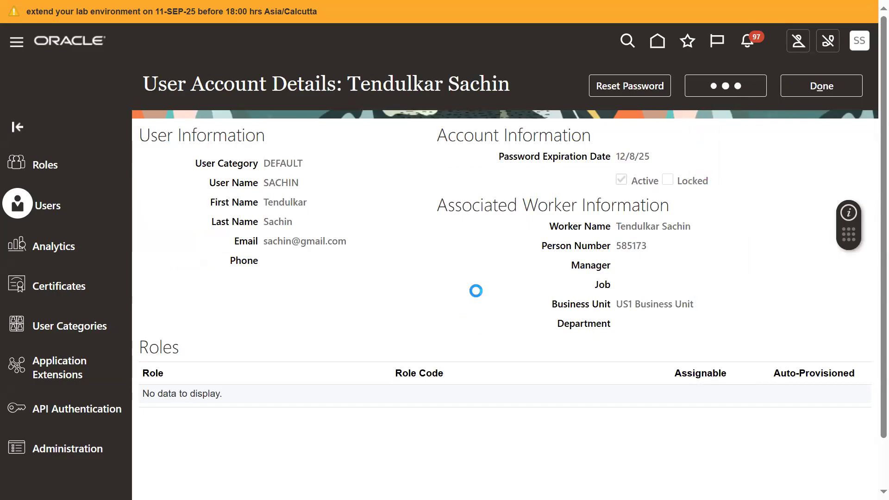
{"action": "scroll", "coordinate": [604, 380], "scroll_direction": "down", "scroll_amount": 1}
{"action": "left_click", "coordinate": [595, 395]}
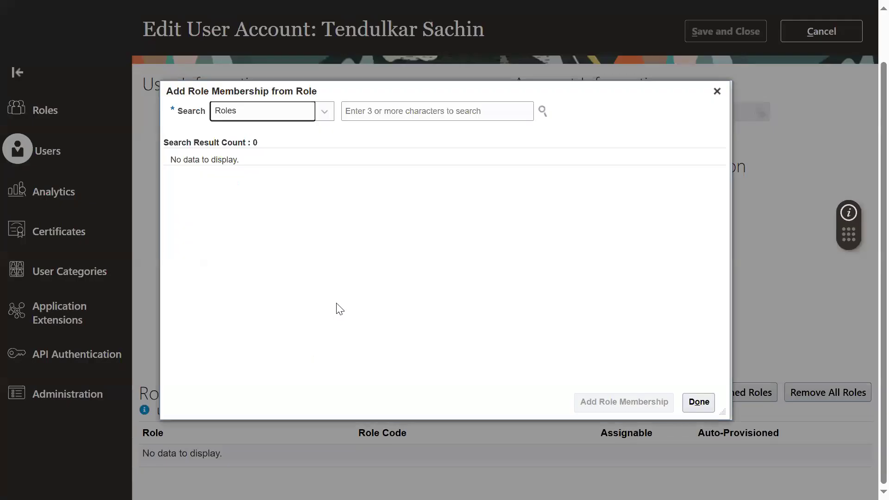
Step: Search the roles for Product Manager and add the ORA_EGP_PRODUCT_MANAGER_JOB role to the employee's account
{"action": "left_click", "coordinate": [445, 116]}
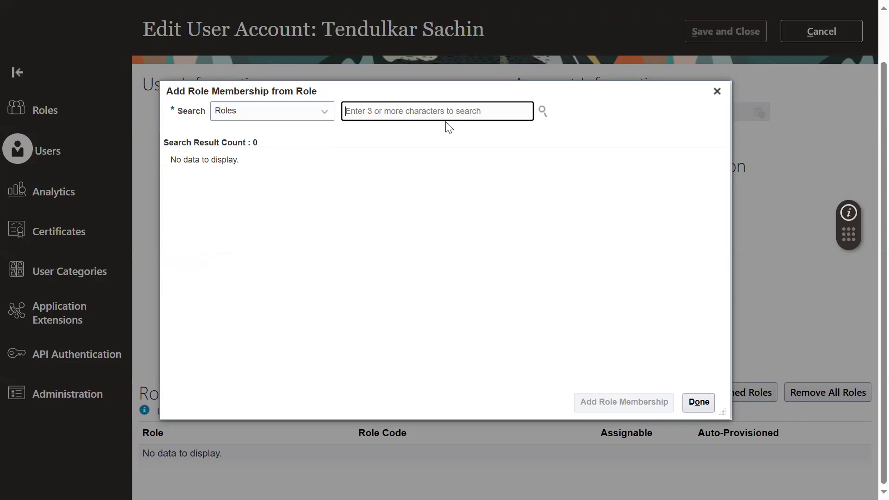
{"action": "type", "text": "procu"}
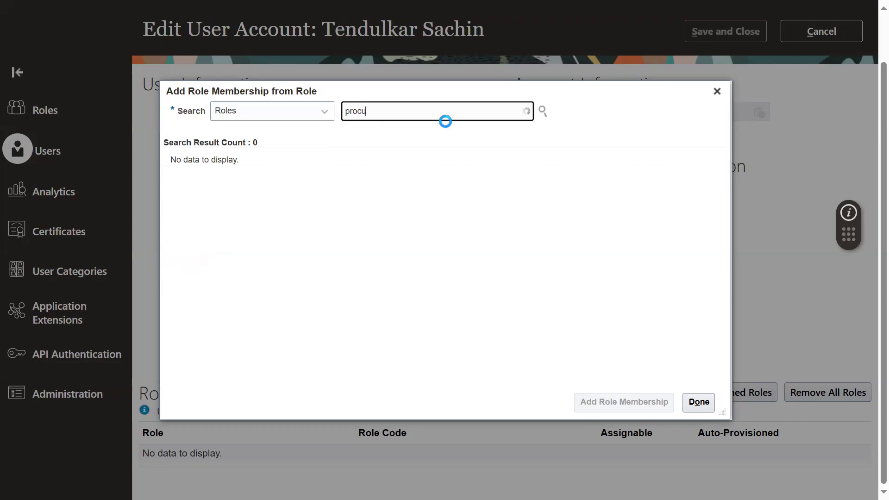
{"action": "type", "text": "rent"}
{"action": "key", "text": "BackSpace"}
{"action": "key", "text": "BackSpace"}
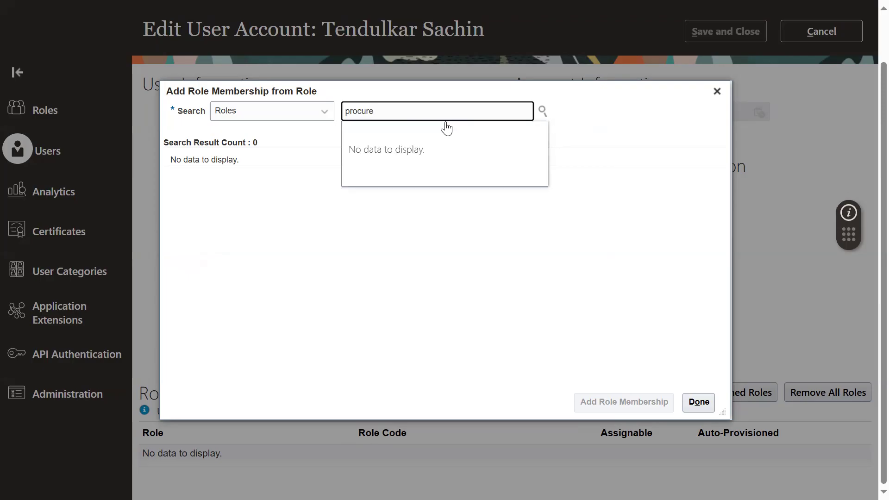
{"action": "key", "text": "BackSpace"}
{"action": "key", "text": "BackSpace"}
{"action": "key", "text": "BackSpace"}
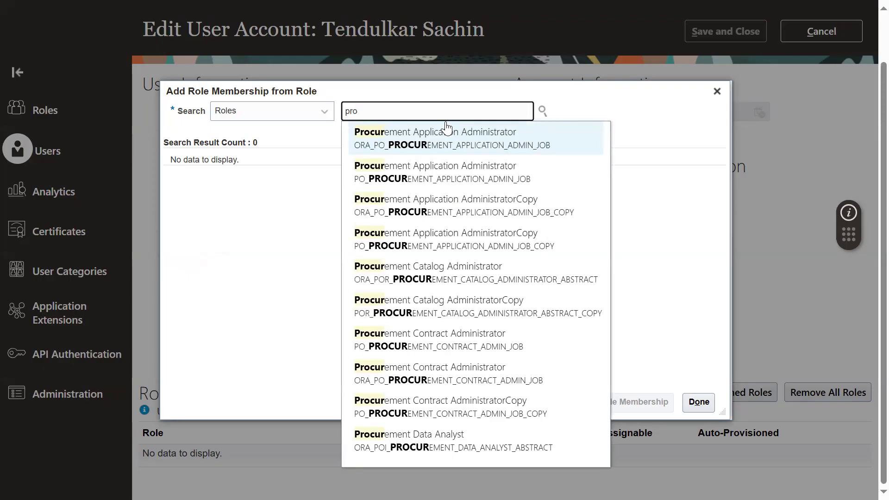
{"action": "key", "text": "BackSpace"}
{"action": "type", "text": "d"}
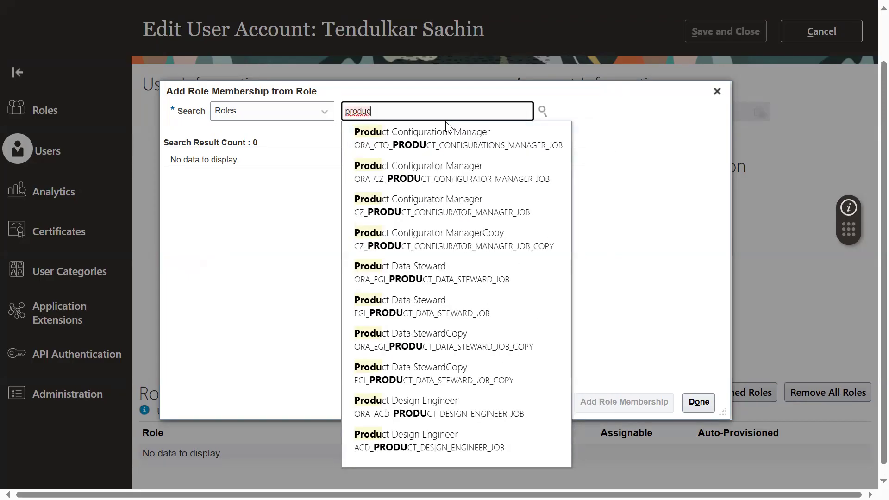
{"action": "key", "text": "BackSpace"}
{"action": "type", "text": "ct m"}
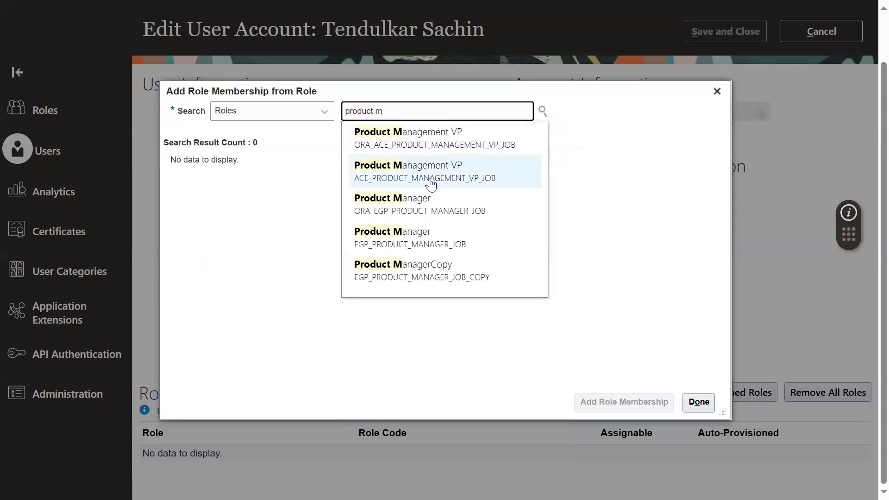
{"action": "left_click", "coordinate": [431, 207]}
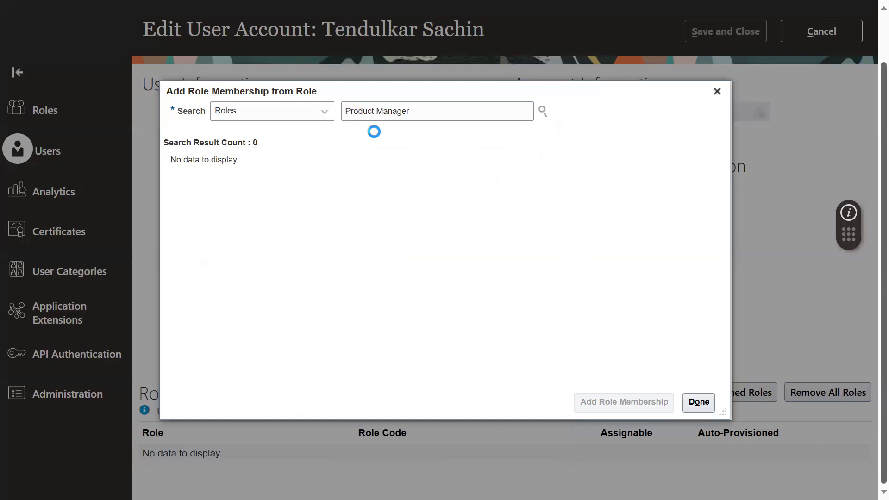
{"action": "double_click", "coordinate": [372, 177]}
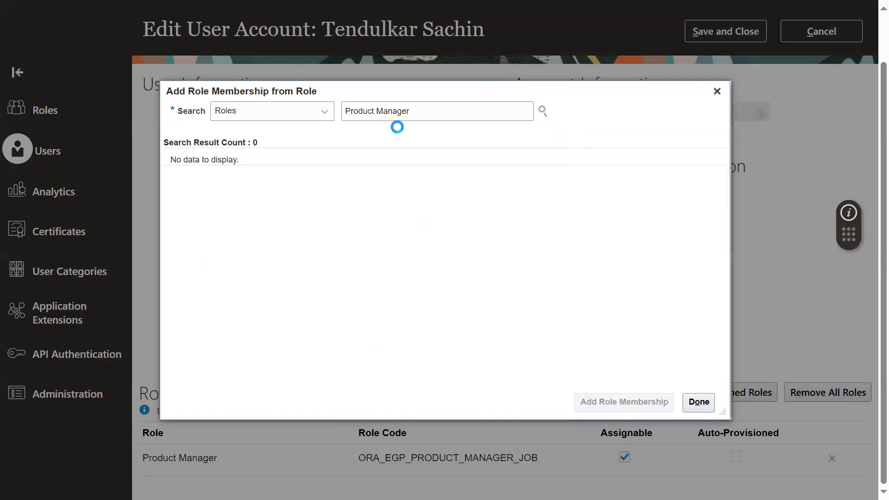
Step: Add the Inventory Manager role with code INV_INVENTORY_MANAGER_JOB to the account and finish adding role memberships
{"action": "double_click", "coordinate": [399, 115]}
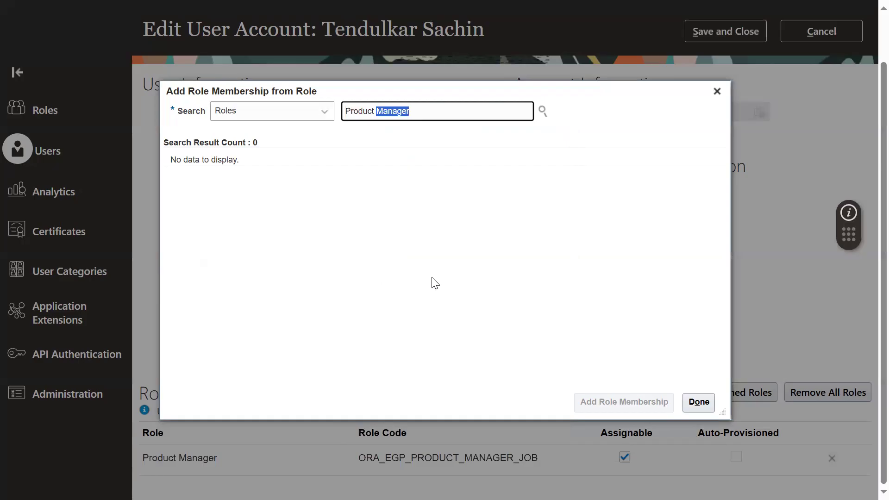
{"action": "key", "text": "ctrl+a"}
{"action": "type", "text": "inventory"}
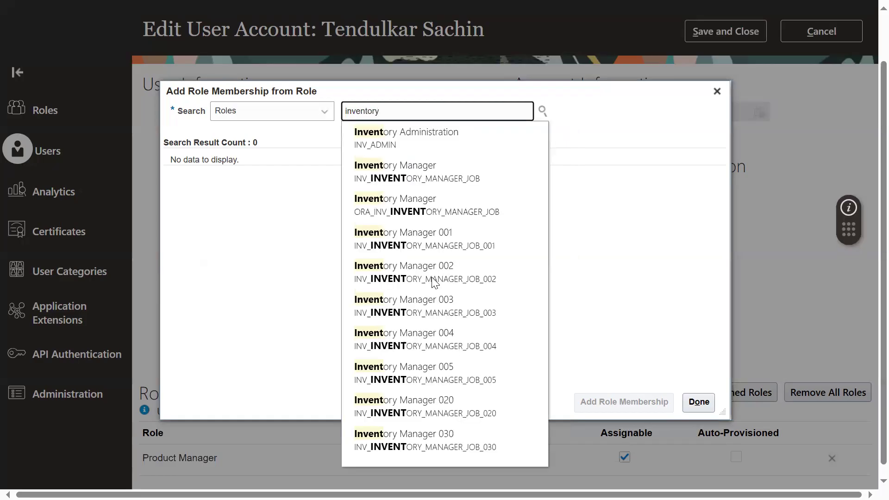
{"action": "left_click", "coordinate": [439, 173]}
{"action": "left_click", "coordinate": [414, 182]}
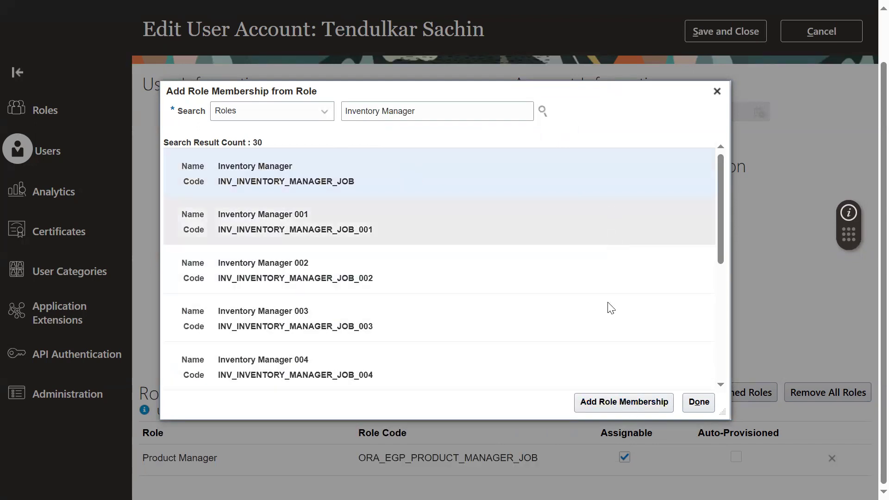
{"action": "left_click", "coordinate": [626, 402]}
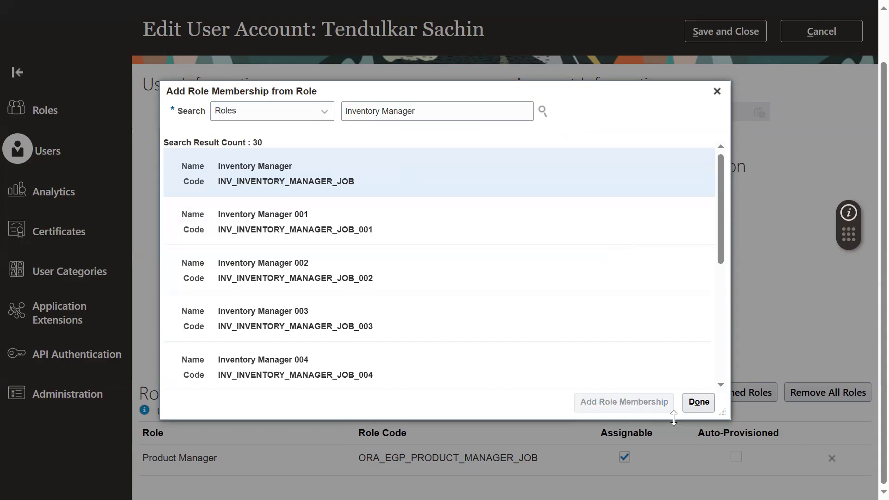
{"action": "left_click", "coordinate": [699, 402]}
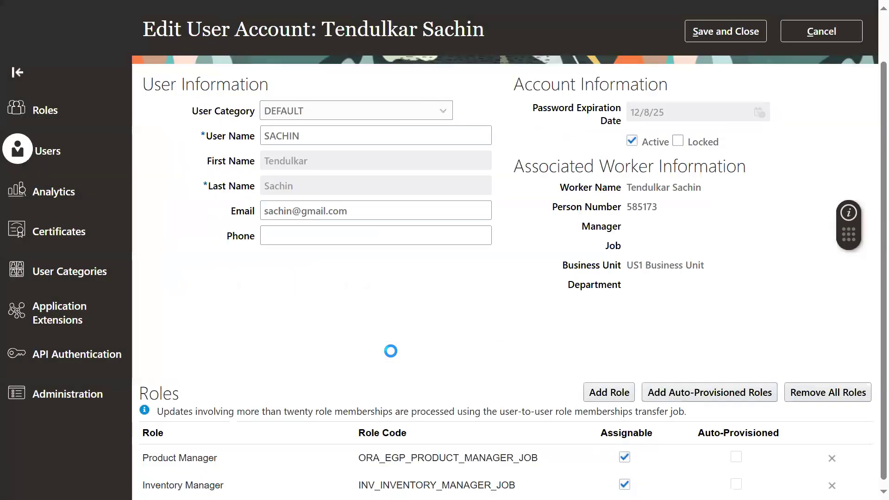
Step: Add the Employee role with code ORA_PER_EMPLOYEE_ABSTRACT to the account and return to the account form
{"action": "scroll", "coordinate": [328, 388], "scroll_direction": "down", "scroll_amount": 1}
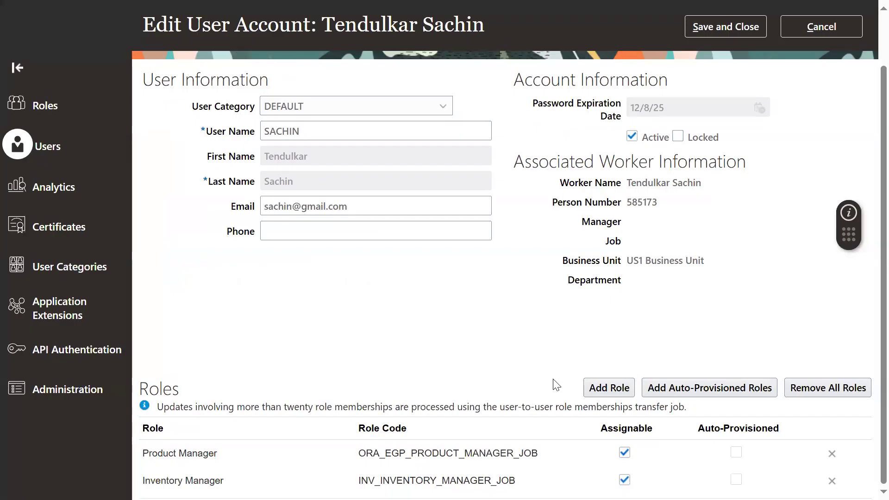
{"action": "left_click", "coordinate": [618, 388]}
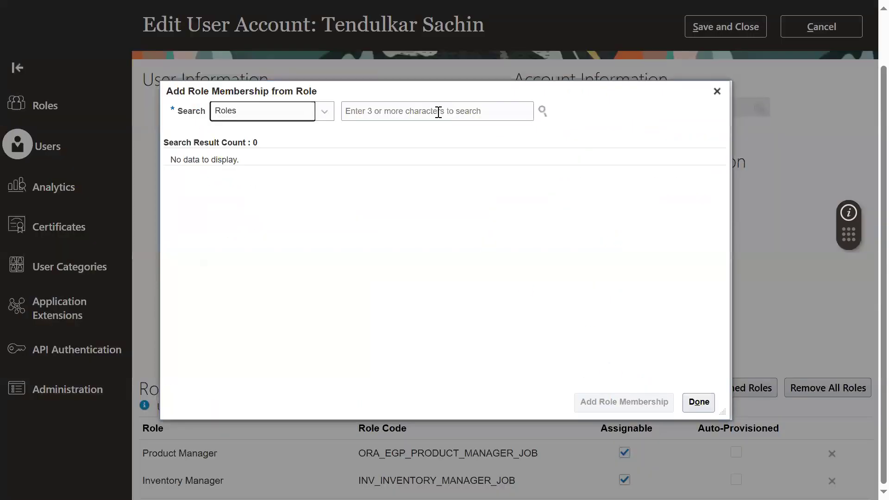
{"action": "left_click", "coordinate": [434, 112]}
{"action": "type", "text": "empl"}
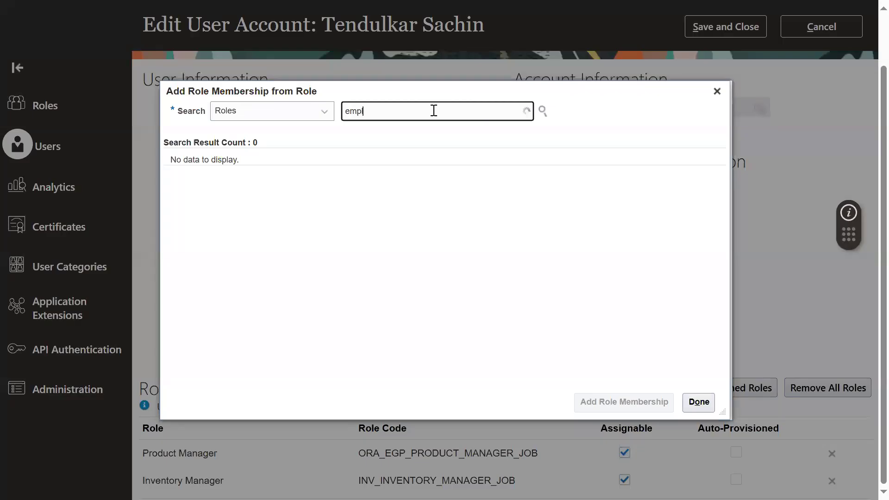
{"action": "left_click", "coordinate": [420, 138]}
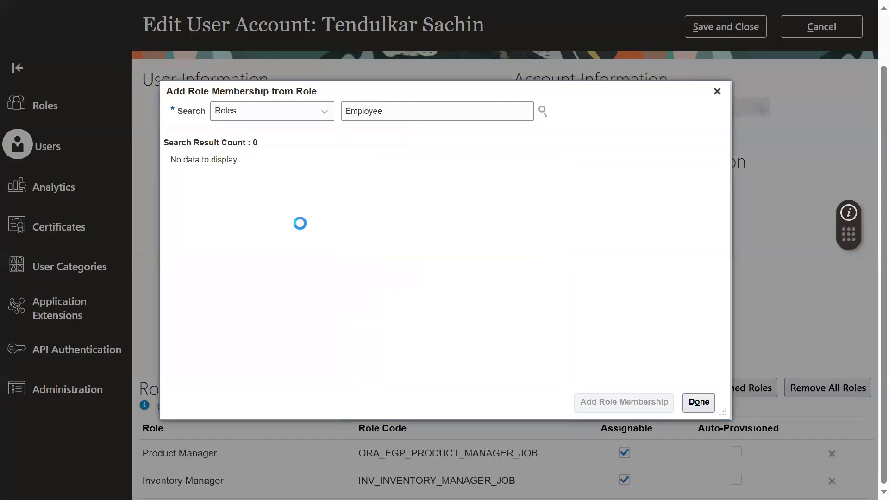
{"action": "left_click", "coordinate": [588, 405]}
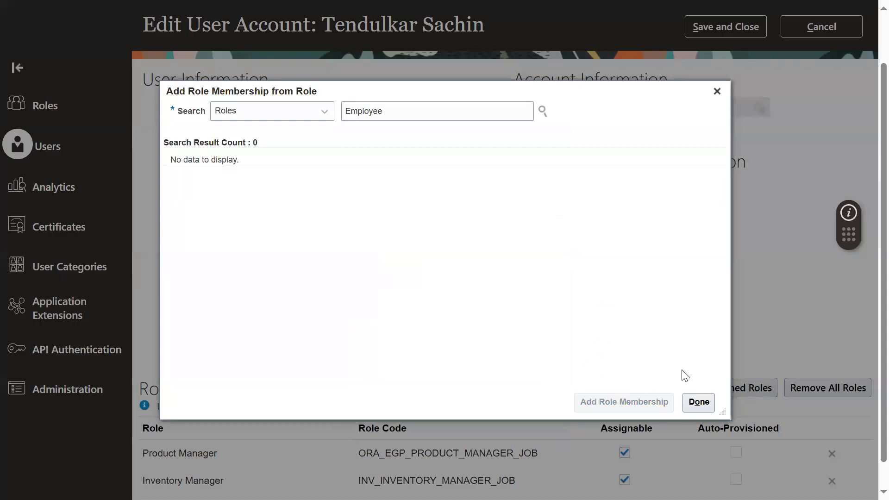
{"action": "left_click", "coordinate": [700, 403]}
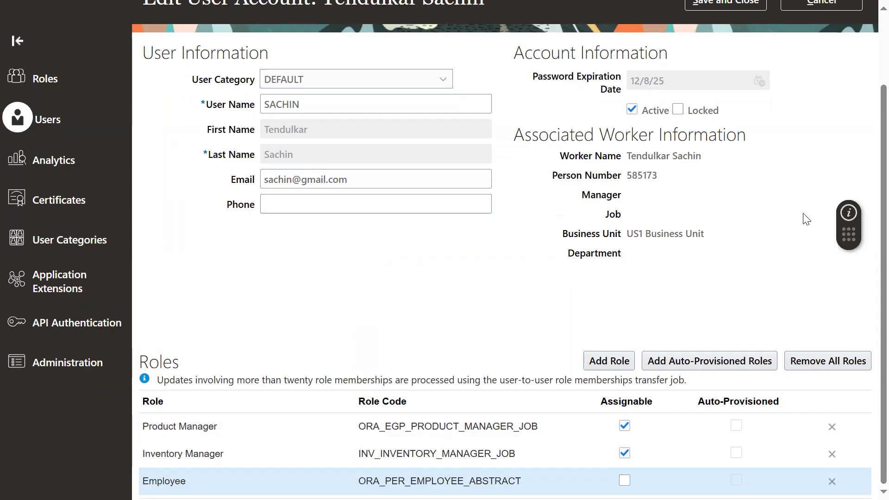
Step: Review the account's user name and its Employee, Product Manager and Inventory Manager role assignments
{"action": "scroll", "coordinate": [787, 213], "scroll_direction": "up", "scroll_amount": 2}
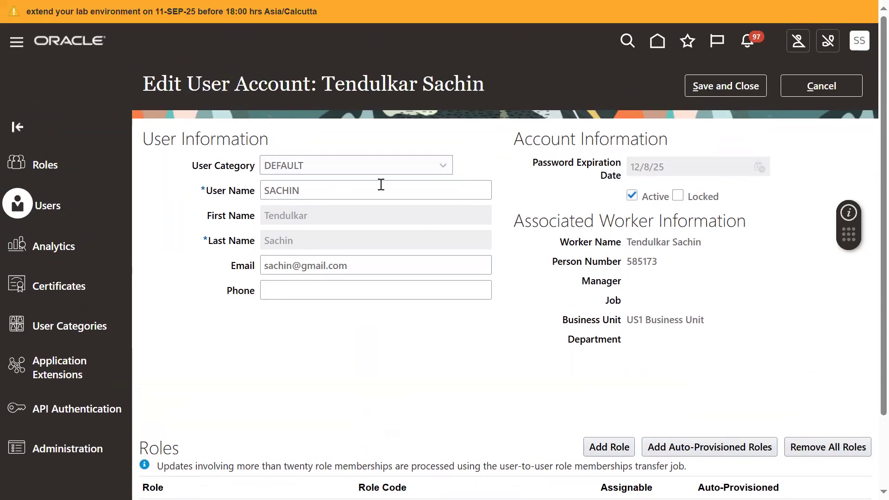
{"action": "left_click", "coordinate": [237, 190]}
{"action": "scroll", "coordinate": [523, 354], "scroll_direction": "down", "scroll_amount": 2}
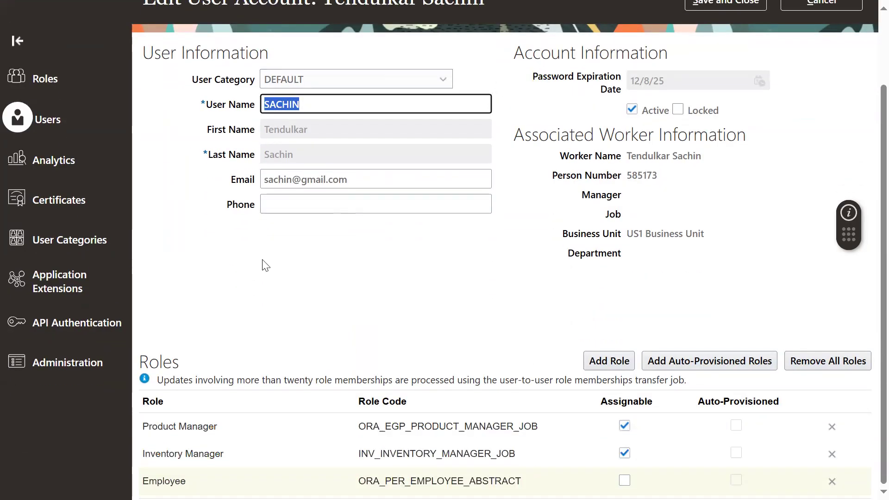
{"action": "left_click", "coordinate": [225, 477]}
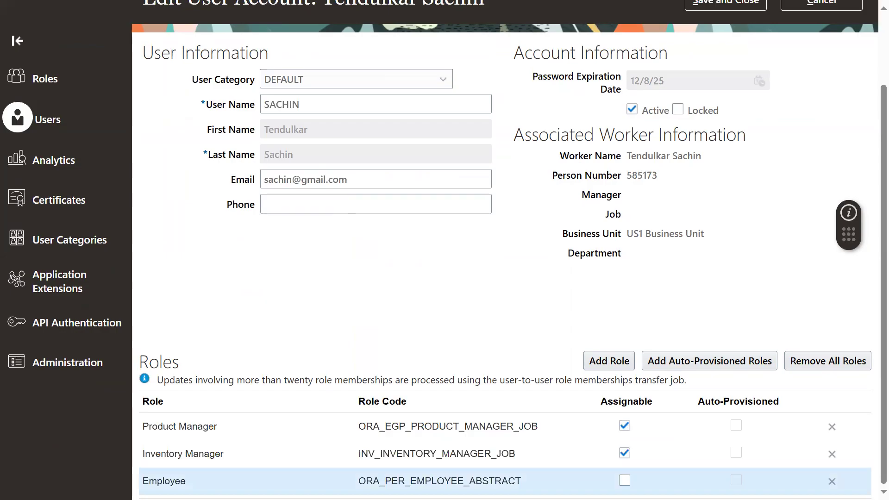
{"action": "left_click", "coordinate": [226, 430]}
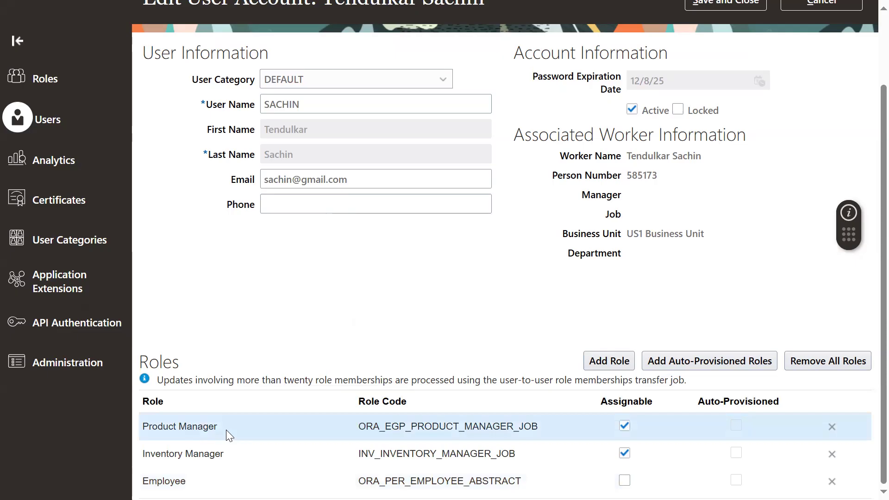
{"action": "left_click", "coordinate": [227, 450]}
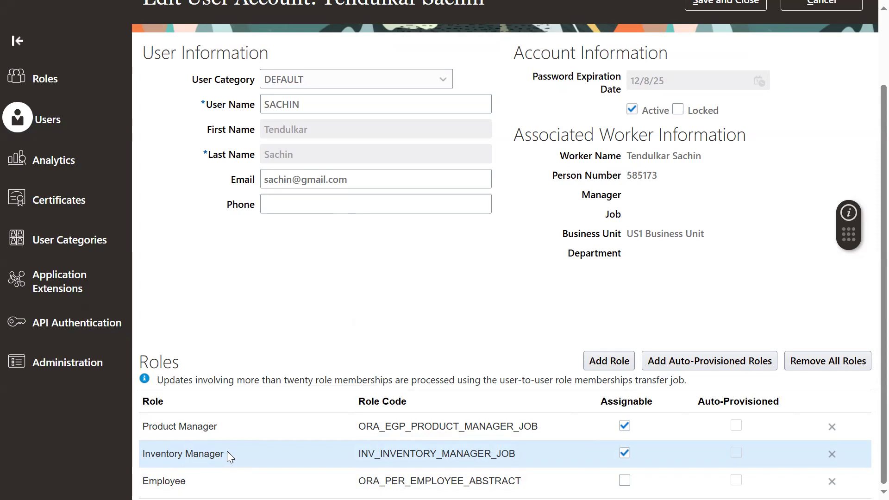
{"action": "triple_click", "coordinate": [227, 455]}
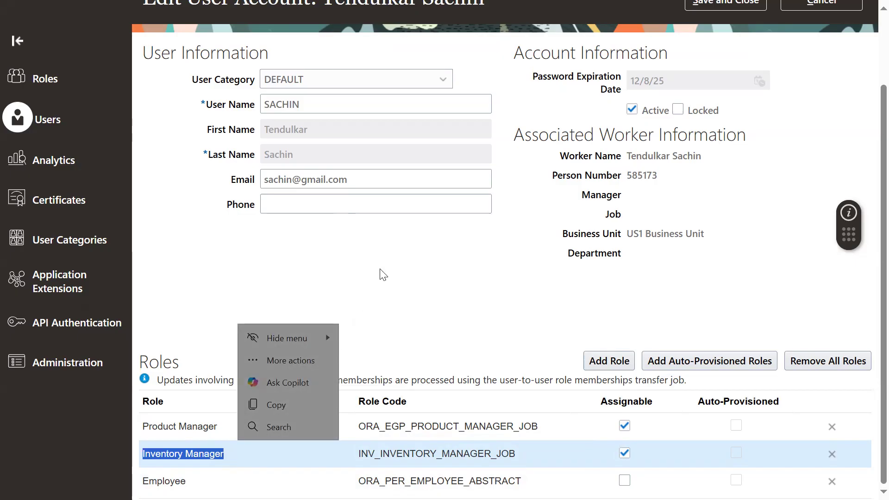
{"action": "left_click", "coordinate": [373, 300]}
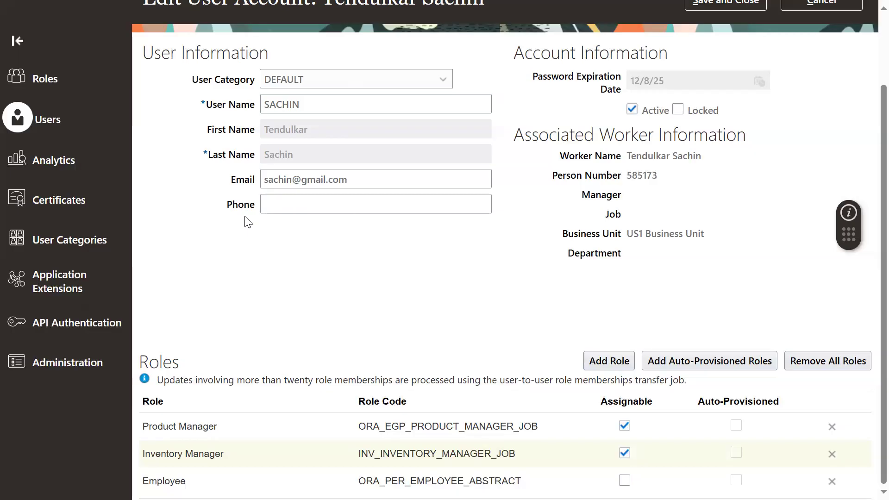
Step: Save the edited user account and return to the user accounts list
{"action": "scroll", "coordinate": [793, 99], "scroll_direction": "up", "scroll_amount": 3}
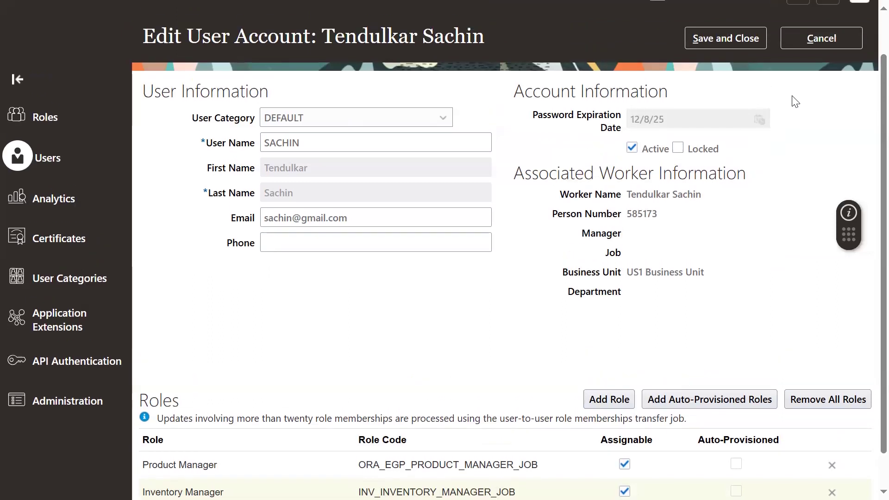
{"action": "left_click", "coordinate": [754, 89]}
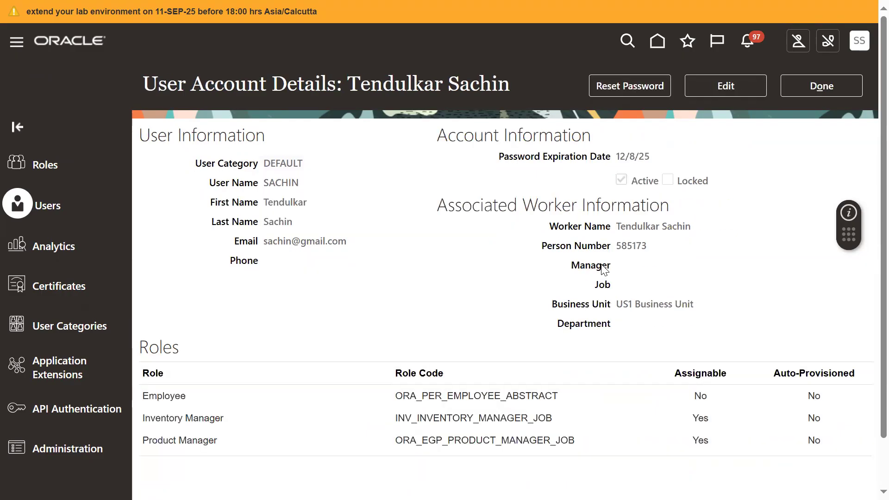
{"action": "left_click", "coordinate": [834, 90]}
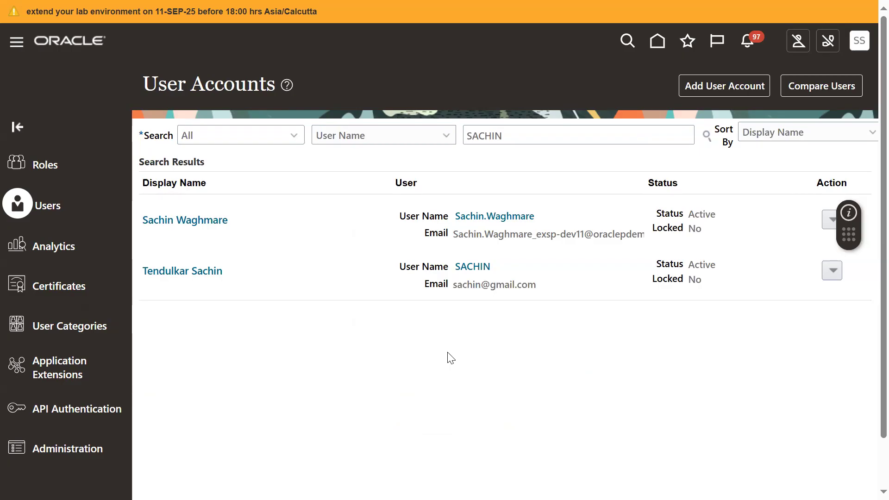
Step: Reopen the employee's account details to check the saved roles, and return to the user accounts list
{"action": "left_click", "coordinate": [473, 267]}
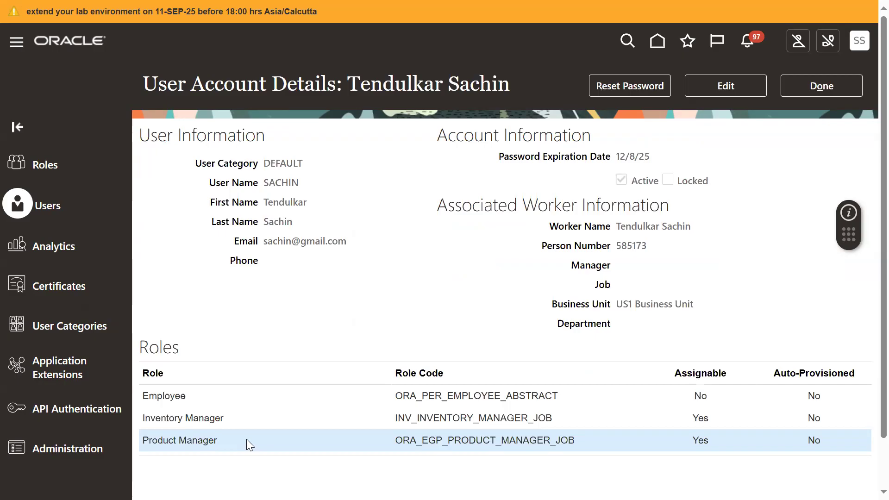
{"action": "left_click", "coordinate": [823, 88]}
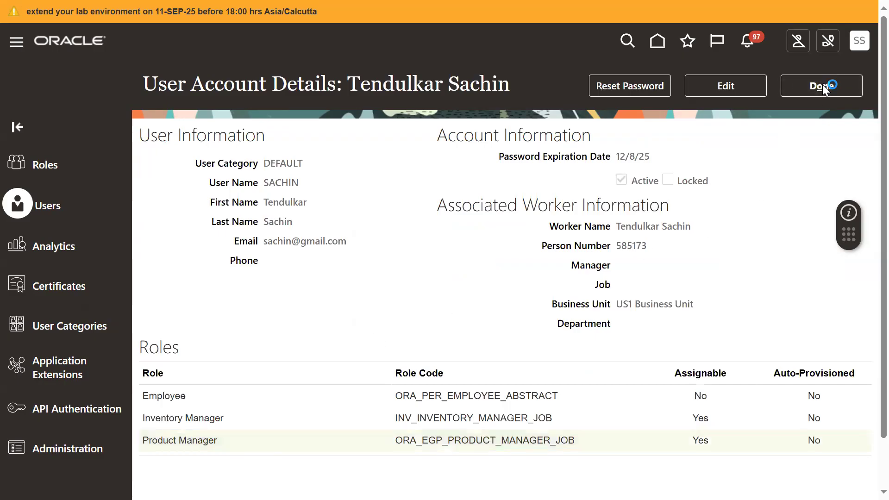
{"action": "left_click", "coordinate": [864, 48]}
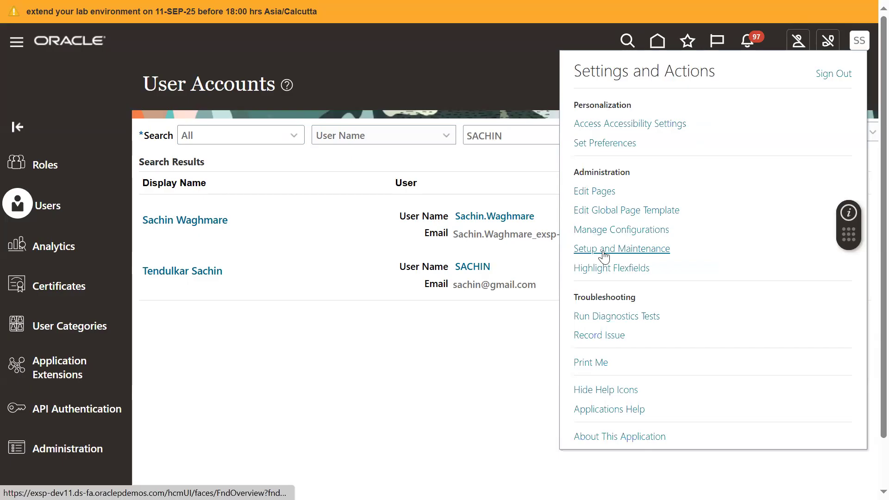
Step: Reset the employee account's password manually, entering and confirming the new password, and close the account details
{"action": "left_click", "coordinate": [472, 268]}
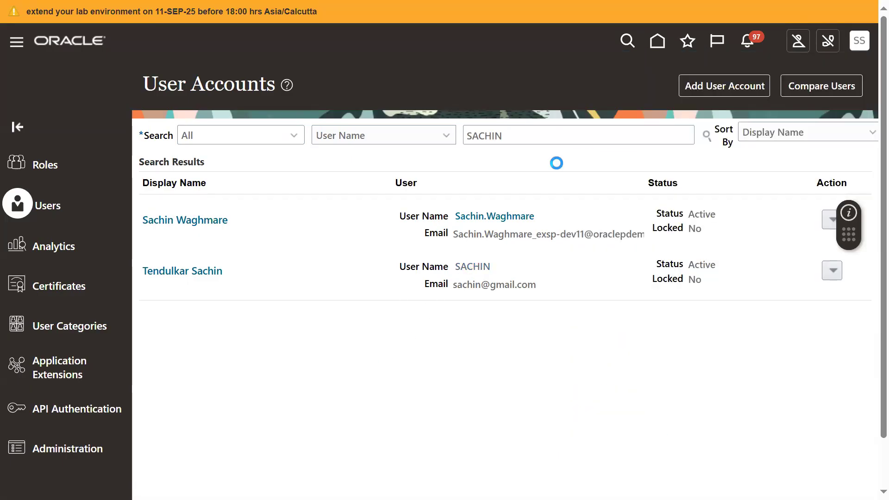
{"action": "left_click", "coordinate": [601, 85]}
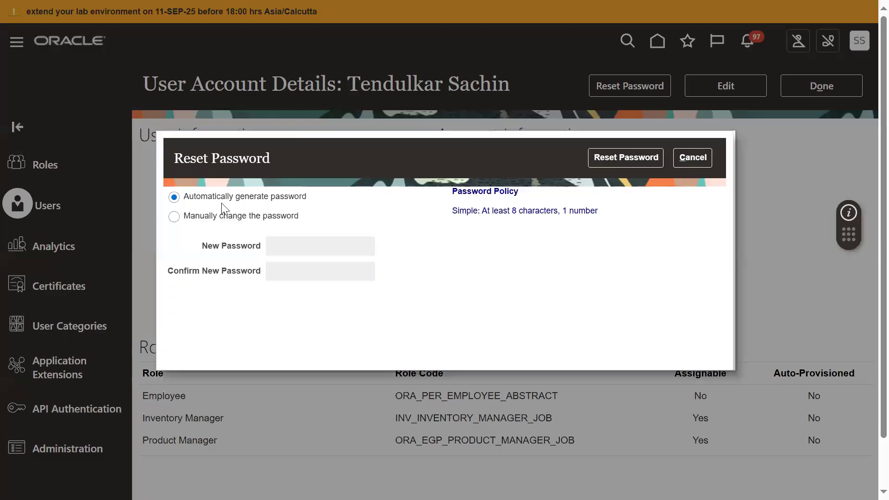
{"action": "left_click", "coordinate": [221, 216]}
{"action": "left_click", "coordinate": [316, 253]}
{"action": "type", "text": "••••••"}
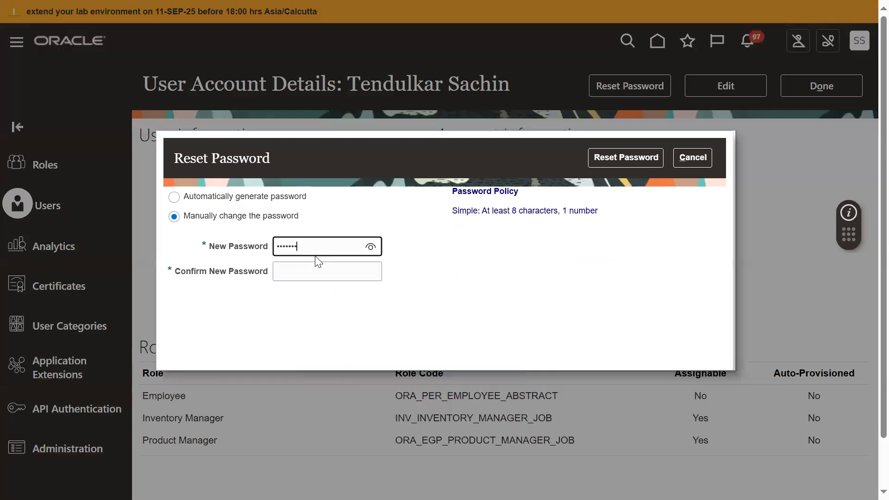
{"action": "type", "text": "•"}
{"action": "key", "text": "Tab"}
{"action": "type", "text": "••••••••"}
{"action": "left_click", "coordinate": [615, 157]}
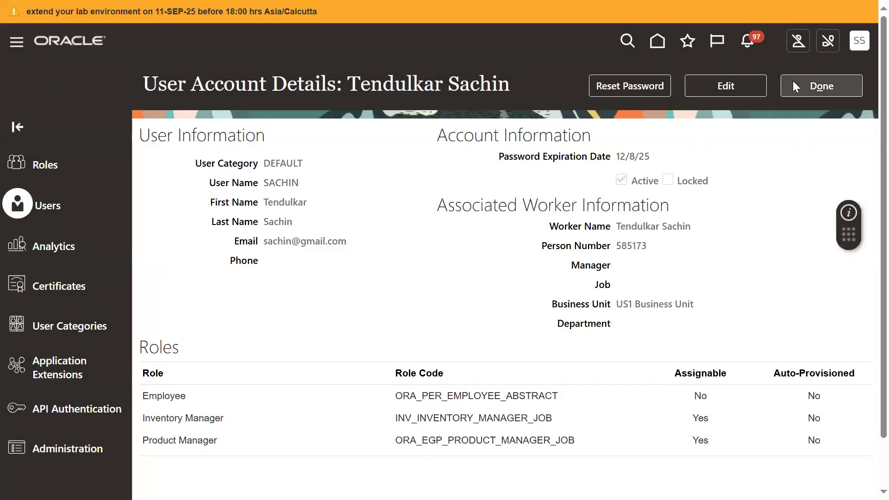
{"action": "left_click", "coordinate": [793, 83]}
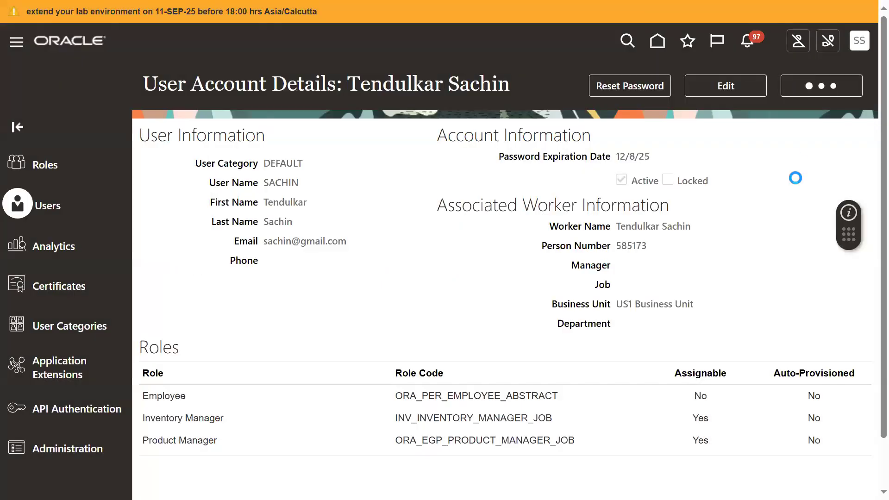
Step: Go to Setup and Maintenance, search the tasks for "manage data access", and open Manage Data Access for Users
{"action": "left_click", "coordinate": [857, 52]}
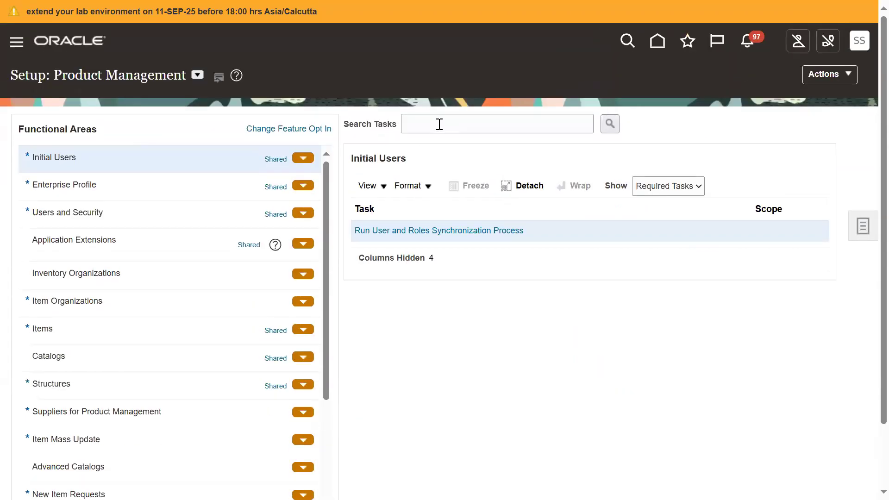
{"action": "left_click", "coordinate": [435, 124]}
{"action": "type", "text": "manage data access"}
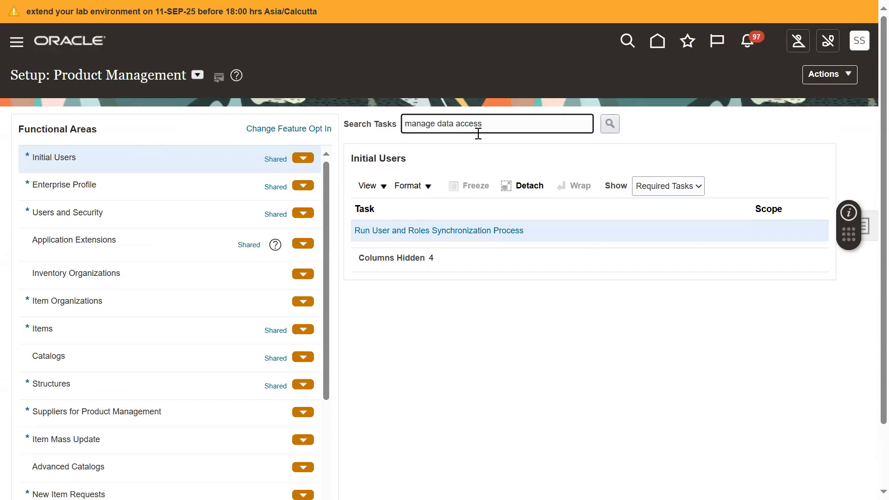
{"action": "left_click", "coordinate": [609, 123]}
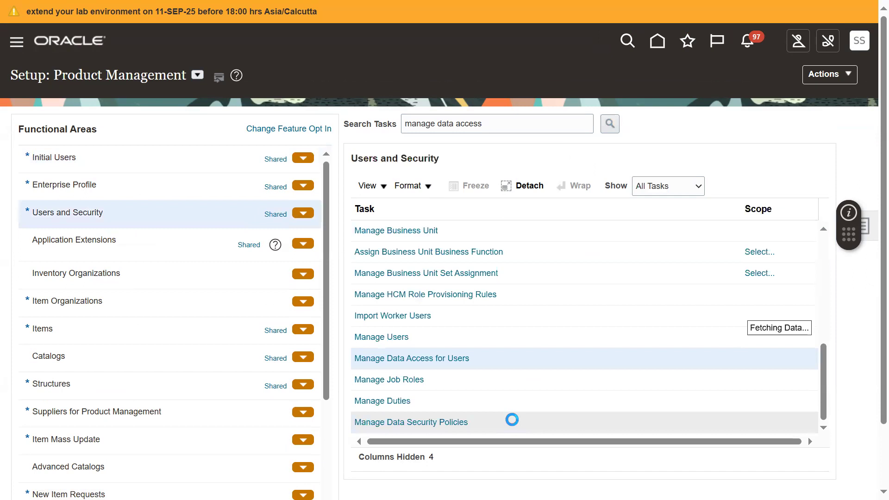
{"action": "left_click", "coordinate": [435, 364]}
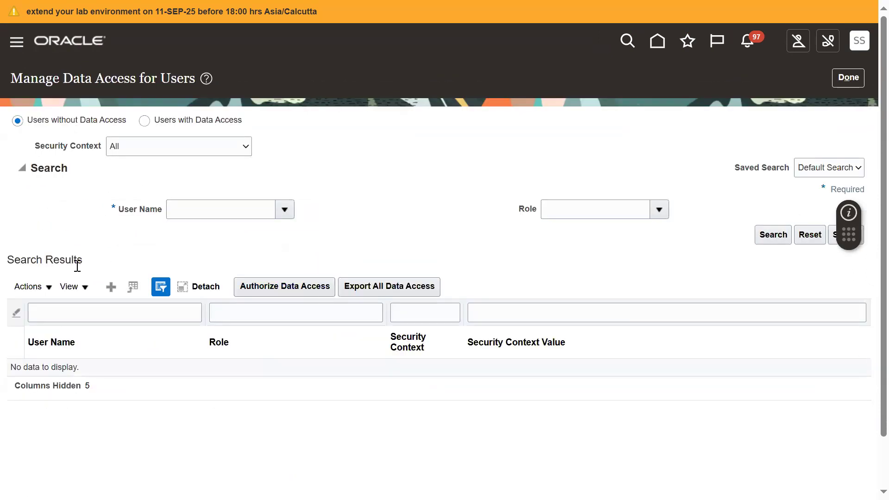
Step: Create a data access row for the employee's user name with the Inventory Manager role, Inventory organization context and value 001
{"action": "left_click", "coordinate": [129, 284]}
{"action": "left_click", "coordinate": [196, 262]}
{"action": "type", "text": "SACHIN"}
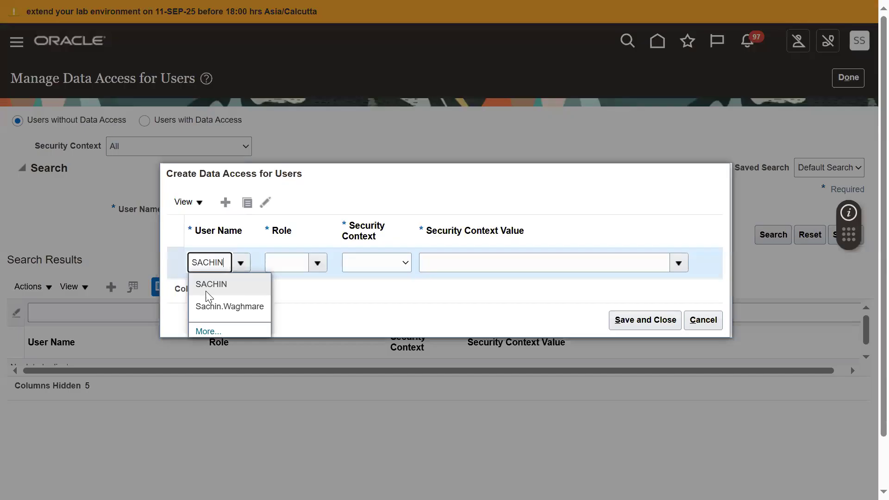
{"action": "left_click", "coordinate": [205, 289]}
{"action": "left_click", "coordinate": [317, 264]}
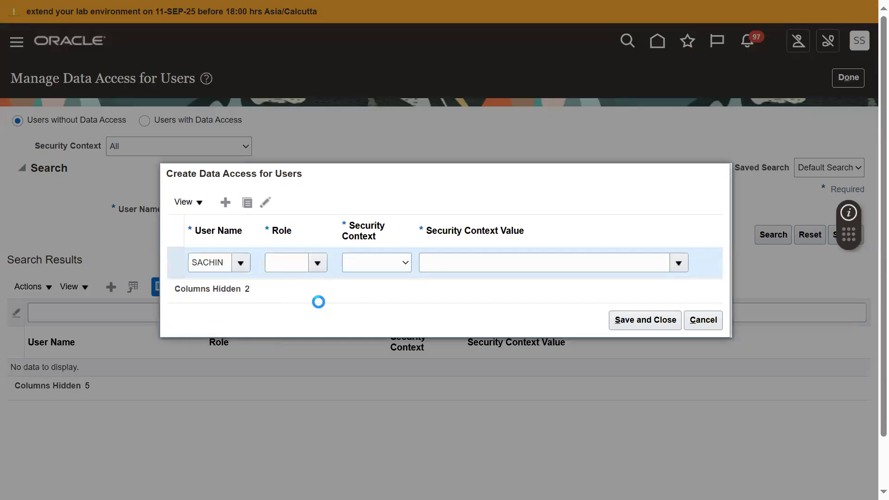
{"action": "left_click", "coordinate": [318, 308]}
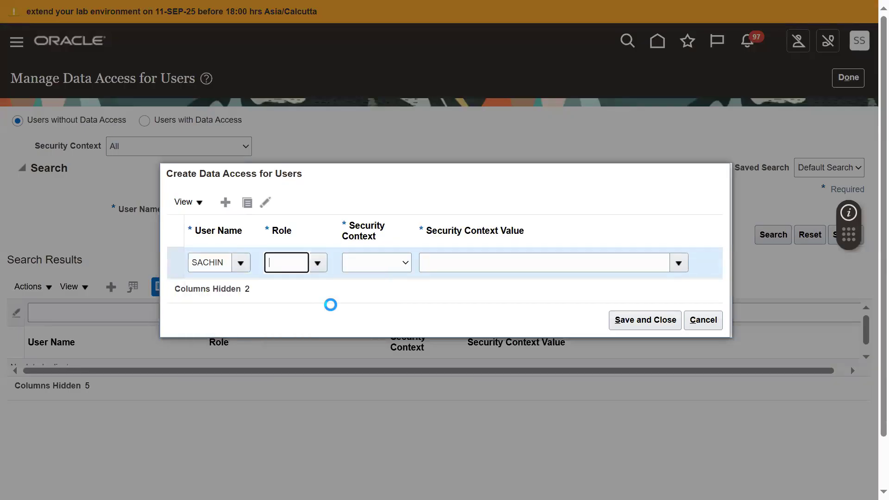
{"action": "left_click", "coordinate": [371, 262]}
{"action": "left_click", "coordinate": [379, 300]}
{"action": "left_click", "coordinate": [439, 261]}
{"action": "type", "text": "001"}
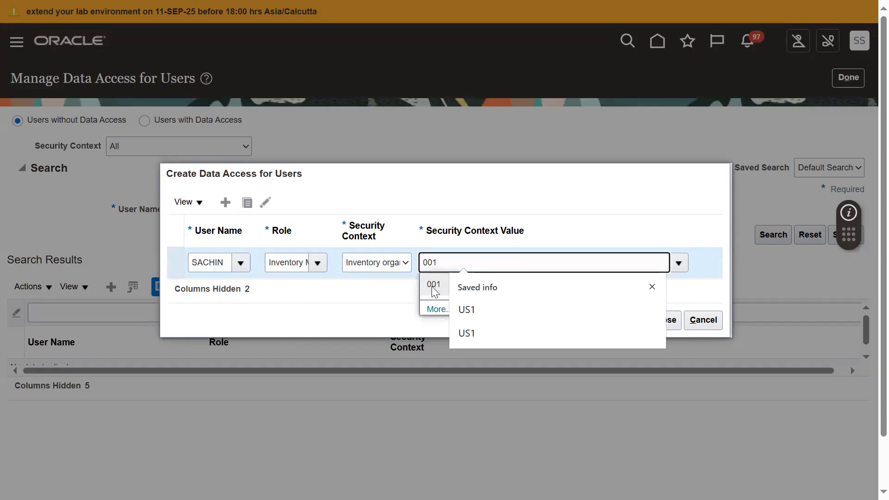
{"action": "left_click", "coordinate": [433, 288]}
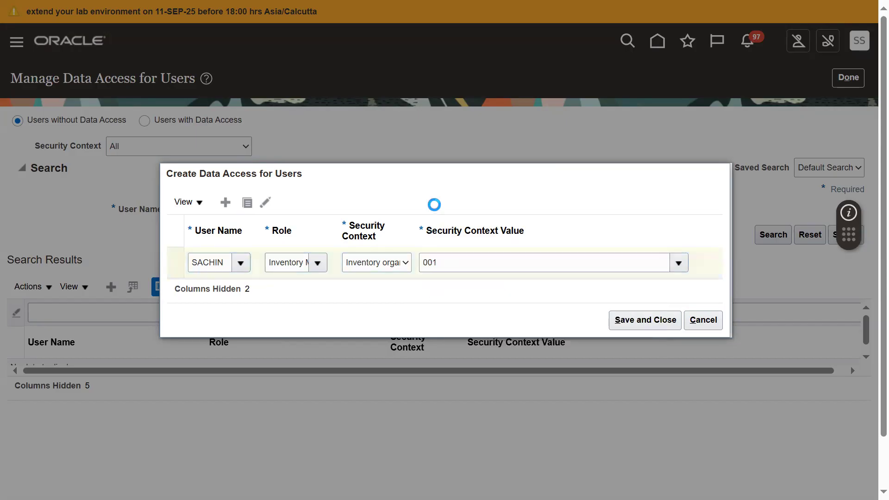
Step: Add a second Inventory Manager row for the same user with Inventory organization value 001, and try to save both rows
{"action": "left_click", "coordinate": [229, 210]}
{"action": "left_click", "coordinate": [206, 245]}
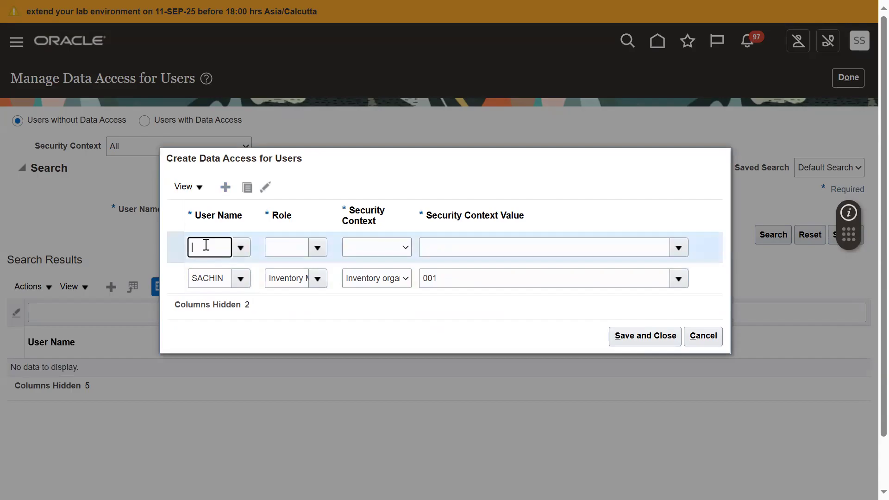
{"action": "type", "text": "SACHIN"}
{"action": "key", "text": "Tab"}
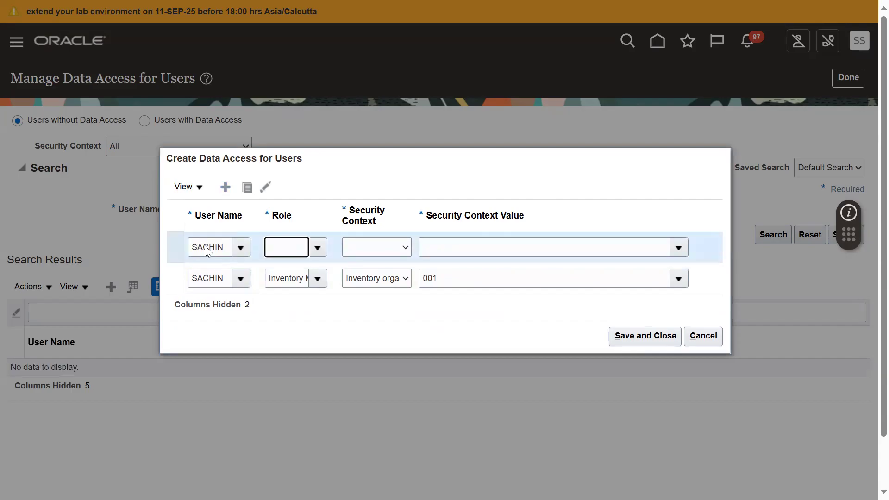
{"action": "left_click", "coordinate": [416, 291]}
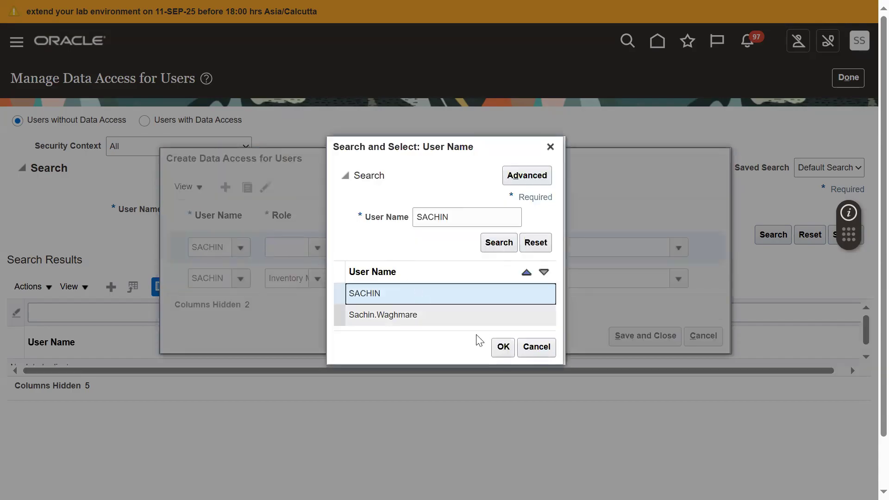
{"action": "left_click", "coordinate": [504, 346]}
{"action": "left_click", "coordinate": [318, 248]}
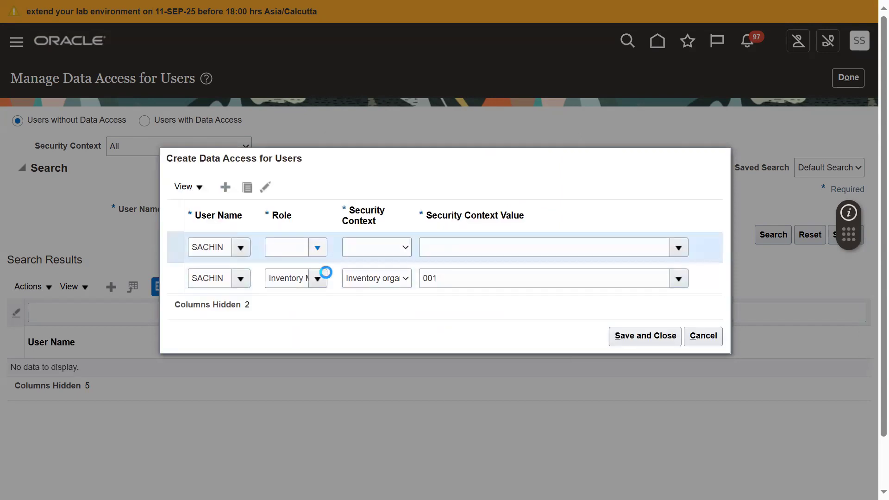
{"action": "left_click", "coordinate": [333, 272]}
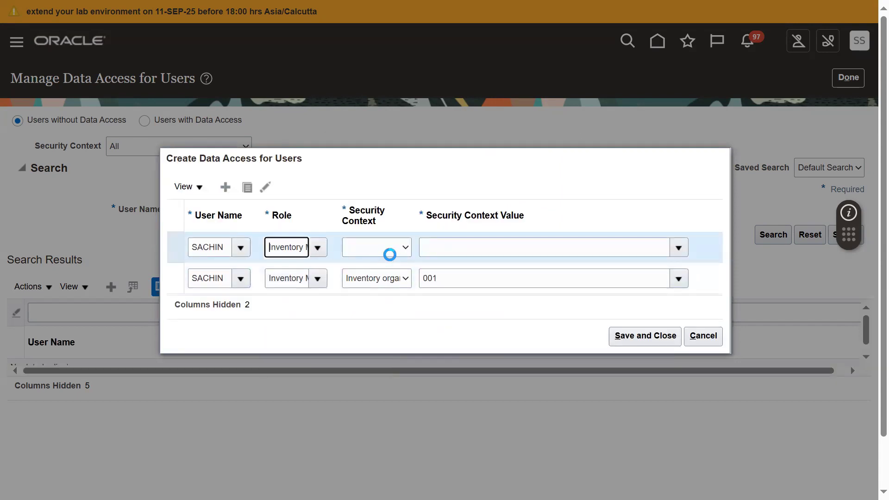
{"action": "left_click", "coordinate": [389, 251]}
{"action": "left_click", "coordinate": [390, 274]}
{"action": "left_click", "coordinate": [446, 256]}
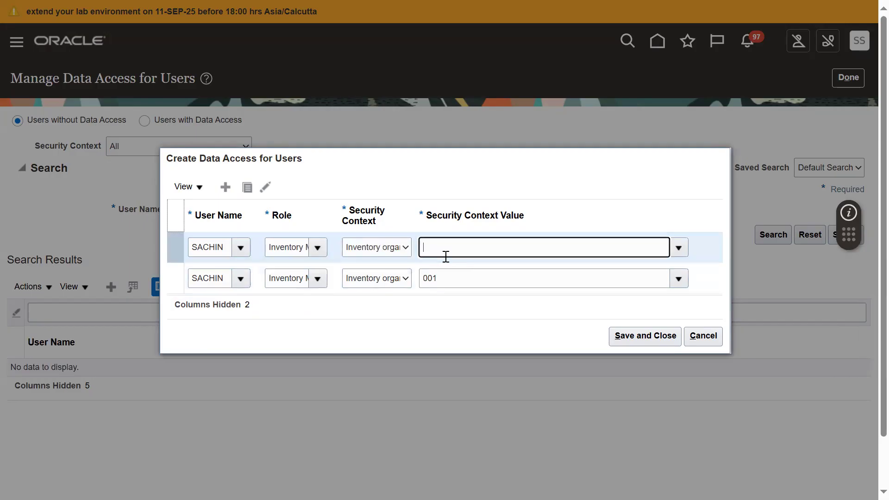
{"action": "type", "text": "001"}
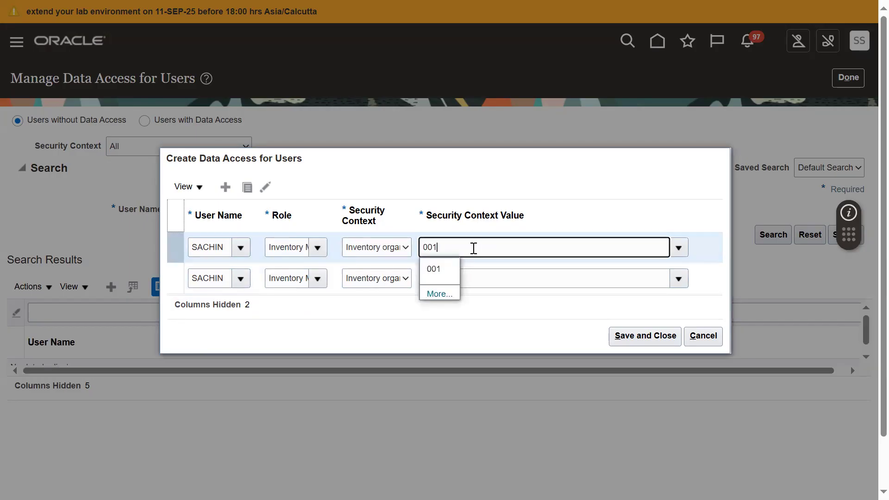
{"action": "left_click", "coordinate": [447, 270]}
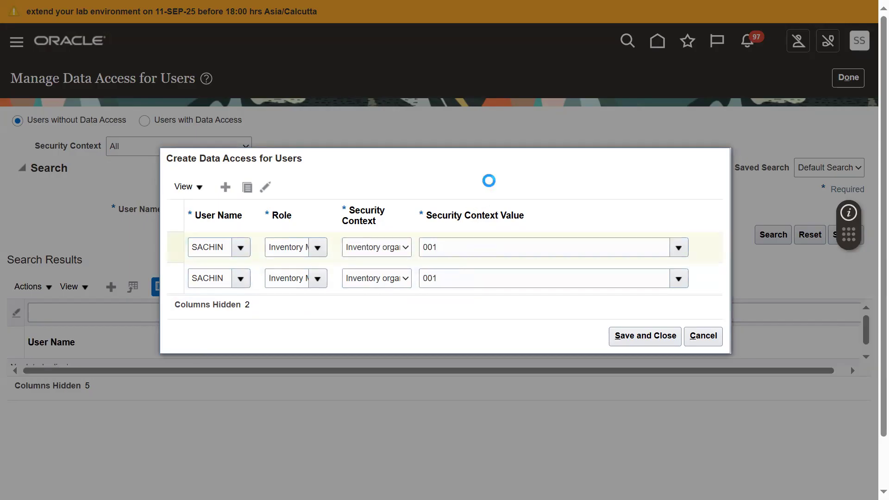
{"action": "left_click", "coordinate": [618, 340]}
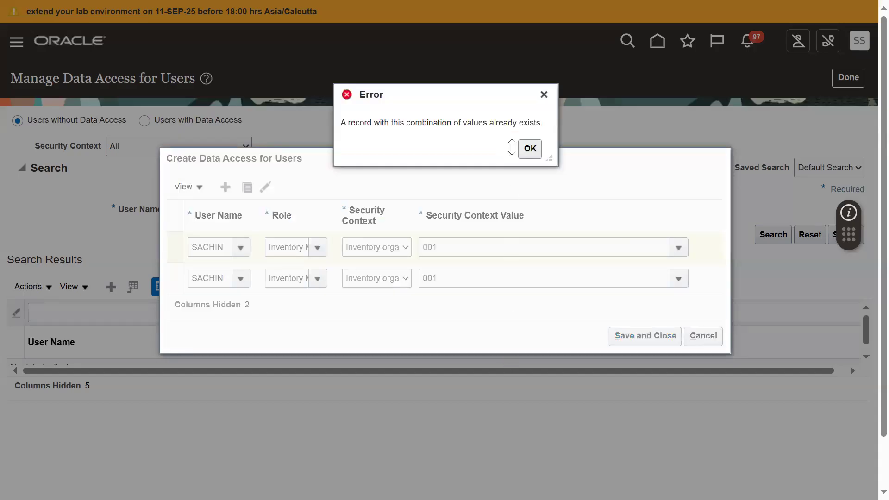
{"action": "left_click", "coordinate": [528, 152]}
Step: Change the new row's security context value to 002, save the data access rows and return to the setup page
{"action": "left_click", "coordinate": [501, 249]}
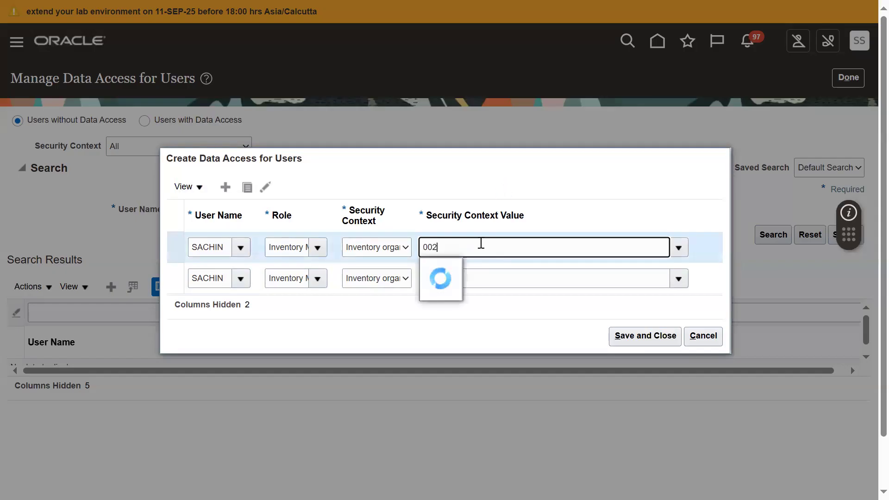
{"action": "left_click", "coordinate": [447, 269]}
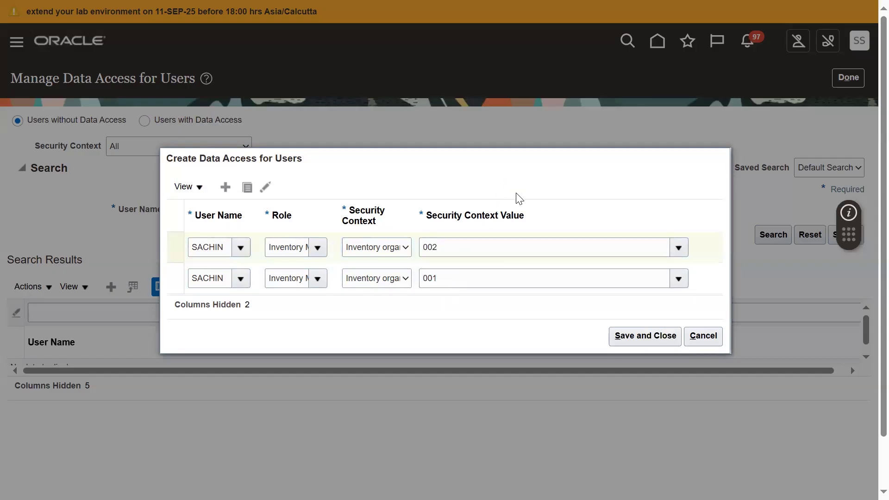
{"action": "left_click", "coordinate": [632, 336]}
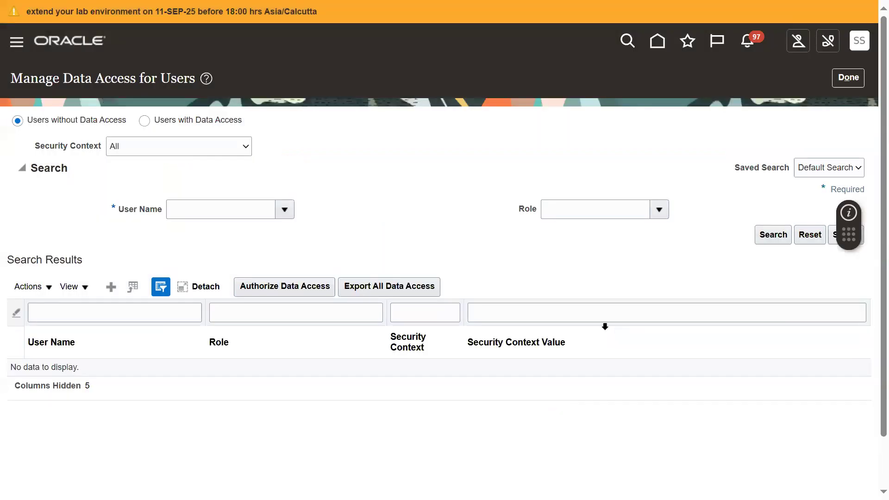
{"action": "left_click", "coordinate": [848, 78]}
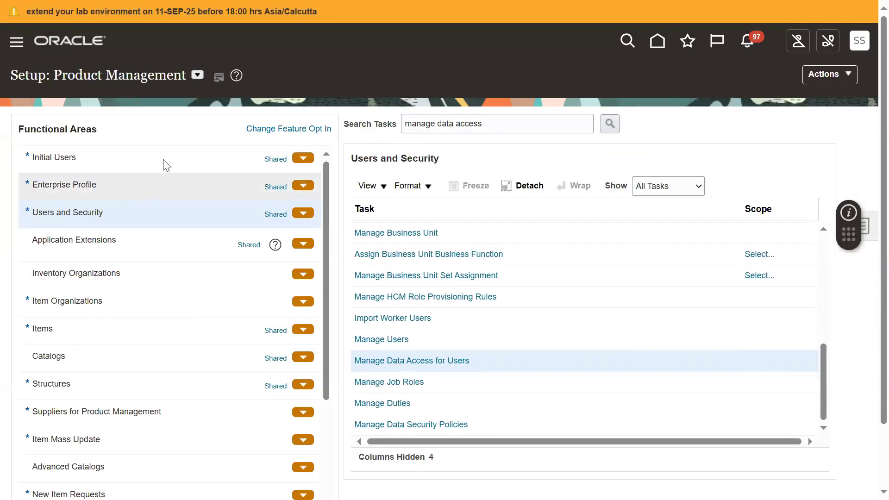
Step: Submit the Run User and Roles Synchronization Process task from the Initial Users functional area
{"action": "left_click", "coordinate": [126, 159]}
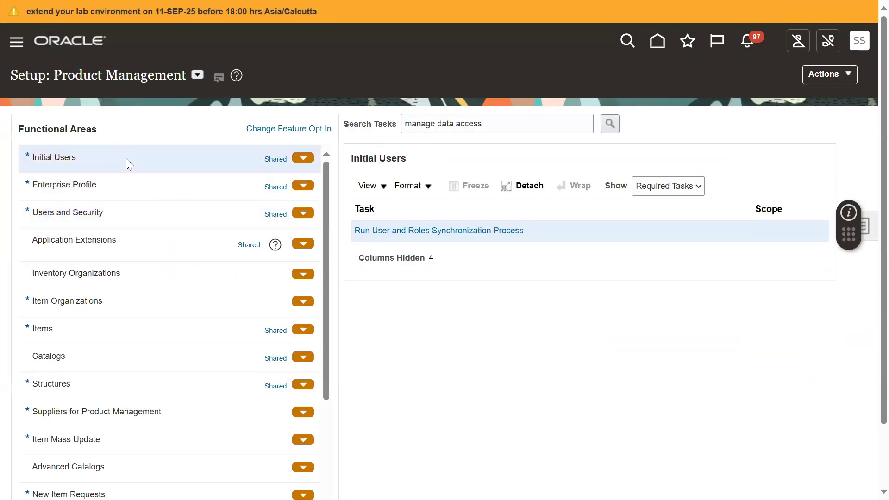
{"action": "left_click", "coordinate": [431, 231]}
{"action": "left_click", "coordinate": [788, 90]}
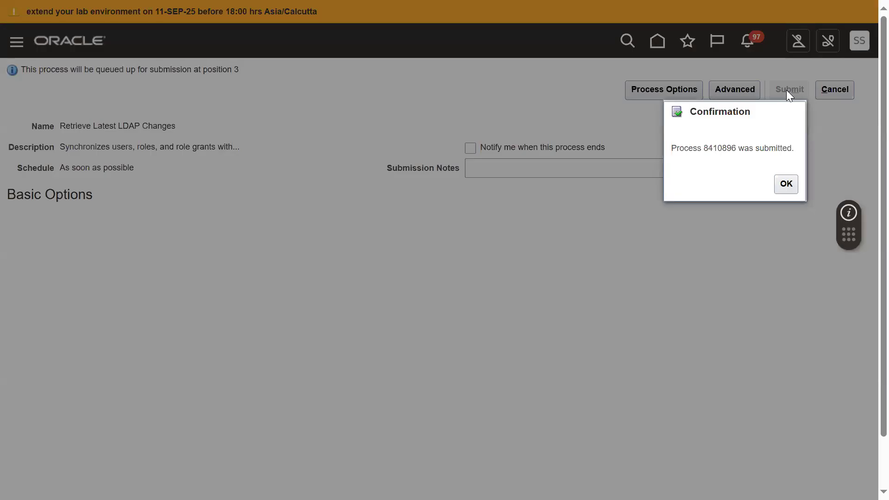
{"action": "left_click", "coordinate": [787, 184]}
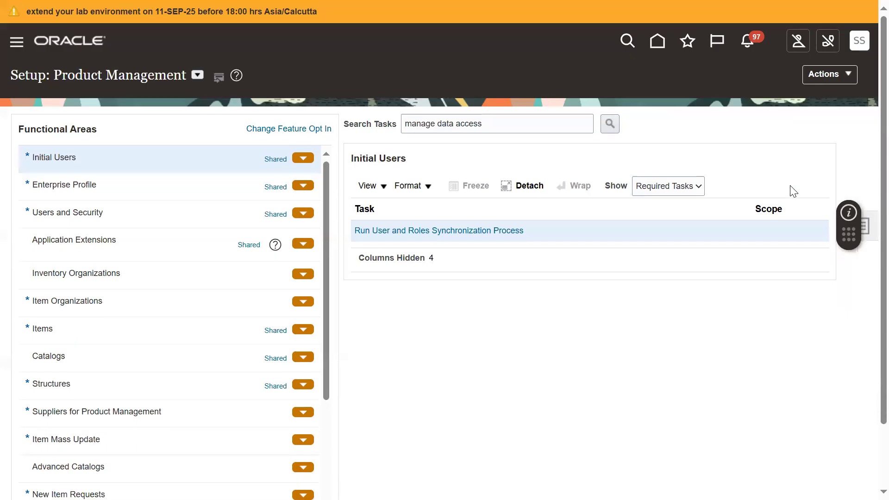
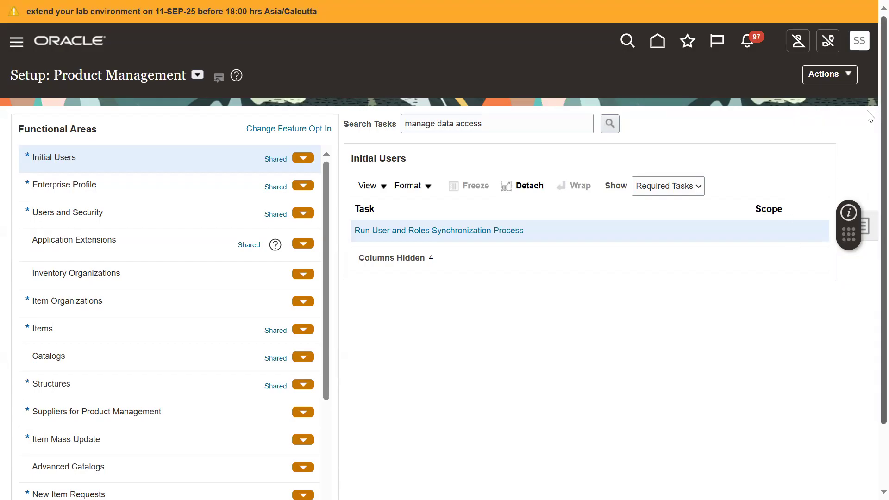
Step: Sign out of the current account and sign in with the new employee's user name, dismissing the offer to save the password
{"action": "left_click", "coordinate": [854, 47]}
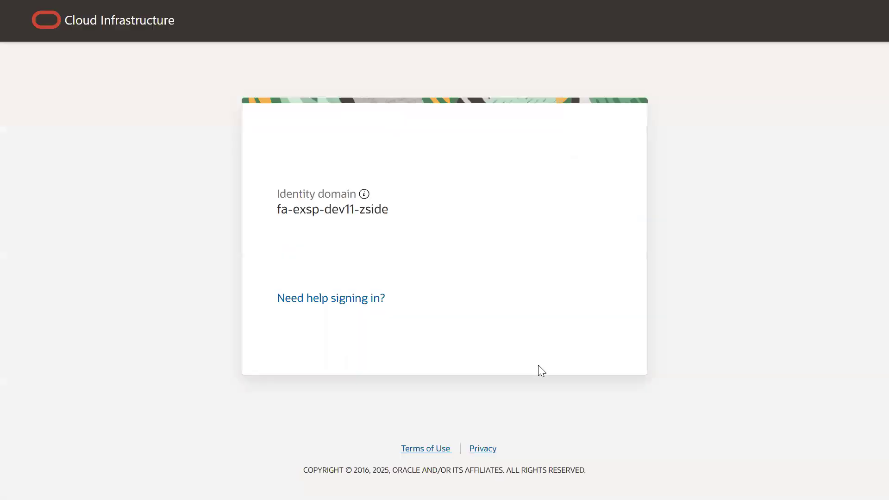
{"action": "double_click", "coordinate": [400, 266]}
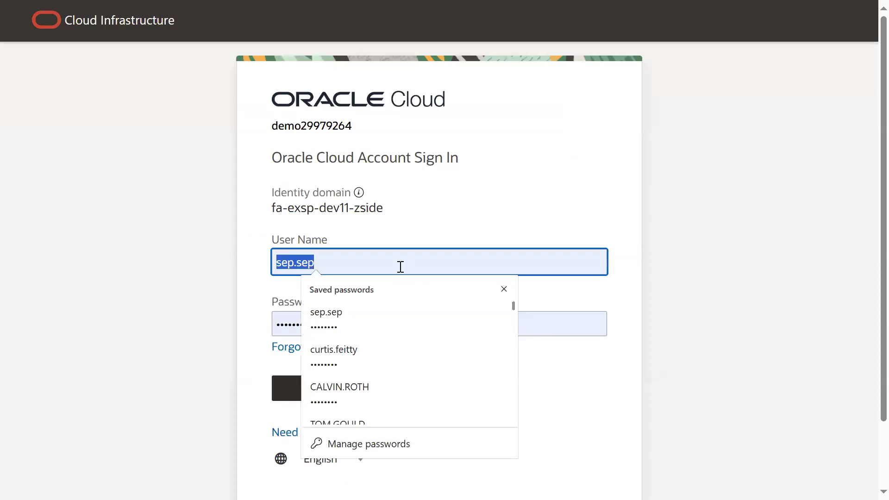
{"action": "type", "text": "SAC"}
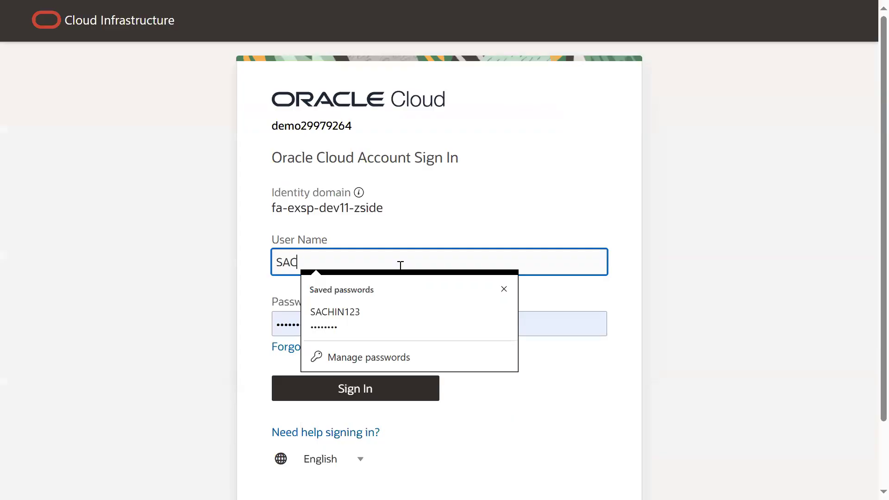
{"action": "type", "text": "HIN"}
{"action": "left_click", "coordinate": [448, 219]}
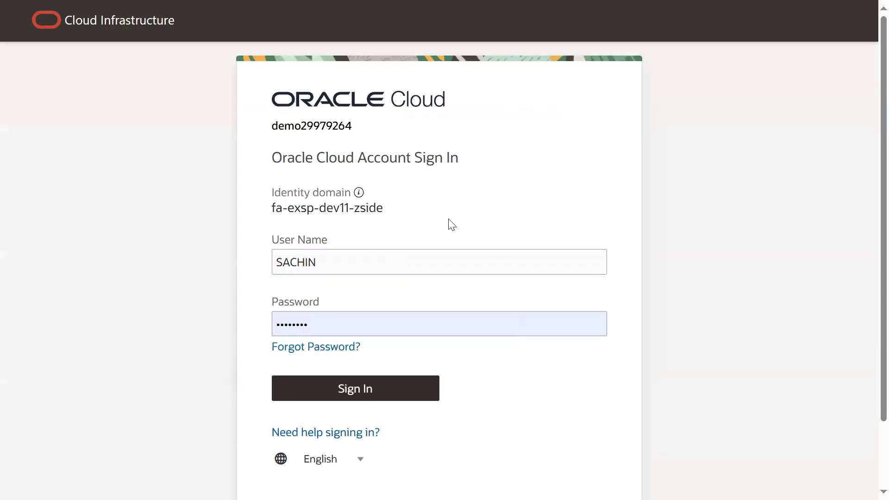
{"action": "left_click", "coordinate": [383, 382]}
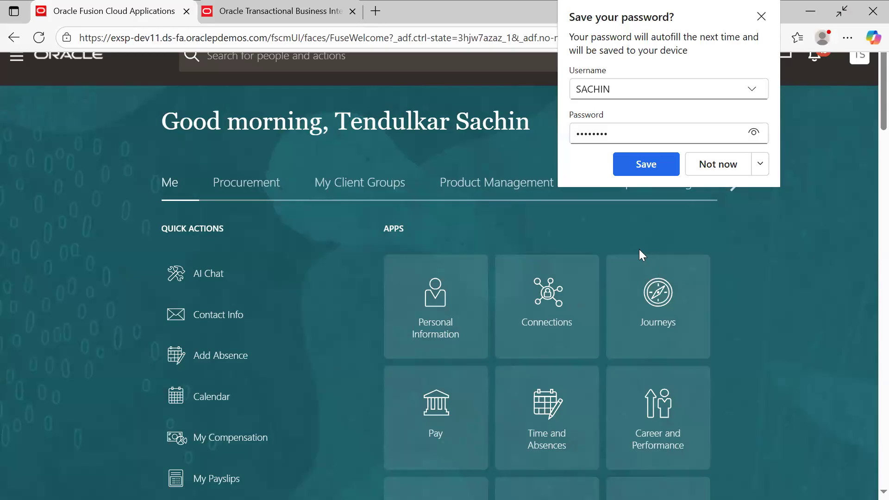
{"action": "key", "text": "F11"}
{"action": "left_click", "coordinate": [642, 216]}
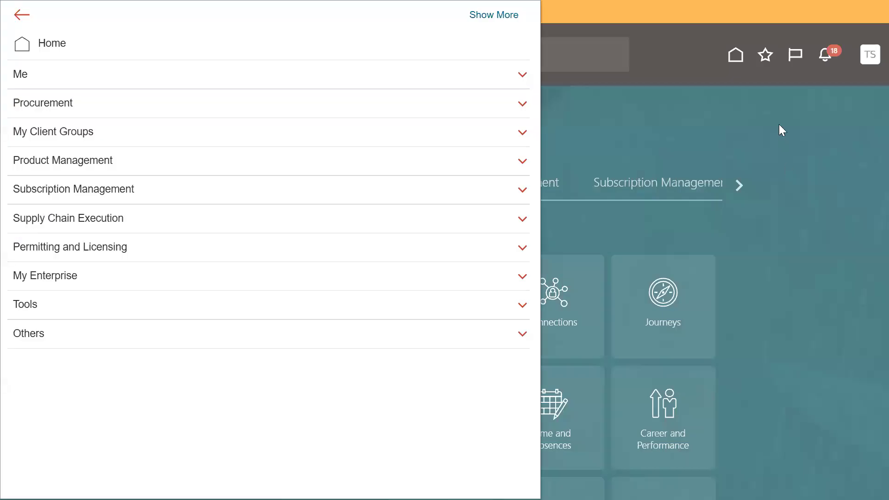
Step: Open the Product Information Management work area from the Product Management group
{"action": "left_click", "coordinate": [780, 125]}
{"action": "left_click", "coordinate": [852, 57]}
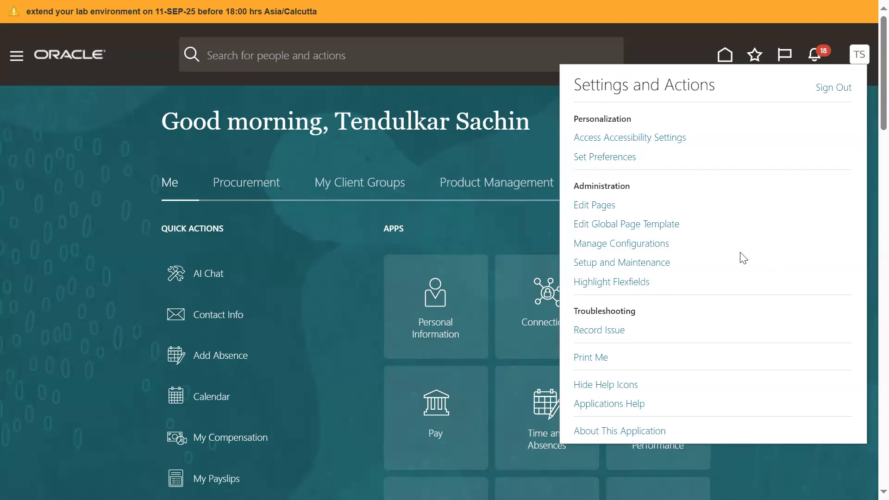
{"action": "left_click", "coordinate": [17, 57]}
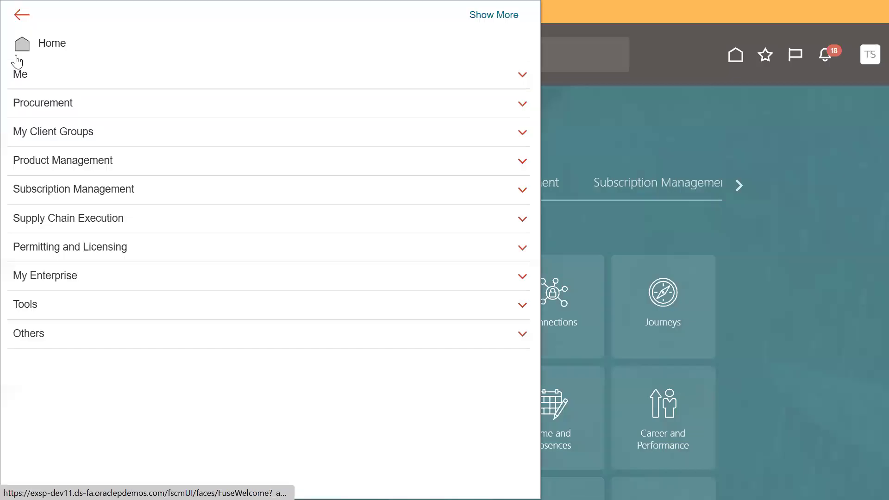
{"action": "left_click", "coordinate": [48, 161]}
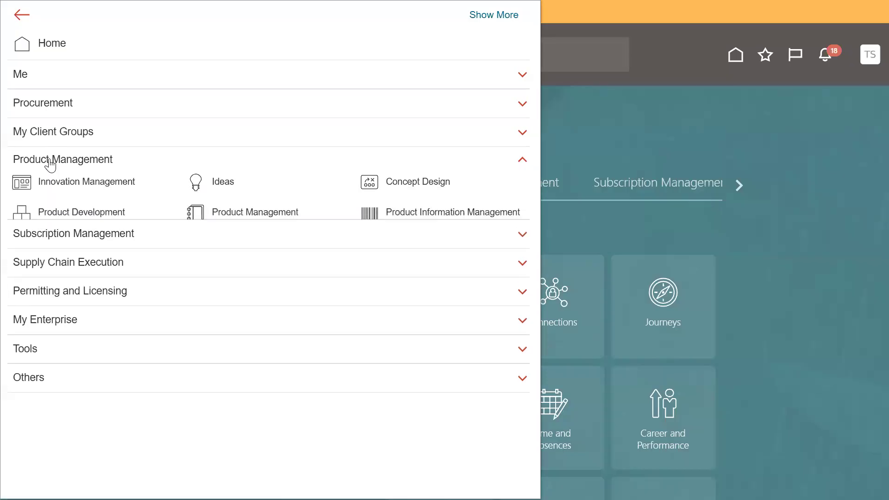
{"action": "left_click", "coordinate": [443, 219]}
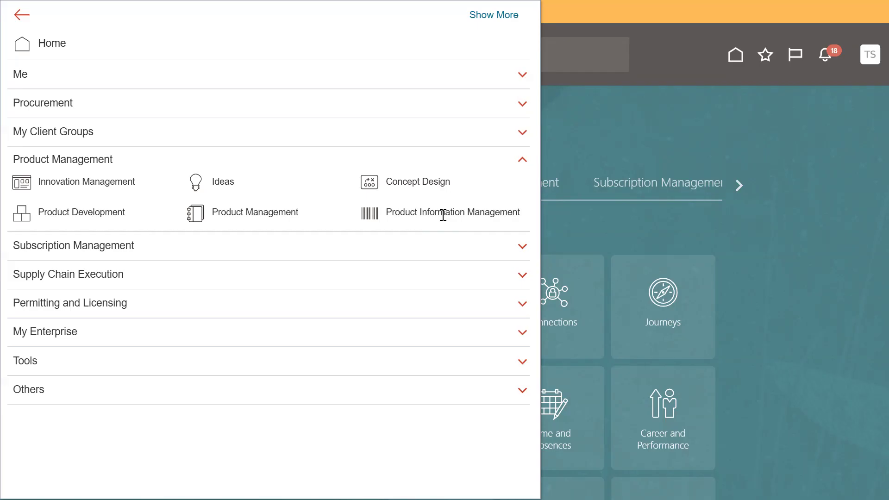
{"action": "mouse_move", "coordinate": [72, 1]}
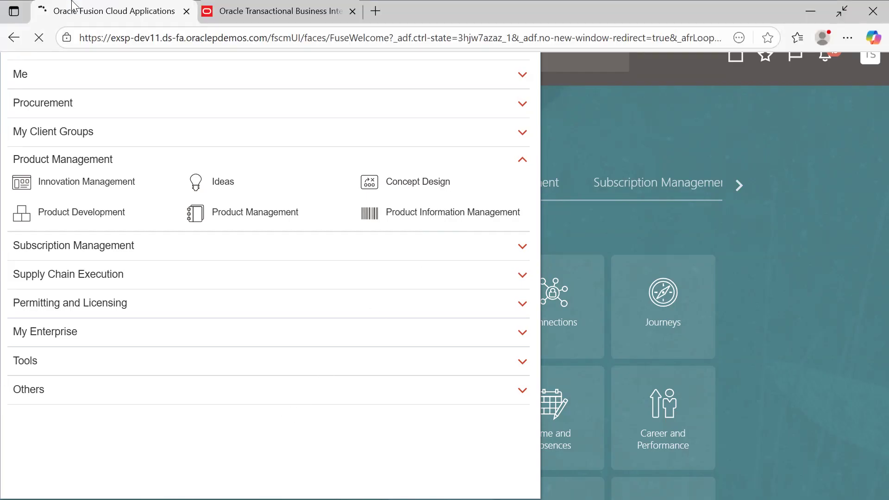
{"action": "left_click", "coordinate": [502, 231]}
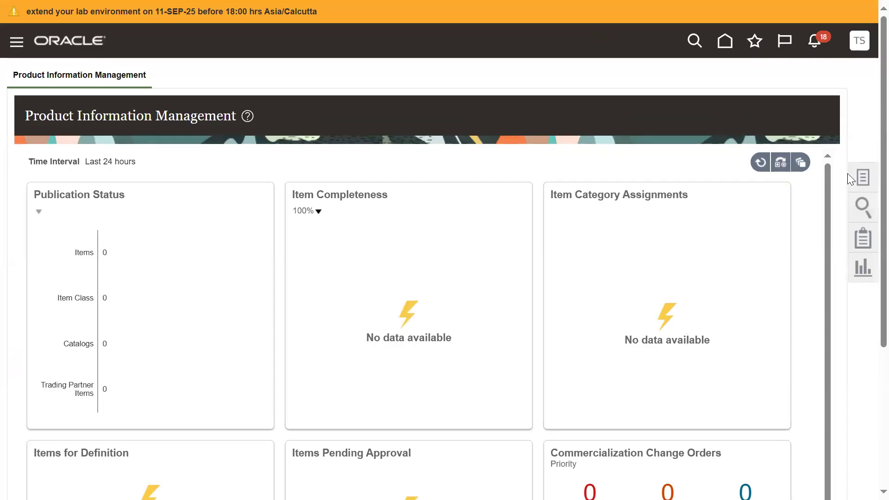
Step: Start creating a new item in organization 000 with the item class BIRLA_ITEM_CLASS
{"action": "left_click", "coordinate": [862, 175]}
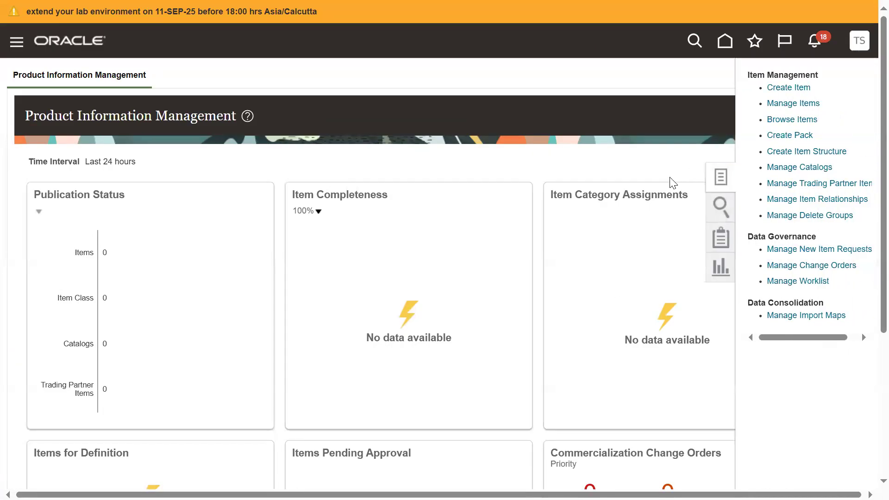
{"action": "left_click", "coordinate": [788, 88]}
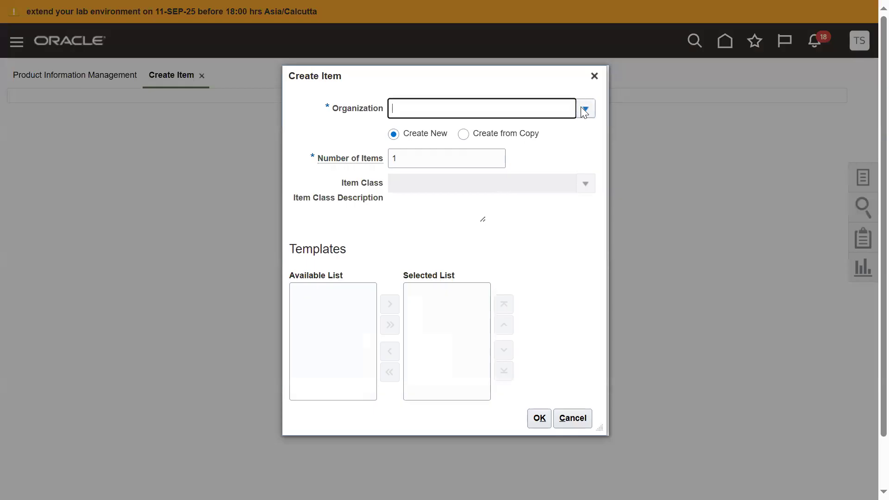
{"action": "left_click", "coordinate": [584, 109]}
{"action": "left_click", "coordinate": [534, 132]}
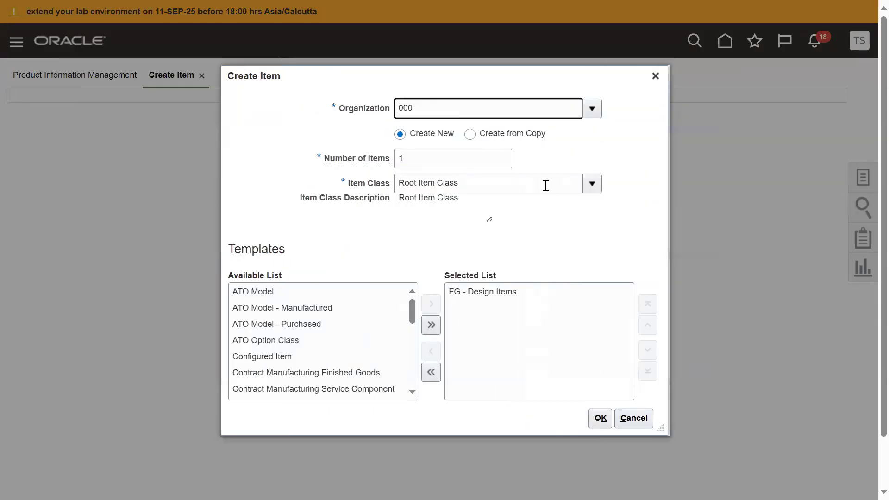
{"action": "left_click", "coordinate": [545, 183]}
{"action": "type", "text": "BIR"}
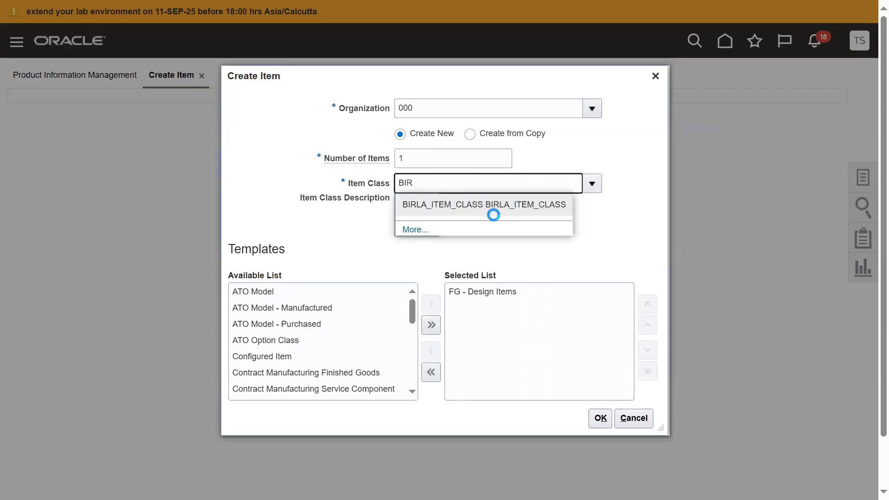
{"action": "left_click", "coordinate": [490, 200]}
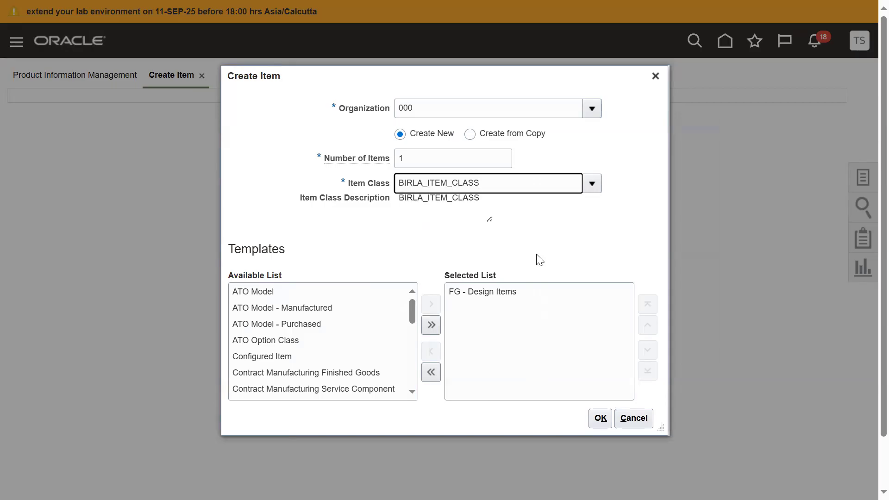
Step: Remove the FG - Design Items template from the selected templates and proceed to the item's details
{"action": "left_click", "coordinate": [530, 290]}
{"action": "left_click", "coordinate": [431, 352]}
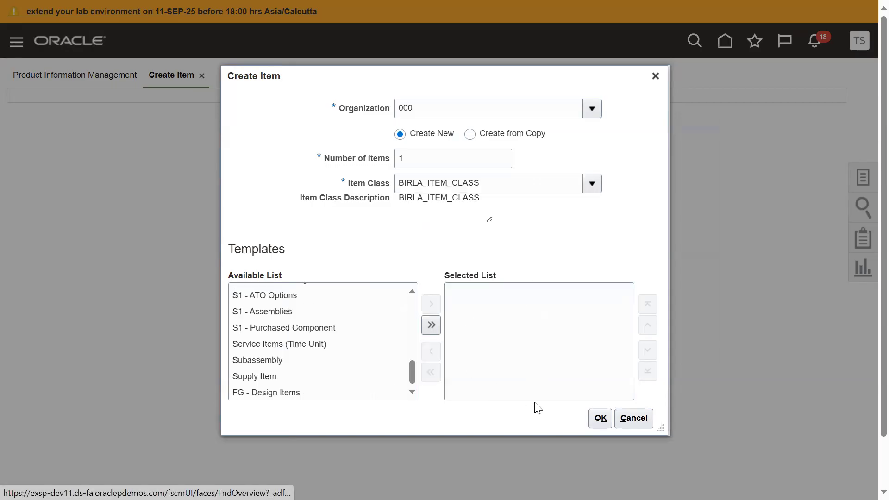
{"action": "left_click", "coordinate": [598, 415]}
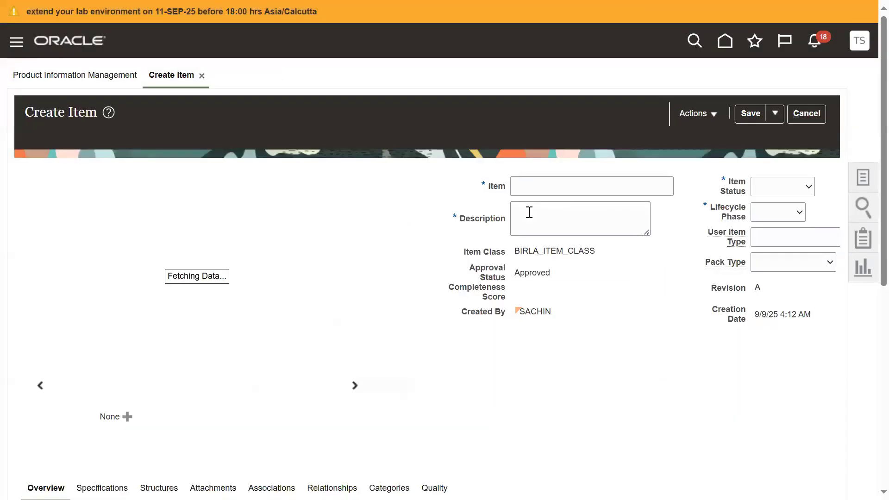
Step: Name the item BIRLS_SUN_GLASSES and use the same text as its description
{"action": "left_click", "coordinate": [536, 187]}
{"action": "type", "text": "BILR"}
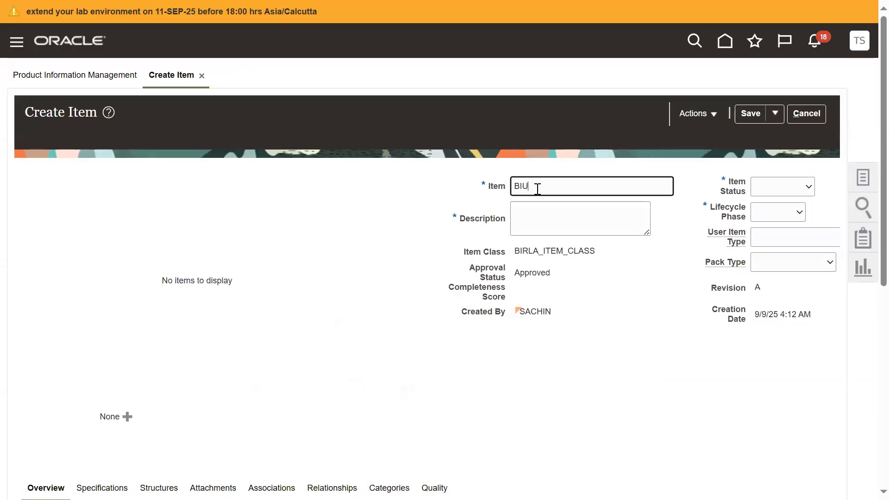
{"action": "key", "text": "BackSpace"}
{"action": "key", "text": "BackSpace"}
{"action": "type", "text": "RLS_SUN_CLASSES"}
{"action": "double_click", "coordinate": [537, 189]}
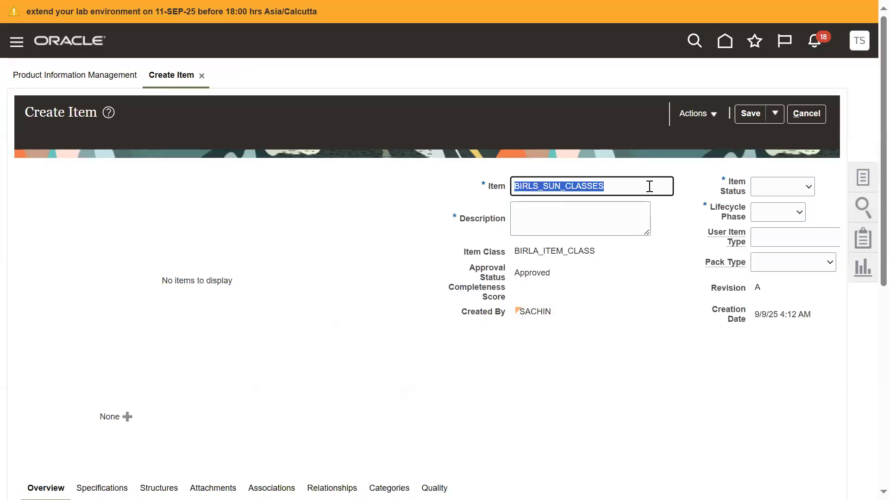
{"action": "left_click", "coordinate": [613, 185]}
{"action": "left_click", "coordinate": [571, 187]}
{"action": "key", "text": "BackSpace"}
{"action": "type", "text": "G"}
{"action": "key", "text": "ctrl+a"}
{"action": "key", "text": "ctrl+c"}
{"action": "left_click", "coordinate": [574, 214]}
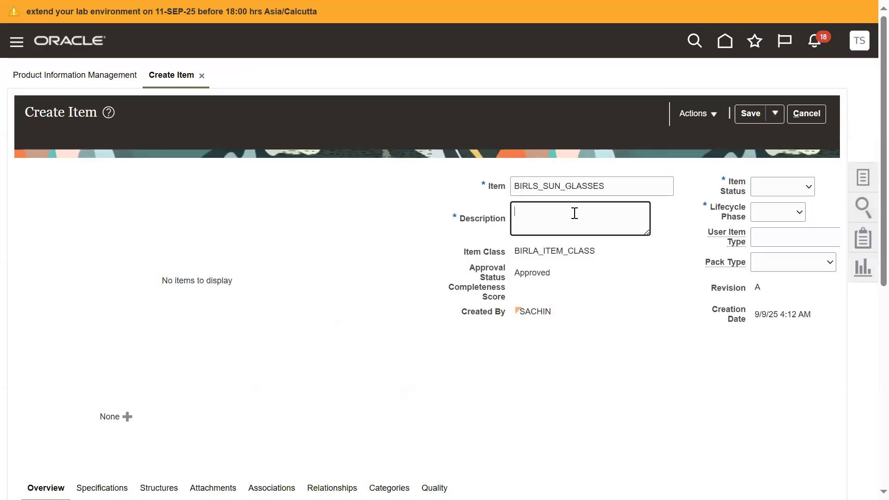
{"action": "key", "text": "ctrl+v"}
Step: Set both the item status and the lifecycle phase to Active
{"action": "left_click", "coordinate": [777, 192]}
{"action": "left_click", "coordinate": [776, 225]}
{"action": "left_click", "coordinate": [778, 213]}
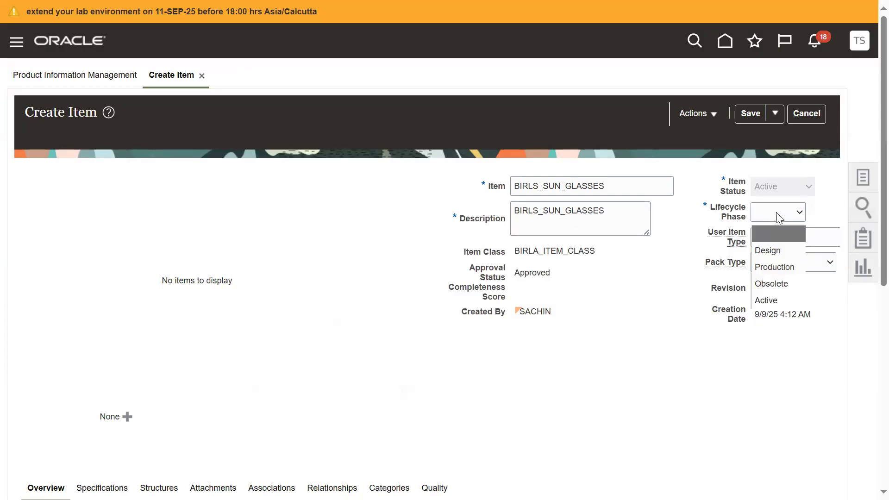
{"action": "left_click", "coordinate": [770, 299]}
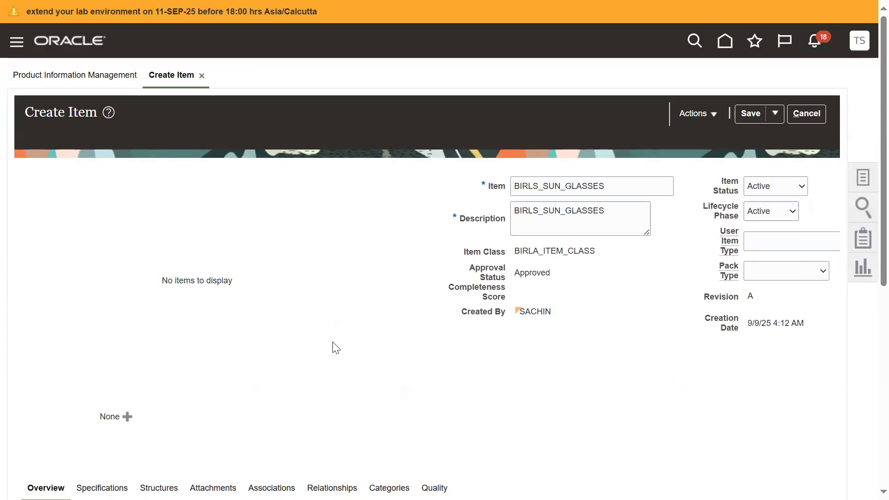
Step: Set the item's primary unit of measure to Ea from the Quantity class
{"action": "scroll", "coordinate": [334, 348], "scroll_direction": "down", "scroll_amount": 5}
{"action": "left_click", "coordinate": [153, 367]}
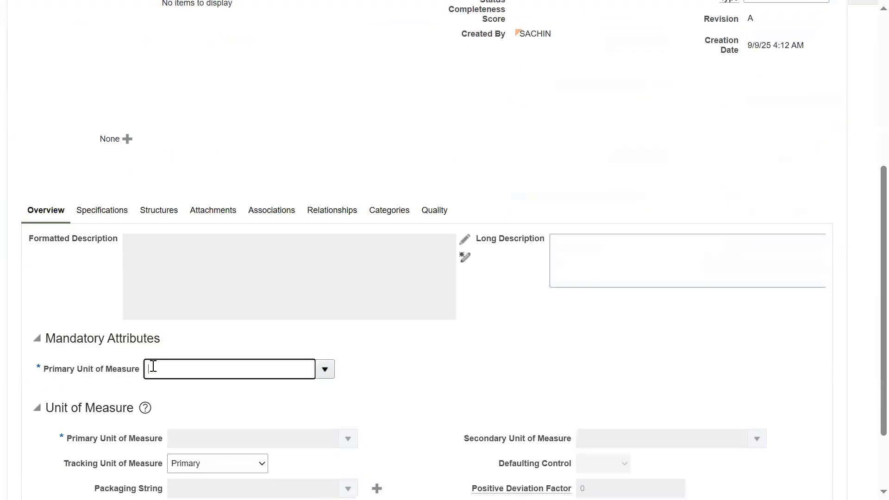
{"action": "type", "text": "Ea"}
{"action": "key", "text": "Tab"}
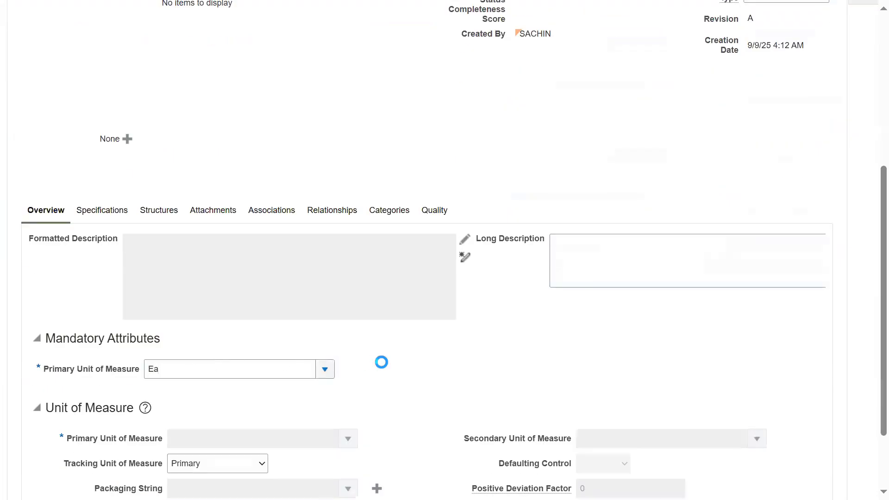
{"action": "left_click", "coordinate": [486, 331]}
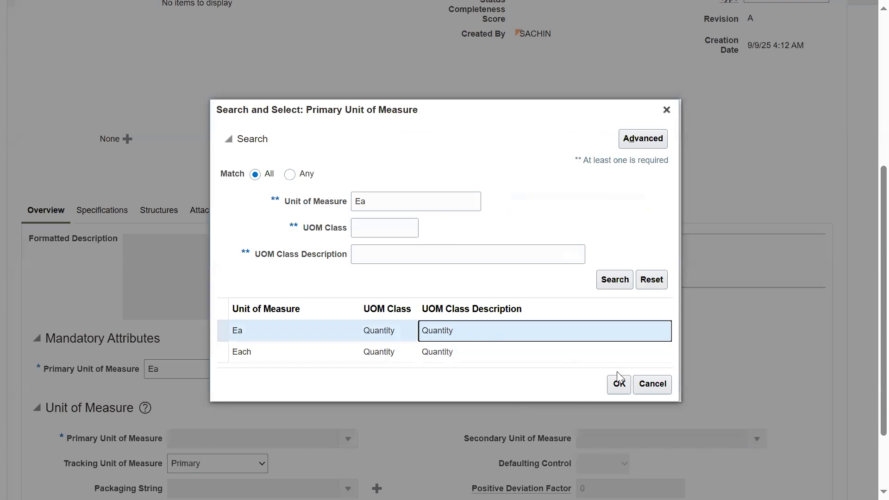
{"action": "left_click", "coordinate": [619, 383]}
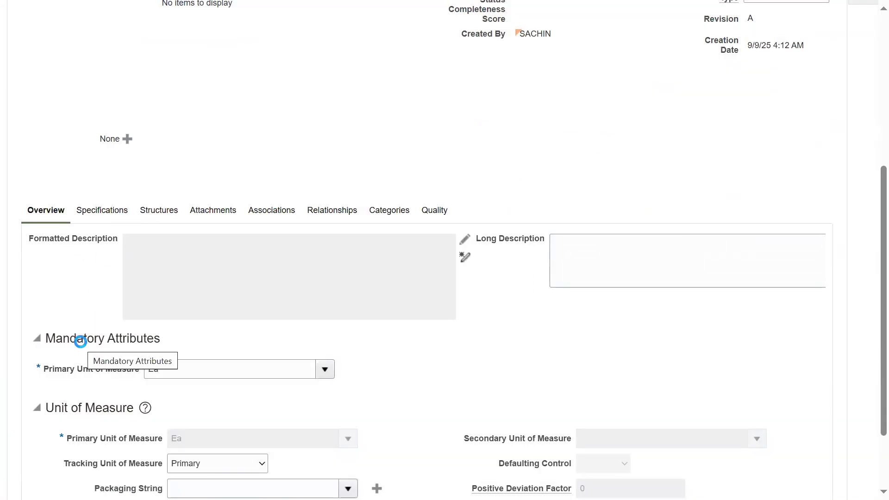
Step: Set Inventory Item to Yes in the item's Inventory specifications
{"action": "left_click", "coordinate": [50, 404]}
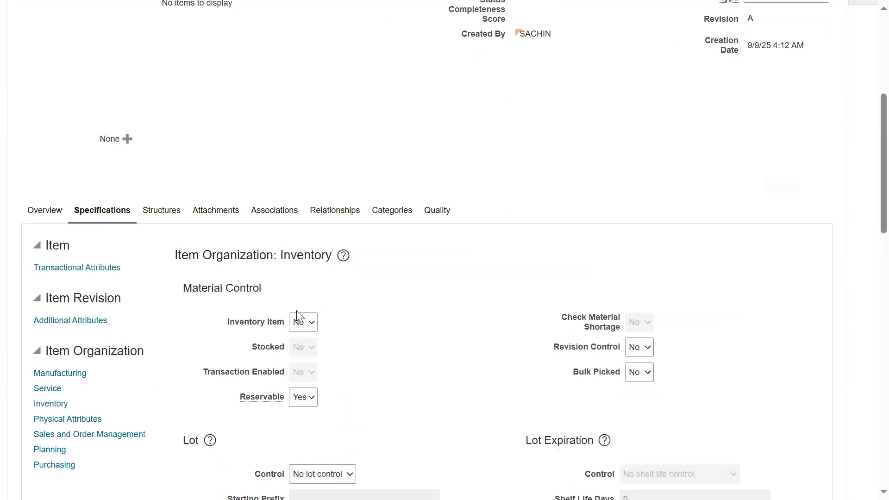
{"action": "left_click", "coordinate": [297, 322]}
{"action": "left_click", "coordinate": [298, 360]}
Step: Set Customer Ordered to Yes in the Sales and Order Management specifications and save the item
{"action": "left_click", "coordinate": [140, 436]}
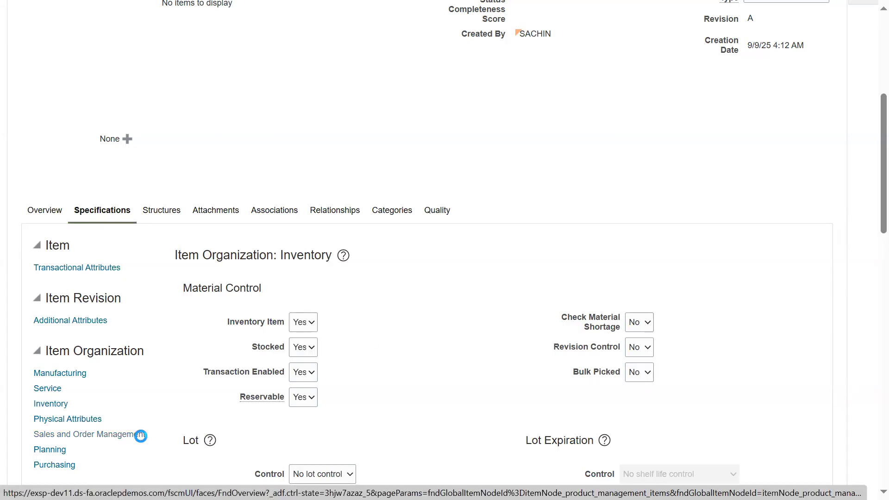
{"action": "left_click", "coordinate": [306, 314]}
{"action": "left_click", "coordinate": [303, 350]}
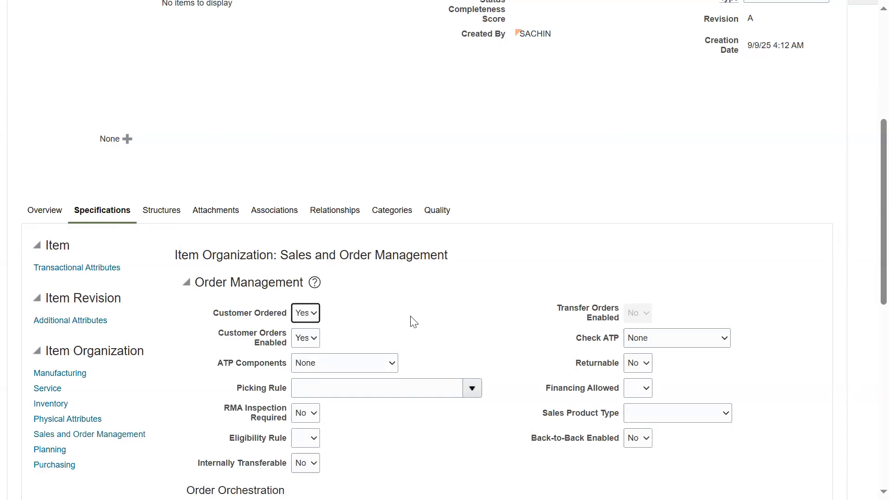
{"action": "scroll", "coordinate": [867, 185], "scroll_direction": "up", "scroll_amount": 5}
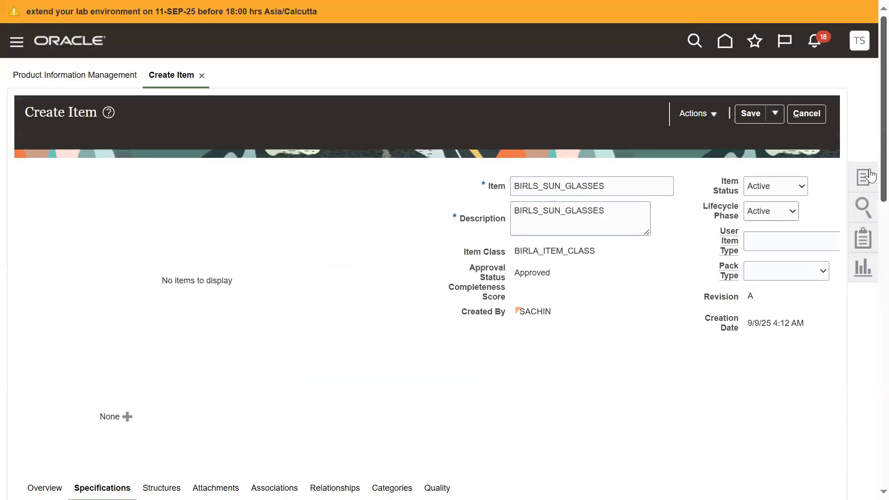
{"action": "left_click", "coordinate": [748, 115]}
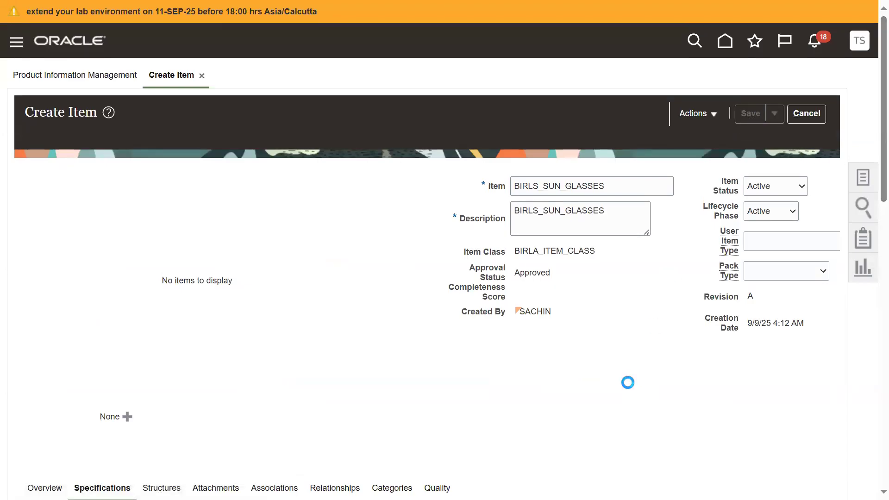
{"action": "scroll", "coordinate": [173, 371], "scroll_direction": "down", "scroll_amount": 9}
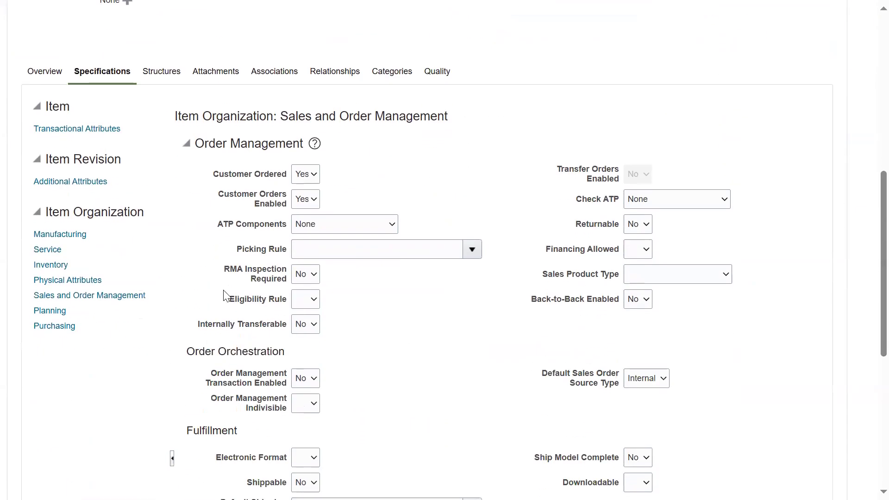
Step: Assign the item to organization 001 (Seattle) in its organization associations
{"action": "scroll", "coordinate": [312, 336], "scroll_direction": "down", "scroll_amount": 6}
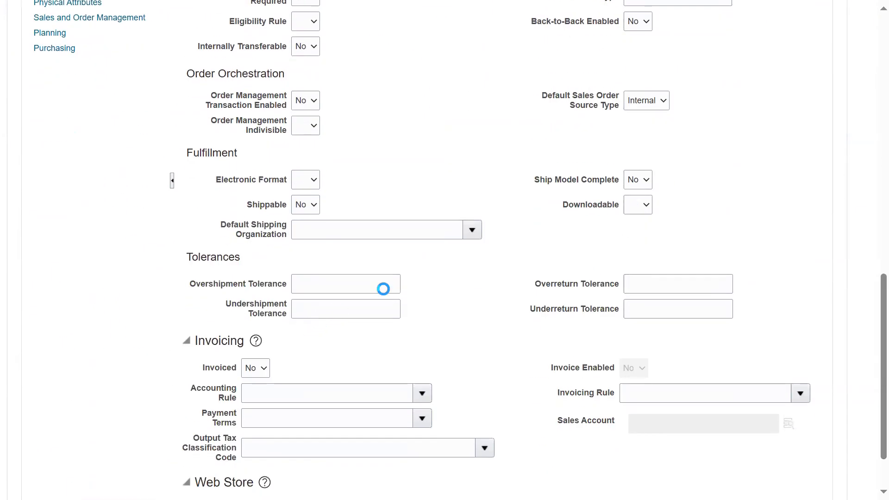
{"action": "scroll", "coordinate": [539, 370], "scroll_direction": "down", "scroll_amount": 7}
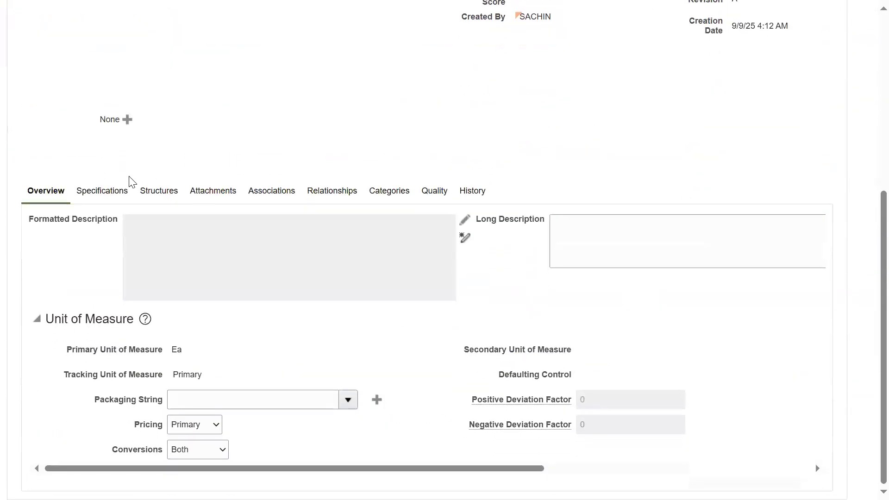
{"action": "left_click", "coordinate": [119, 193]}
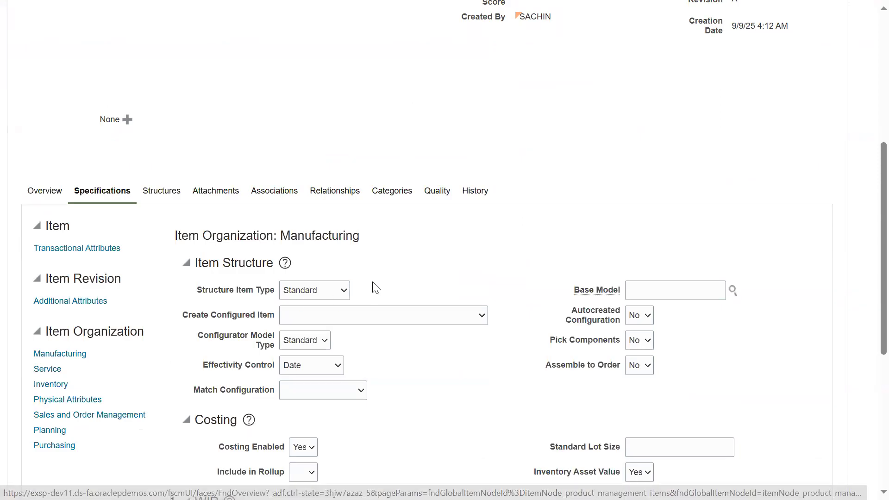
{"action": "left_click", "coordinate": [277, 190]}
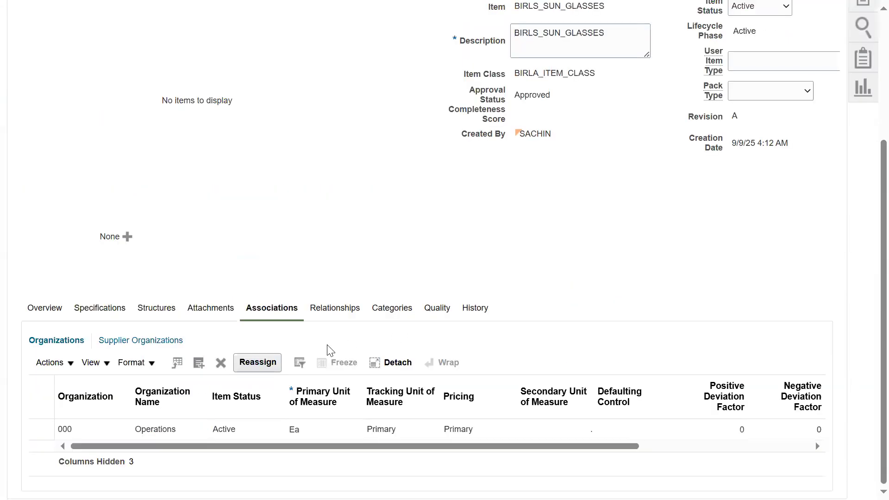
{"action": "left_click", "coordinate": [199, 363]}
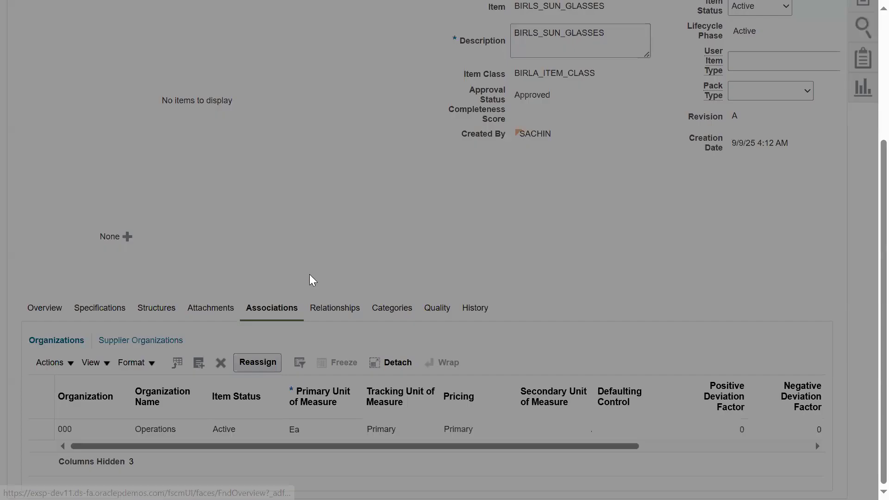
{"action": "left_click", "coordinate": [476, 131]}
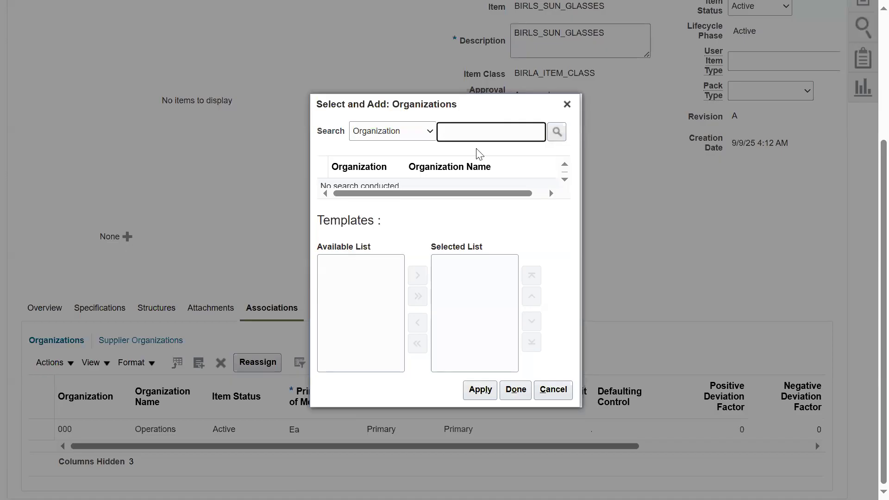
{"action": "type", "text": "001"}
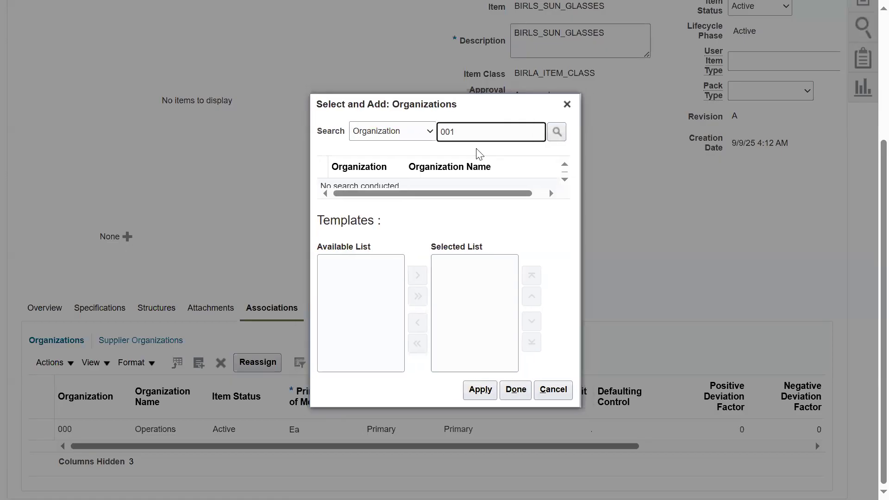
{"action": "left_click", "coordinate": [559, 133]}
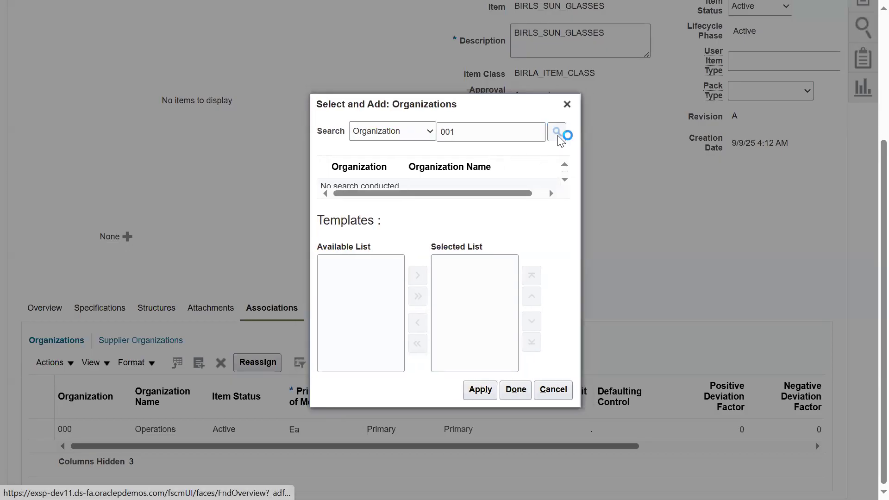
{"action": "left_click", "coordinate": [476, 182]}
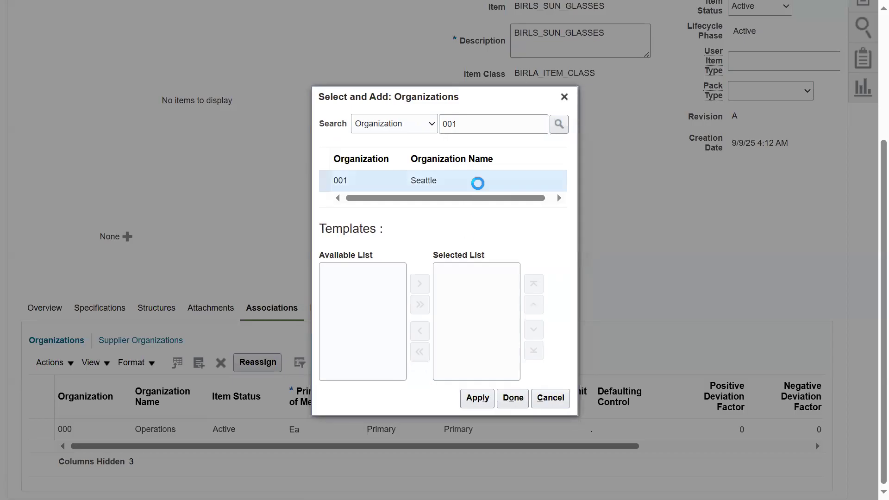
{"action": "left_click", "coordinate": [627, 399]}
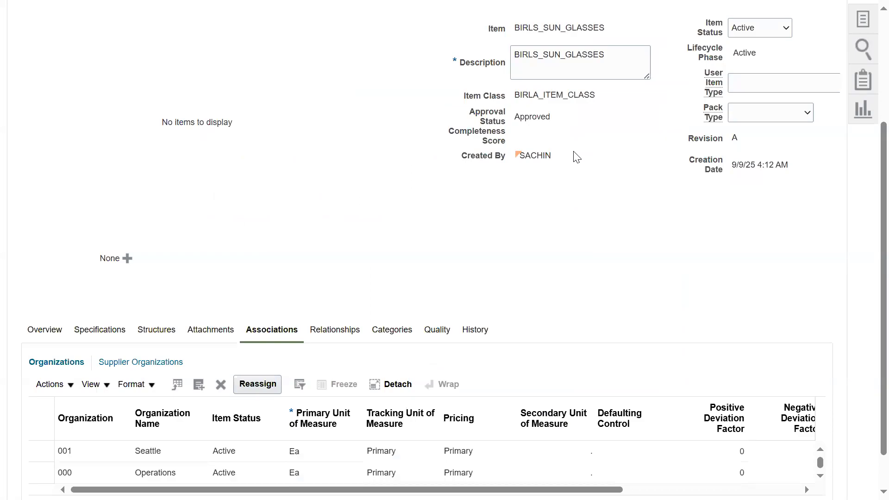
Step: Save and close the BIRLS_SUN_GLASSES item
{"action": "scroll", "coordinate": [655, 278], "scroll_direction": "up", "scroll_amount": 4}
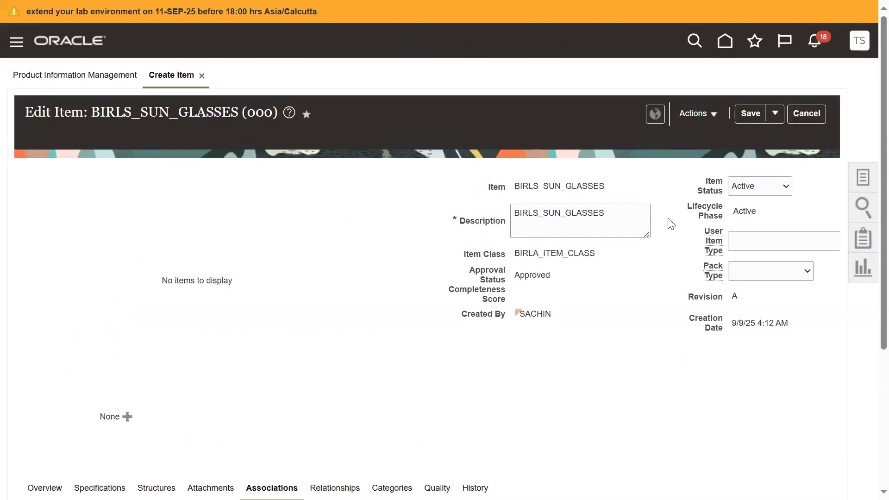
{"action": "left_click", "coordinate": [774, 113]}
{"action": "left_click", "coordinate": [770, 135]}
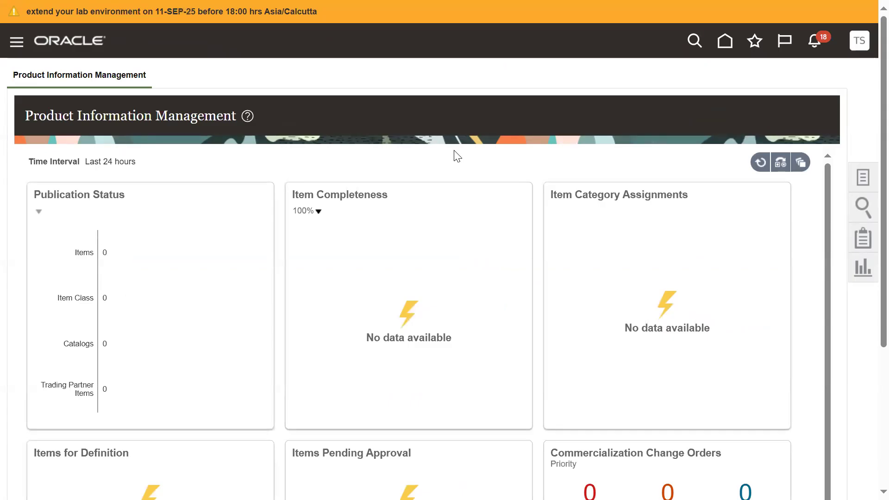
Step: Switch to Notepad++ to review the assignment line on creating the item and making its quantity 100, and return to Oracle
{"action": "key", "text": "alt+Tab"}
{"action": "left_click_drag", "start_coordinate": [163, 193], "coordinate": [51, 192]}
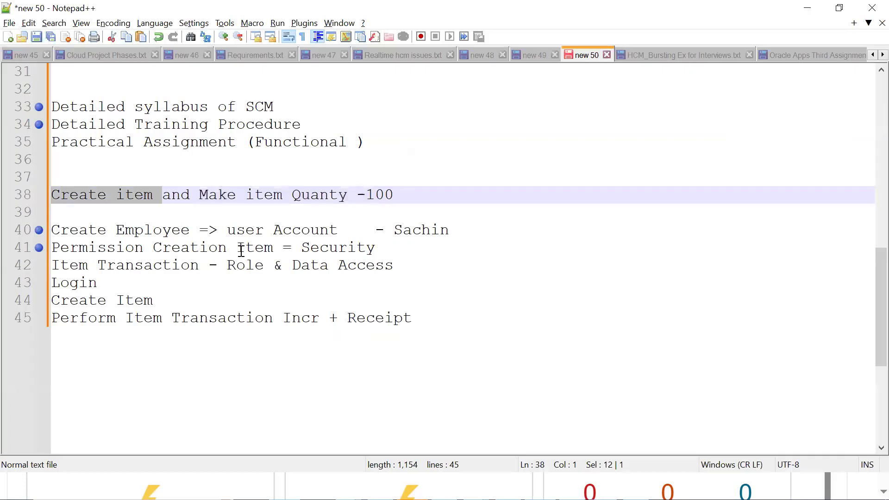
{"action": "left_click", "coordinate": [242, 193]}
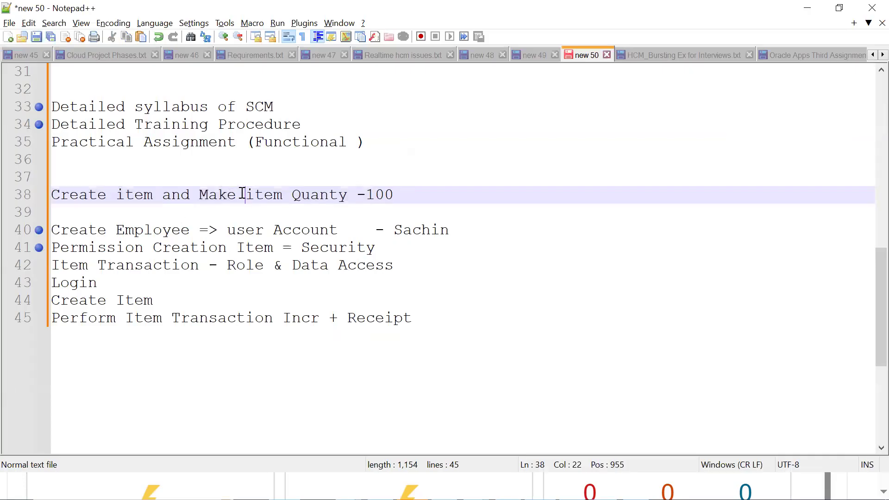
{"action": "left_click_drag", "start_coordinate": [251, 193], "coordinate": [382, 194]}
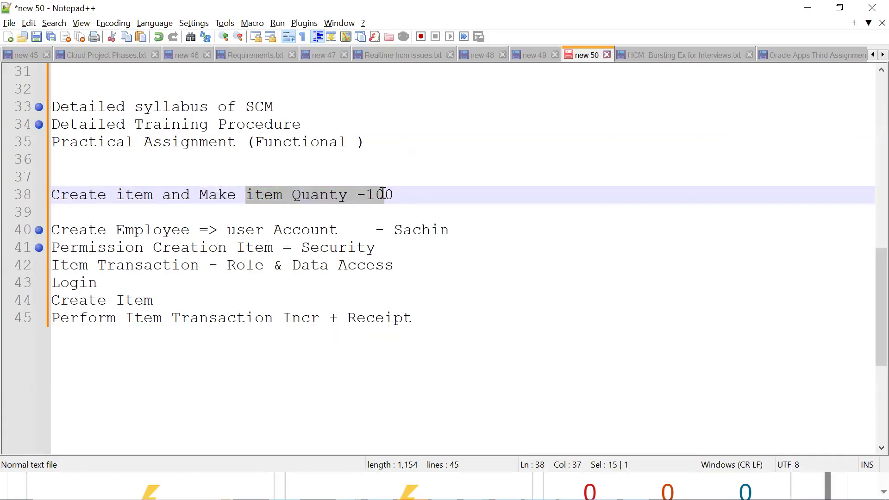
{"action": "key", "text": "alt+Tab"}
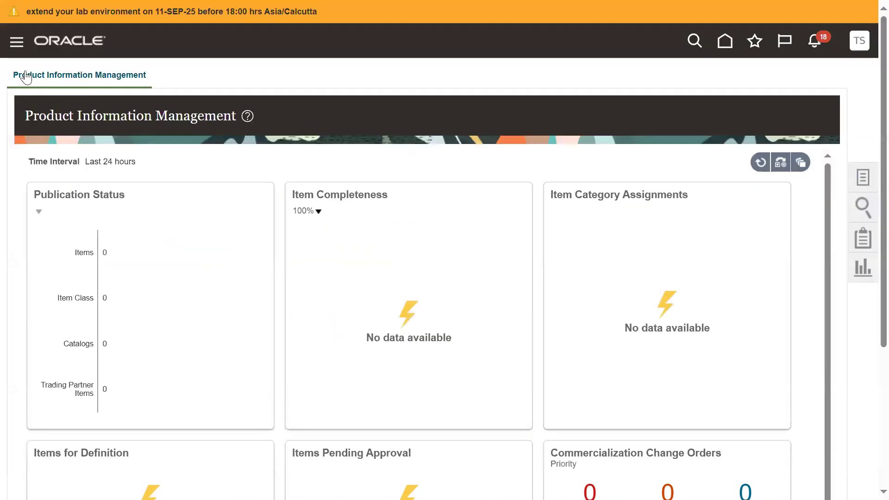
Step: Open the Manage Item Quantities task in Inventory Management (Classic) under Supply Chain Execution
{"action": "left_click", "coordinate": [14, 46]}
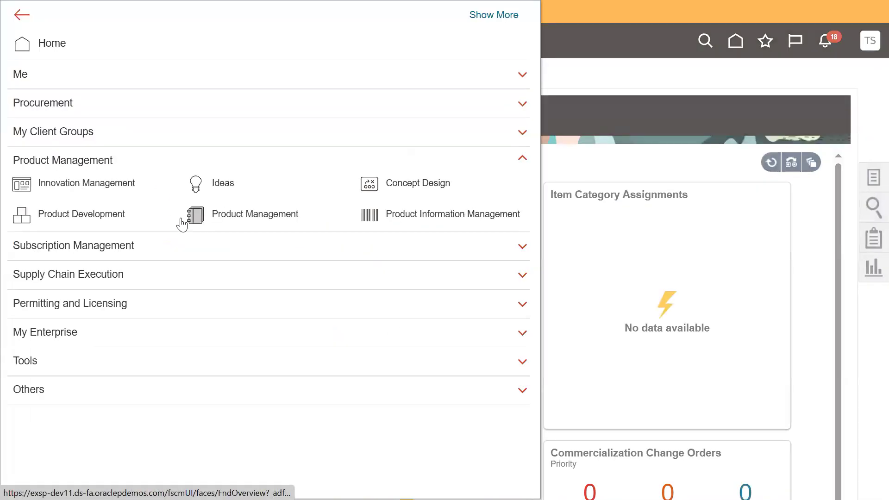
{"action": "left_click", "coordinate": [130, 277]}
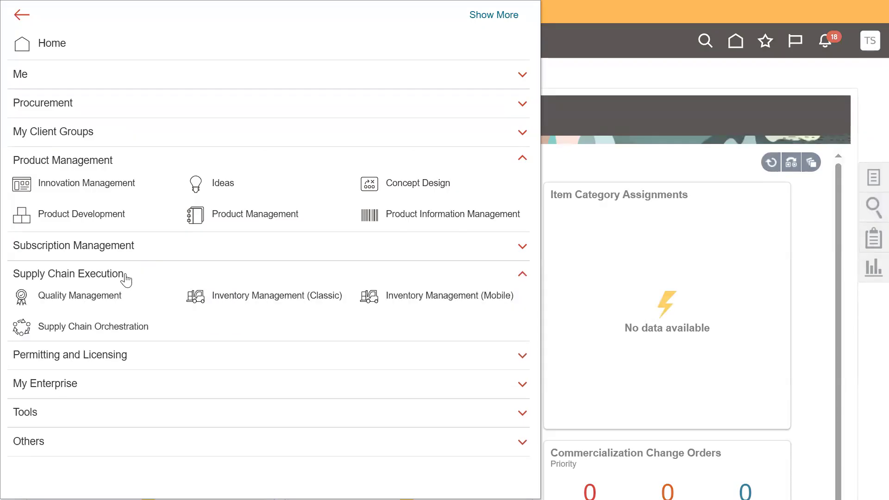
{"action": "left_click", "coordinate": [288, 299]}
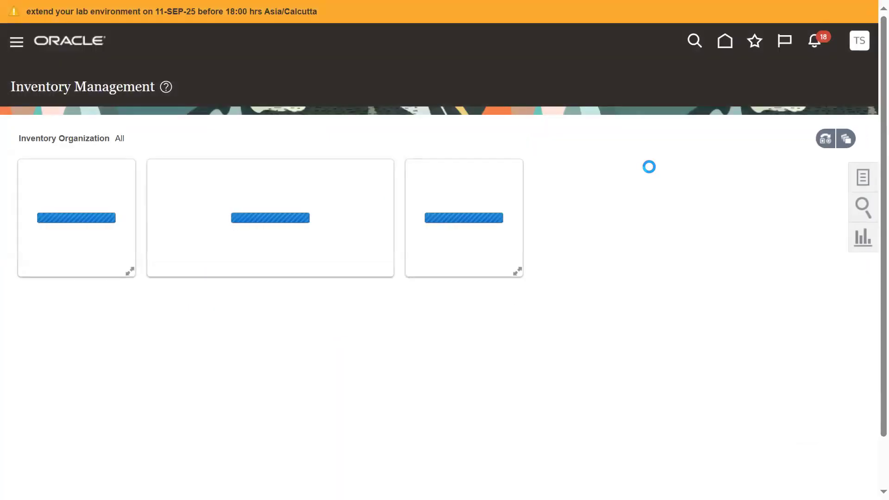
{"action": "left_click", "coordinate": [863, 178]}
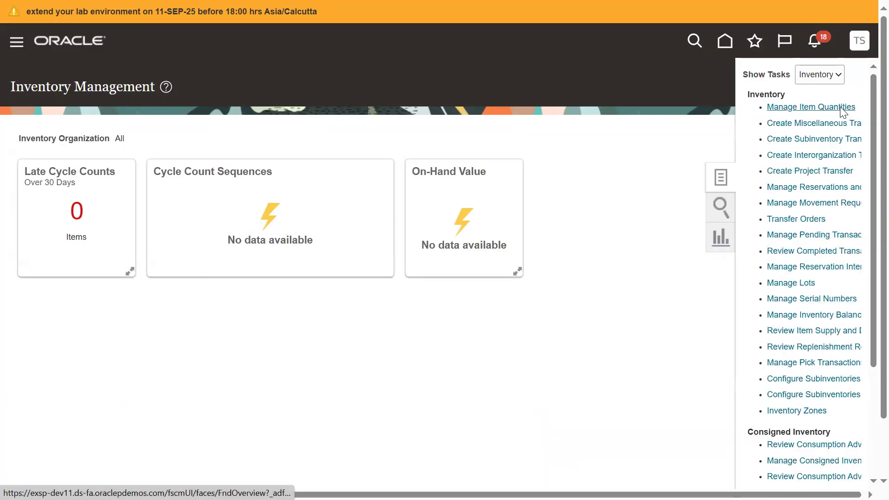
{"action": "left_click", "coordinate": [836, 108]}
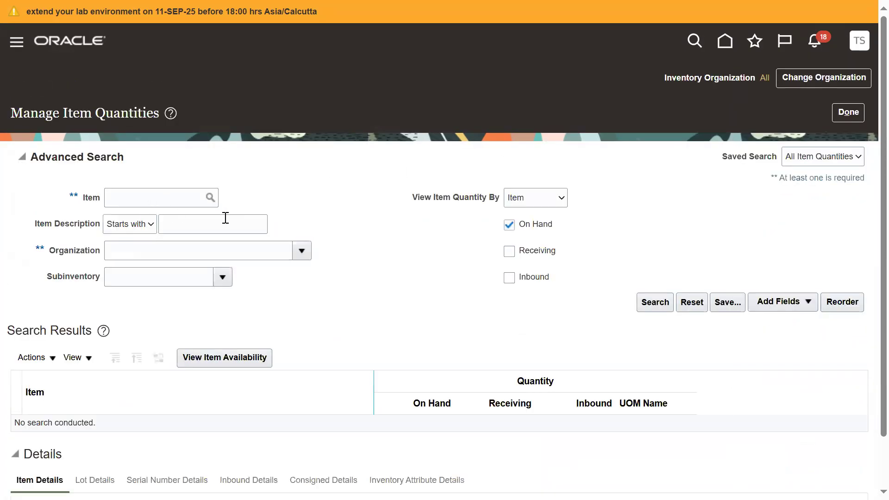
Step: Change the inventory organization to 001 (Seattle)
{"action": "left_click", "coordinate": [795, 75]}
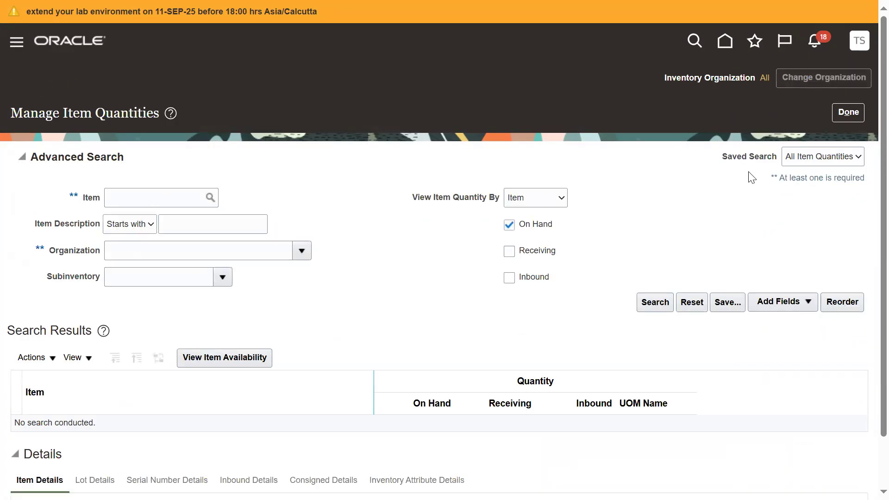
{"action": "left_click", "coordinate": [566, 246]}
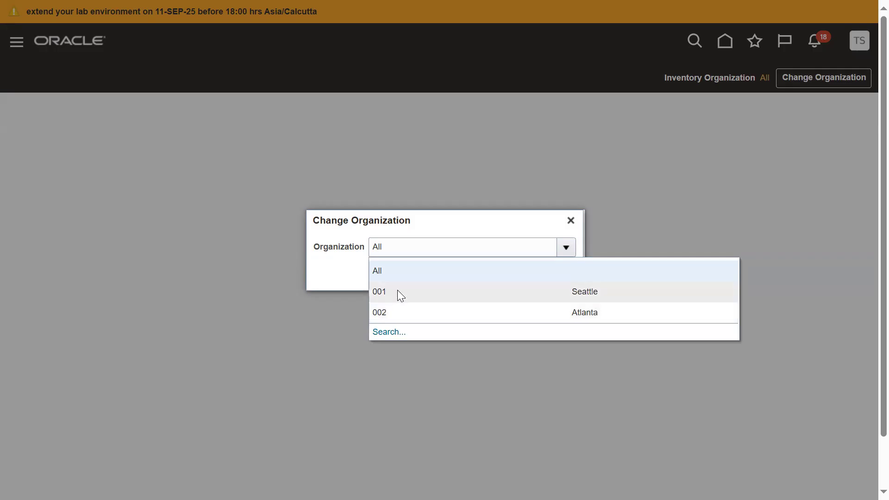
{"action": "left_click", "coordinate": [403, 297]}
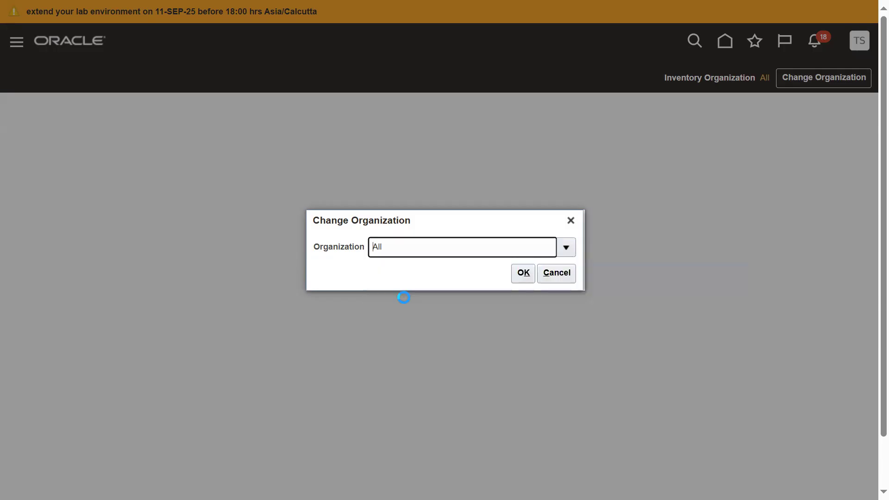
{"action": "left_click", "coordinate": [519, 273]}
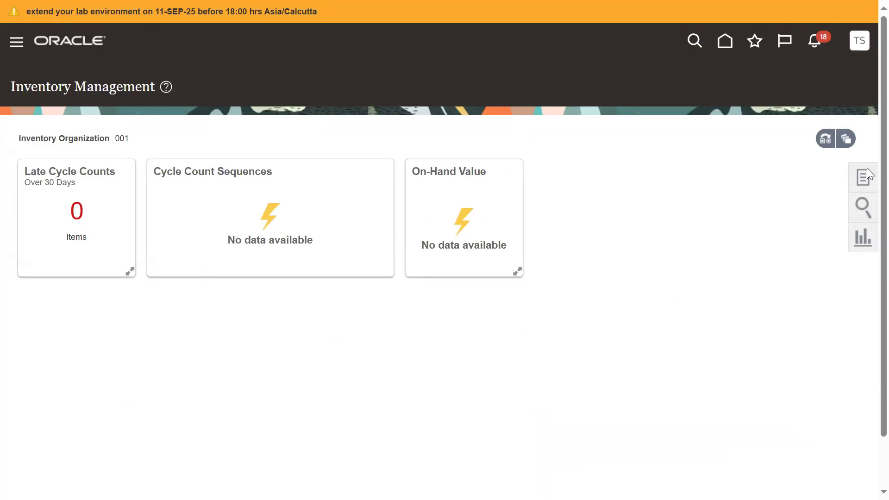
Step: Search the item quantities for BIRLS_SUN_GLASSES in organization 001
{"action": "left_click", "coordinate": [863, 177]}
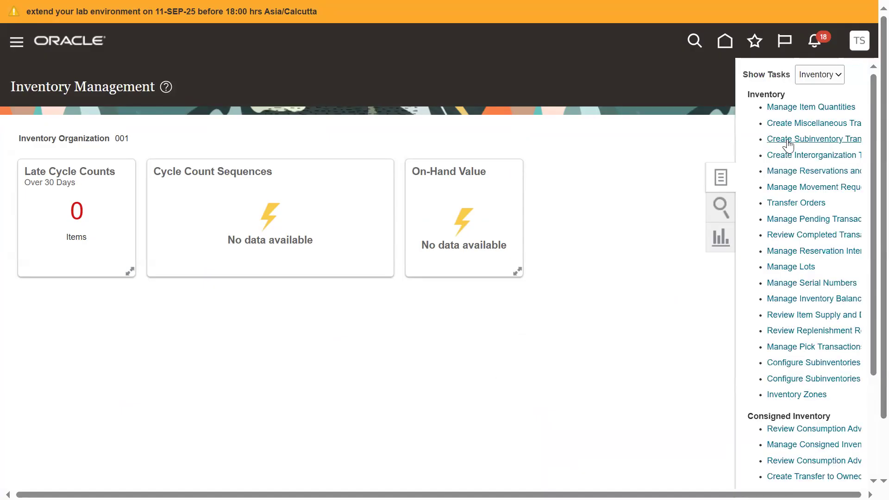
{"action": "left_click", "coordinate": [796, 109]}
{"action": "left_click", "coordinate": [145, 196]}
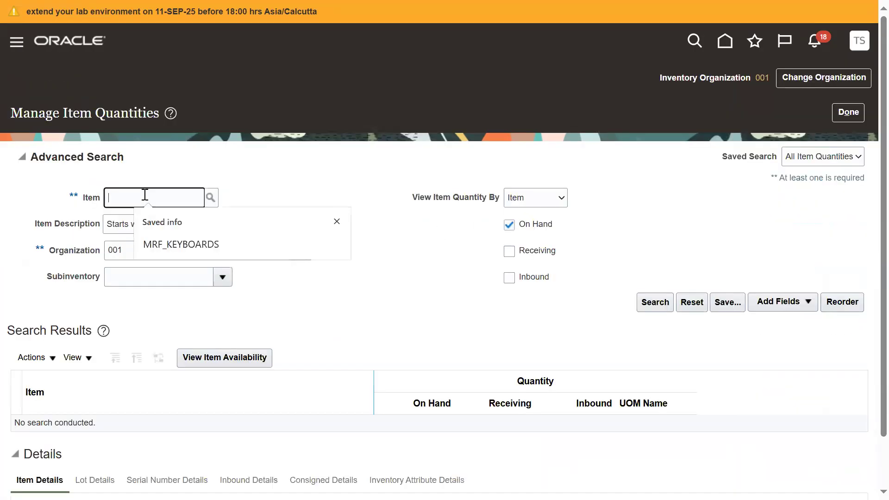
{"action": "type", "text": "BIRLS_SUN_GLASSES"}
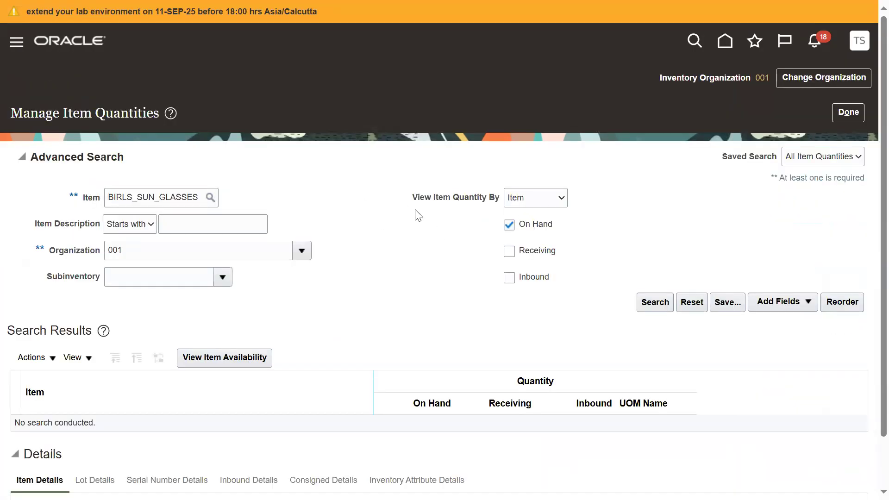
{"action": "left_click", "coordinate": [654, 302]}
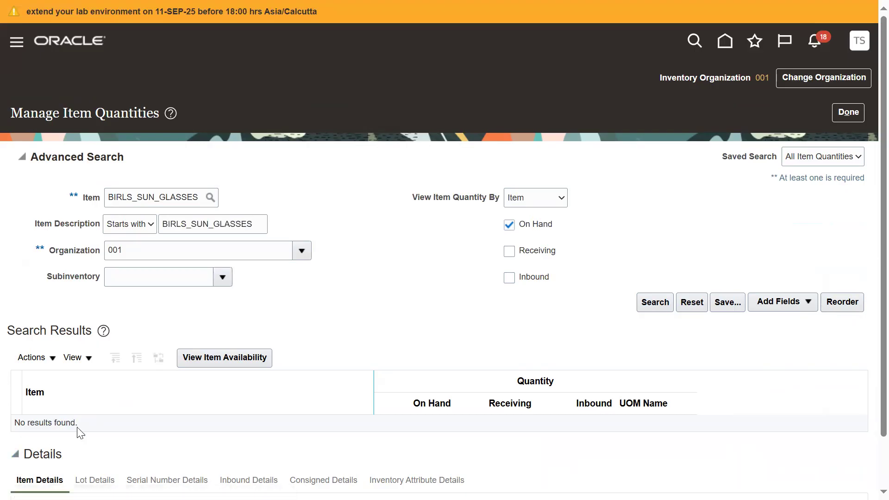
{"action": "triple_click", "coordinate": [54, 426]}
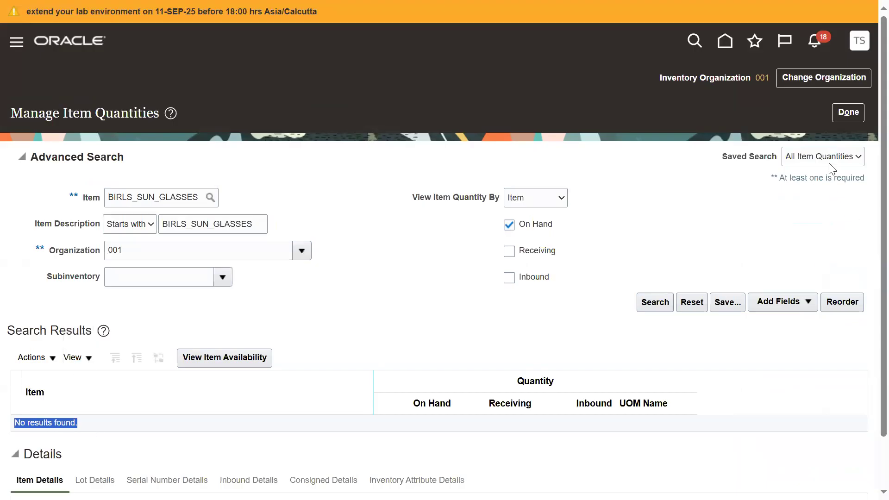
Step: Leave the item quantities and start a miscellaneous transaction of type Miscellaneous Receipt with Use Current Item Cost set to Yes
{"action": "left_click", "coordinate": [847, 116]}
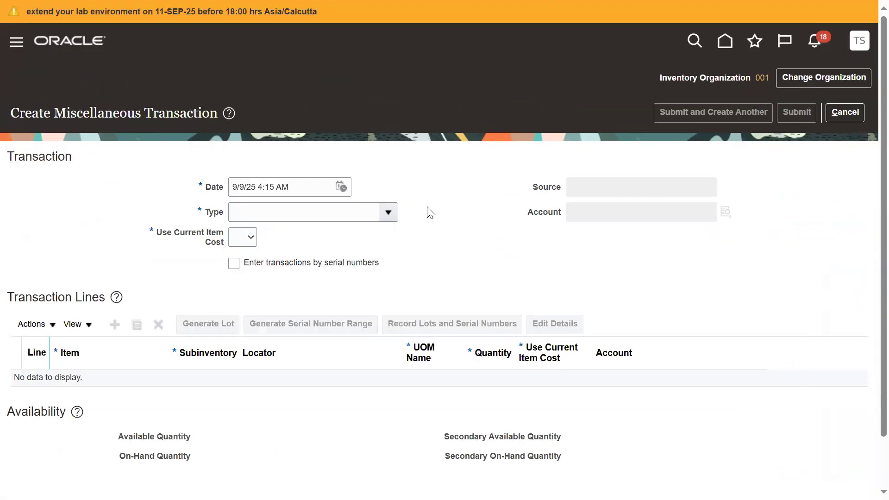
{"action": "left_click", "coordinate": [388, 212]}
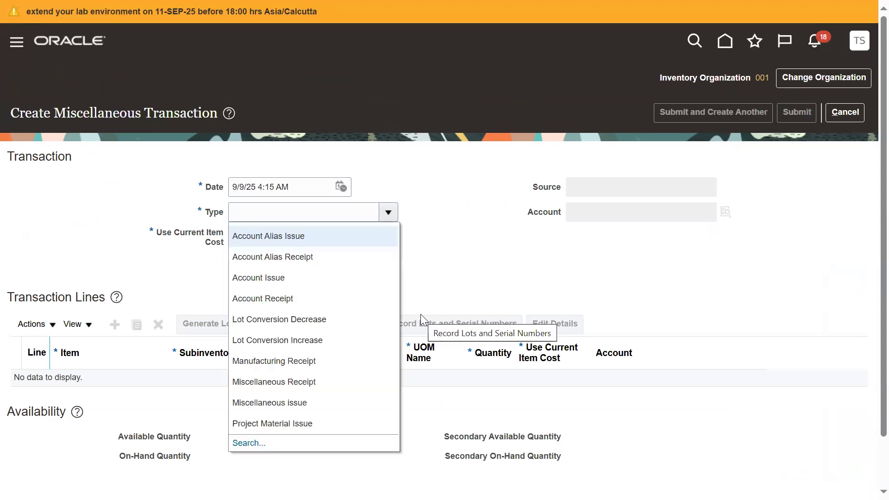
{"action": "left_click", "coordinate": [310, 383]}
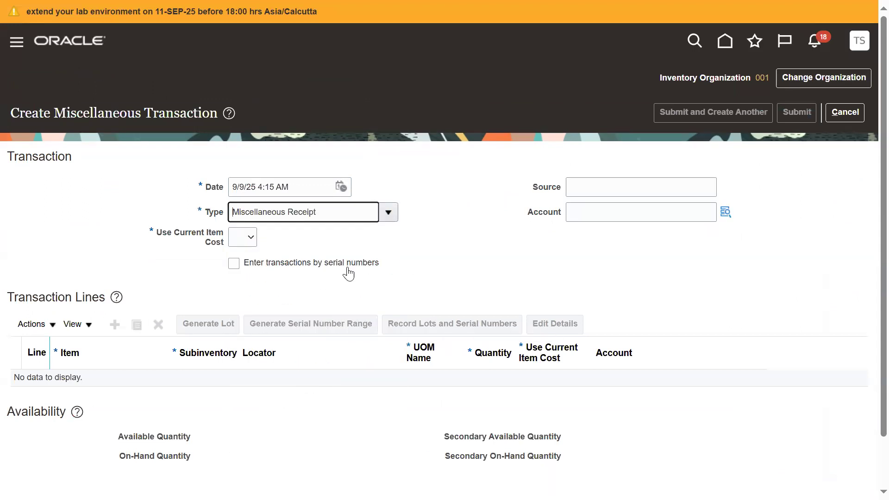
{"action": "left_click", "coordinate": [248, 240]}
{"action": "left_click", "coordinate": [240, 291]}
Step: Set the miscellaneous receipt's account combination to use HDFC Account as its Account segment, keeping the other segments at their defaults
{"action": "left_click", "coordinate": [725, 213]}
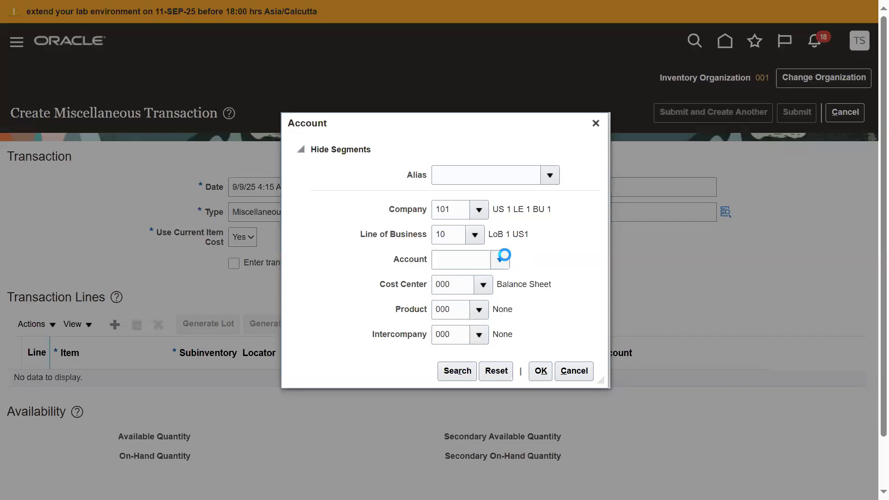
{"action": "left_click", "coordinate": [500, 260]}
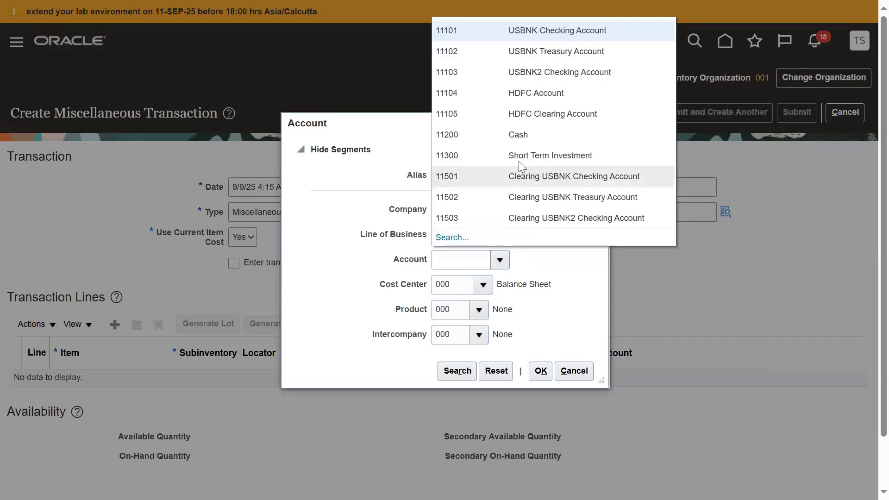
{"action": "left_click", "coordinate": [540, 92]}
{"action": "left_click", "coordinate": [540, 372]}
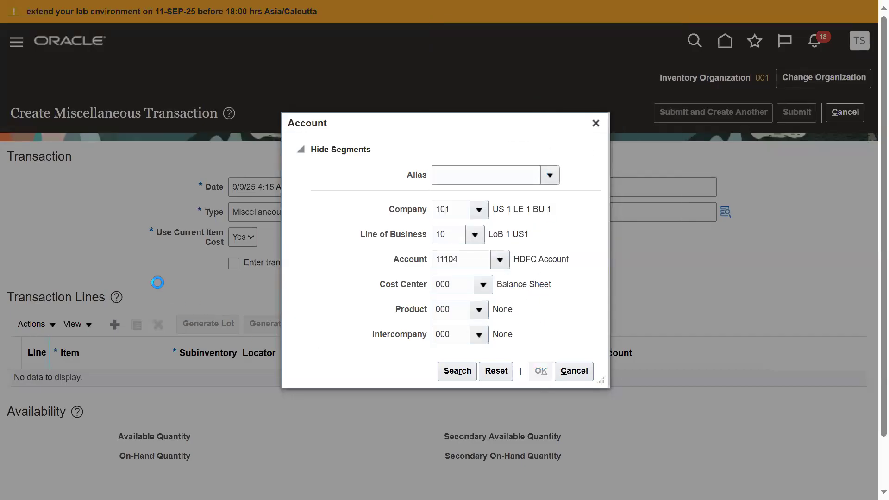
Step: Add a transaction line for item BIRLS_SUN_GLASSES with the subinventory Stores
{"action": "left_click", "coordinate": [114, 326]}
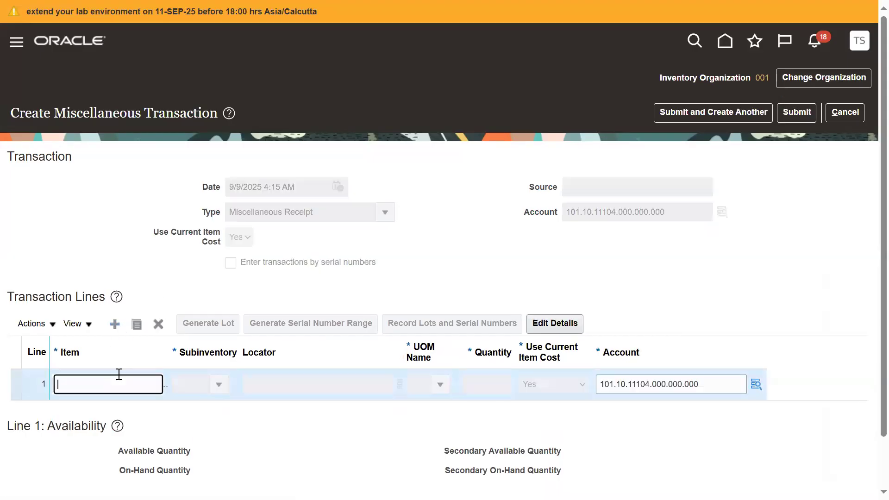
{"action": "type", "text": "BIRLS_SUN_GLASSES"}
{"action": "key", "text": "Tab"}
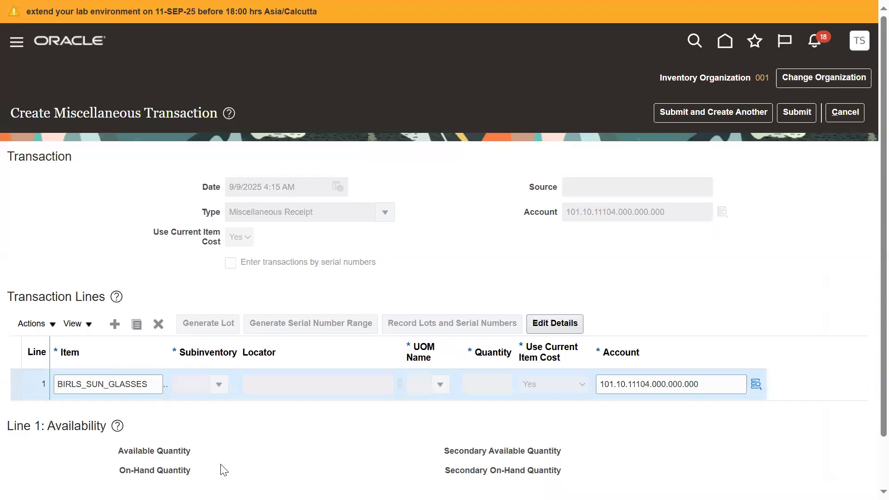
{"action": "left_click", "coordinate": [219, 385]}
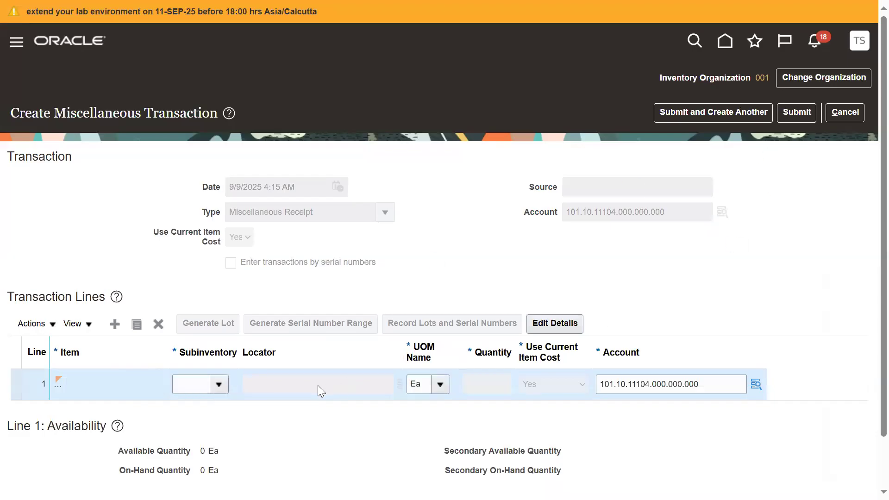
{"action": "left_click", "coordinate": [224, 384]}
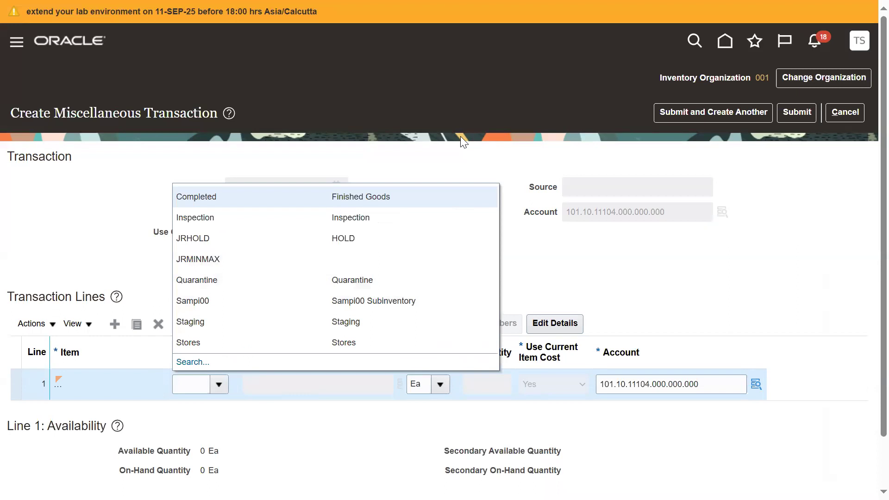
{"action": "left_click", "coordinate": [251, 346]}
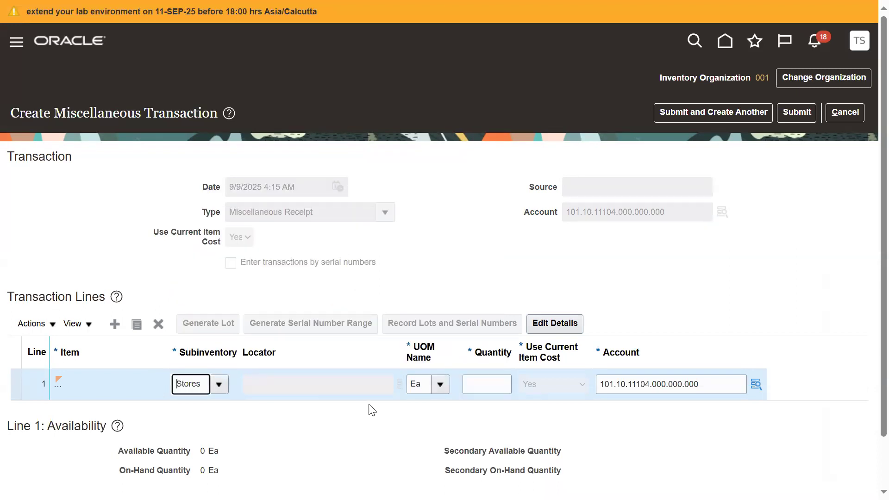
Step: Set the line's quantity to 100 and submit the miscellaneous receipt
{"action": "left_click", "coordinate": [478, 387]}
{"action": "type", "text": "100"}
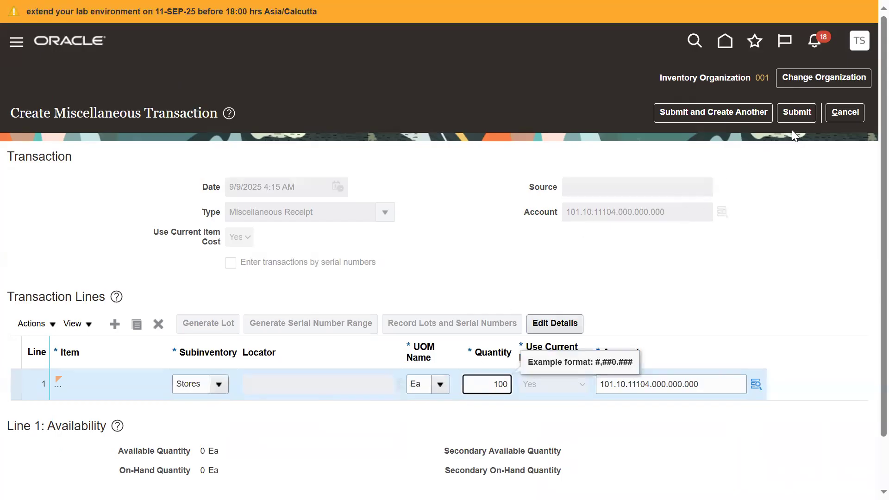
{"action": "left_click", "coordinate": [793, 114]}
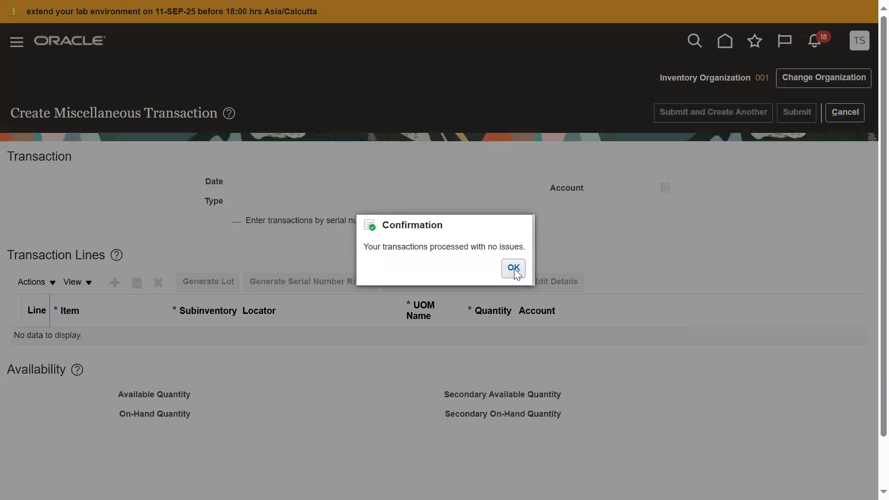
{"action": "left_click", "coordinate": [513, 268]}
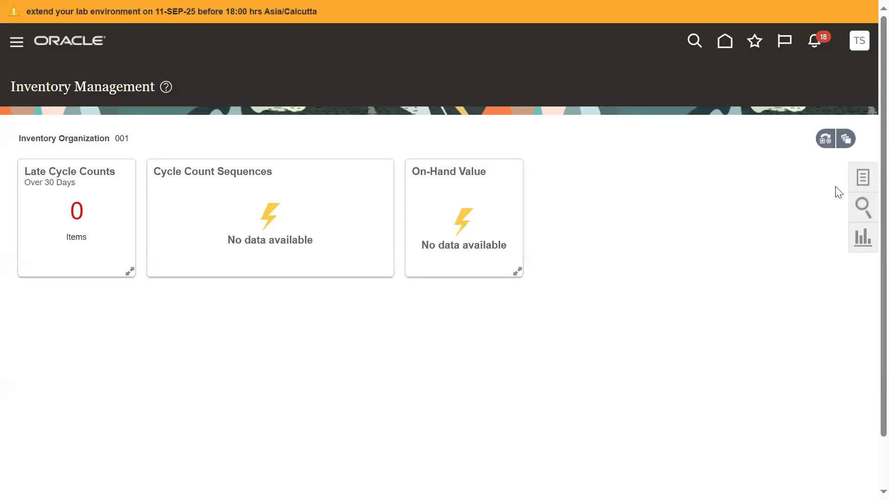
Step: Open Manage Item Quantities again and search for BIRLS_SUN_GLASSES in organization 001
{"action": "left_click", "coordinate": [865, 176]}
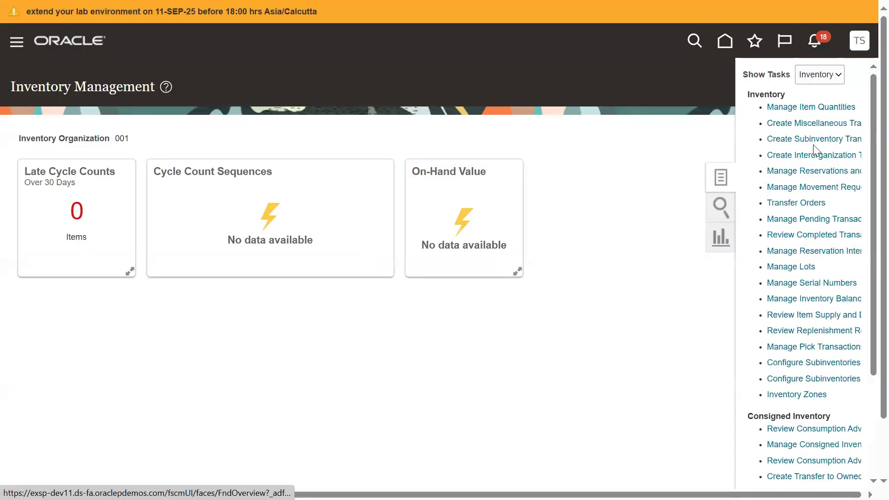
{"action": "left_click", "coordinate": [824, 108]}
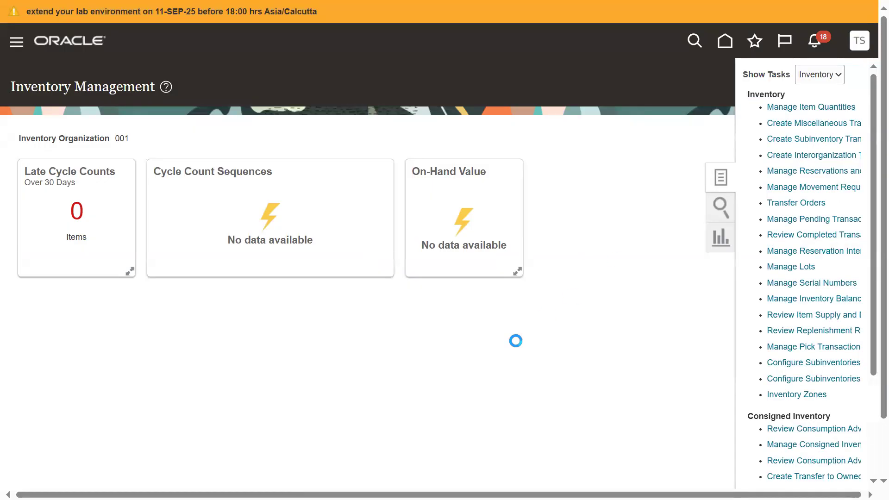
{"action": "left_click", "coordinate": [128, 192]}
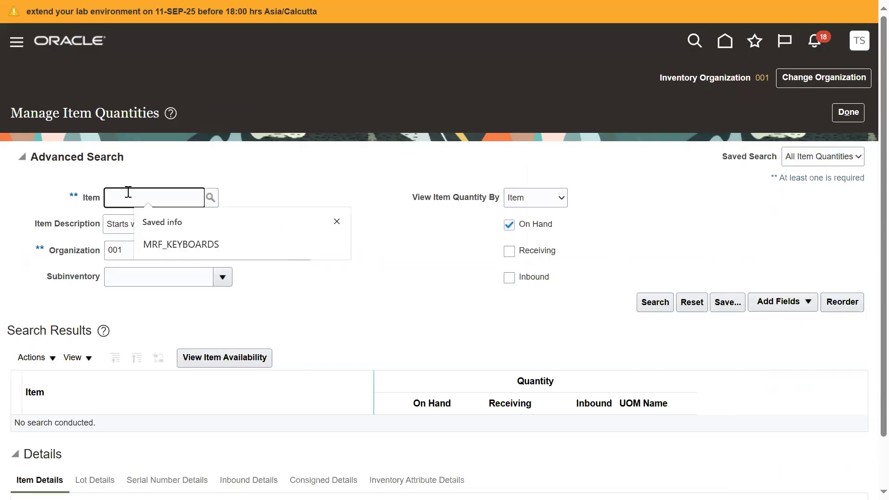
{"action": "type", "text": "BIRLS_SUN_GLASSES"}
{"action": "left_click", "coordinate": [645, 302]}
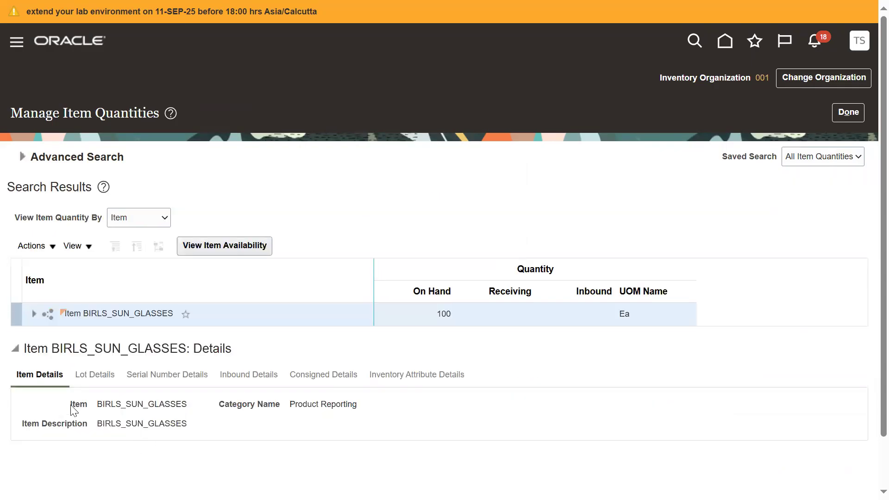
Step: Check the on-hand quantity of BIRLS_SUN_GLASSES by expanding the item through Organization 001 to the Stores subinventory
{"action": "double_click", "coordinate": [442, 314]}
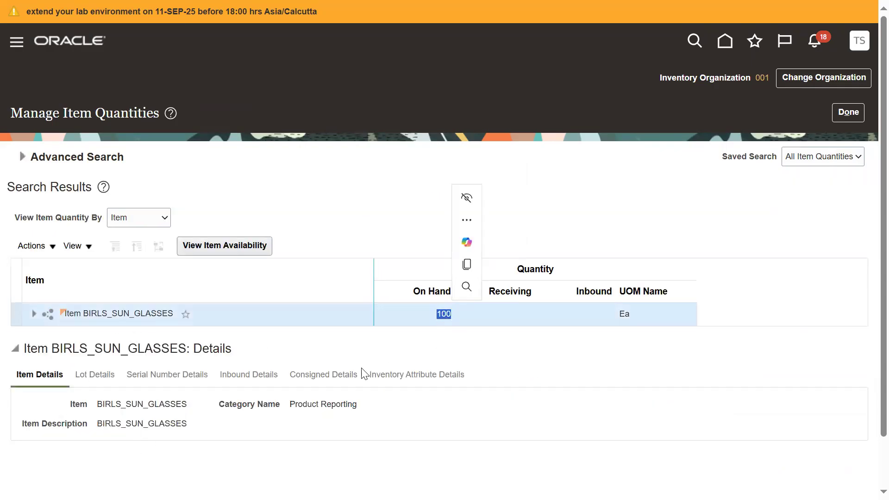
{"action": "left_click", "coordinate": [34, 317]}
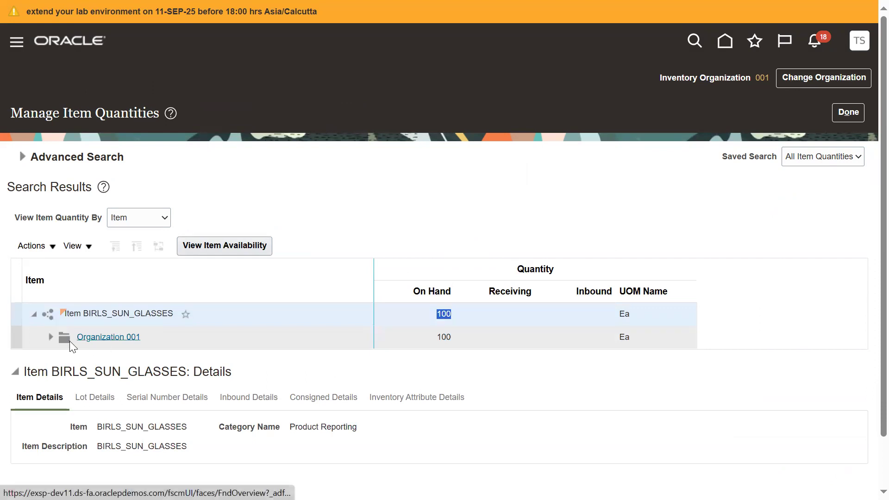
{"action": "left_click", "coordinate": [51, 337]}
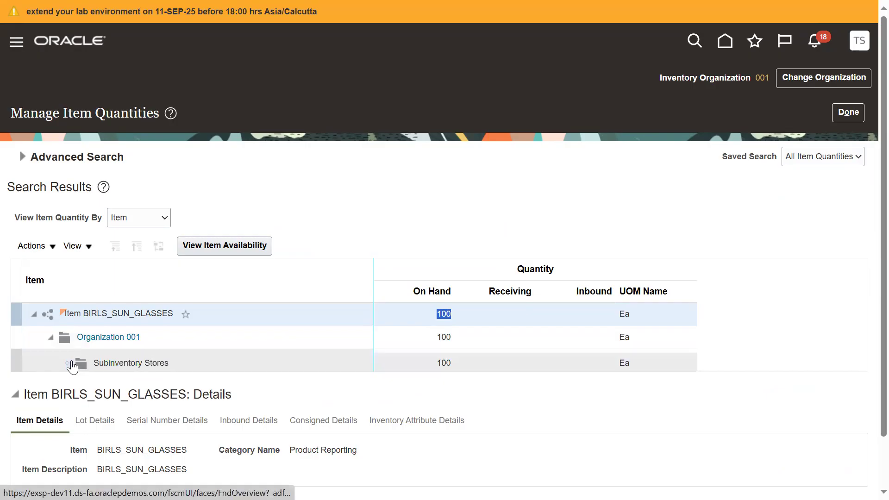
{"action": "left_click", "coordinate": [68, 360]}
{"action": "left_click", "coordinate": [253, 363]}
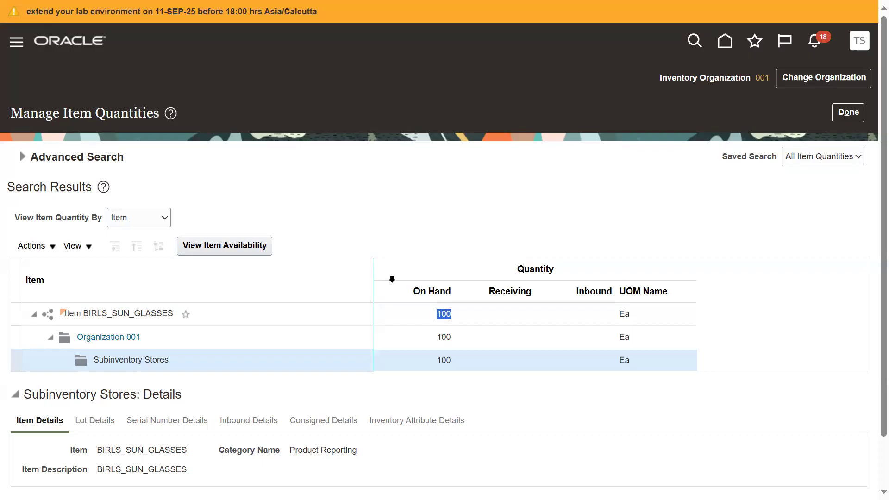
{"action": "left_click", "coordinate": [570, 183]}
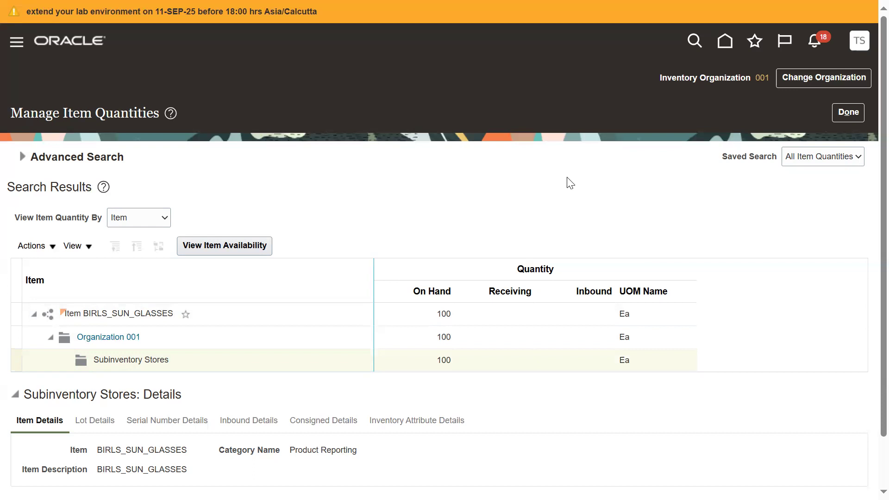
Step: Finish with the item quantities and switch to Notepad++ to review the practical assignment steps
{"action": "left_click", "coordinate": [844, 115]}
{"action": "key", "text": "alt+Tab"}
{"action": "key", "text": "alt+Tab"}
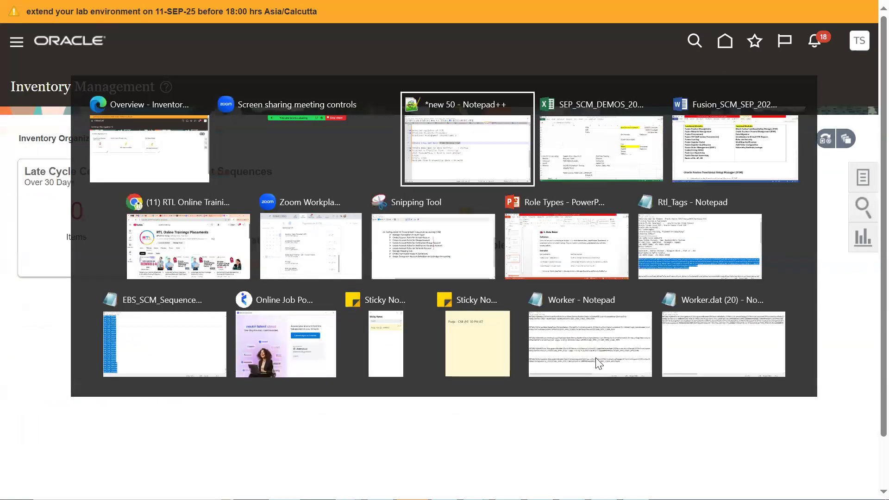
{"action": "left_click", "coordinate": [365, 306]}
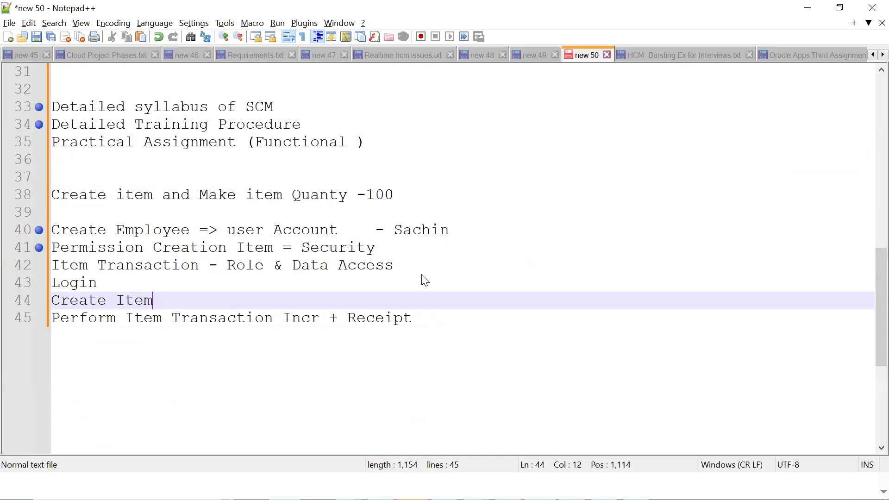
Step: Switch to the Fusion_SCM_SEP_2025 document in Word and examine the functional modules list around Fusion Receipt Accounting
{"action": "key", "text": "alt+Tab"}
{"action": "left_click", "coordinate": [269, 480]}
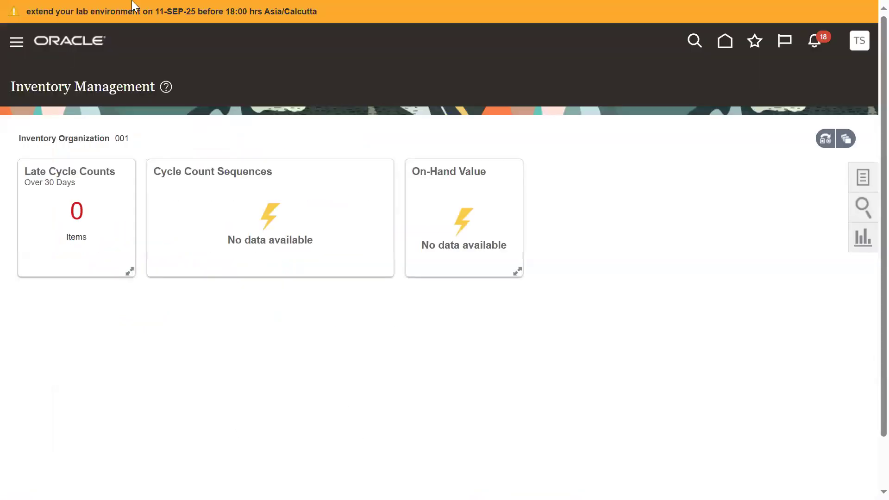
{"action": "mouse_move", "coordinate": [132, 2]}
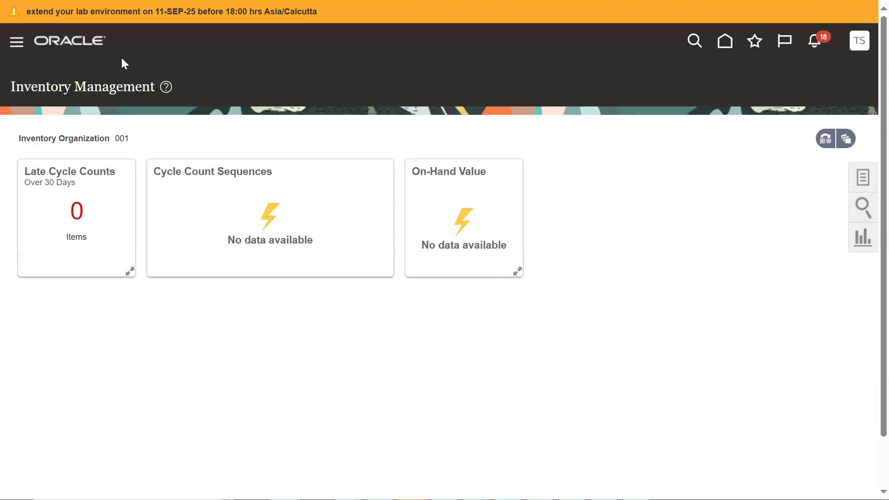
{"action": "key", "text": "alt+Tab"}
{"action": "key", "text": "alt+Tab"}
{"action": "key", "text": "alt+Tab"}
{"action": "key", "text": "alt+Tab"}
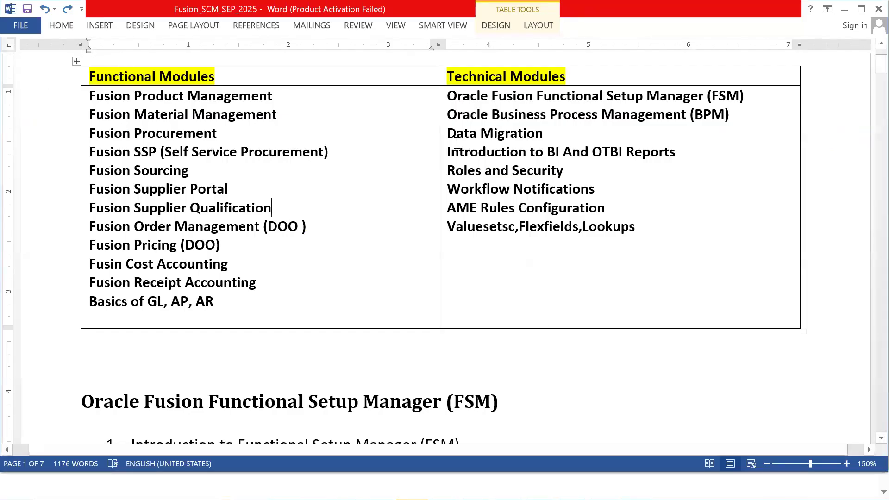
{"action": "double_click", "coordinate": [233, 283]}
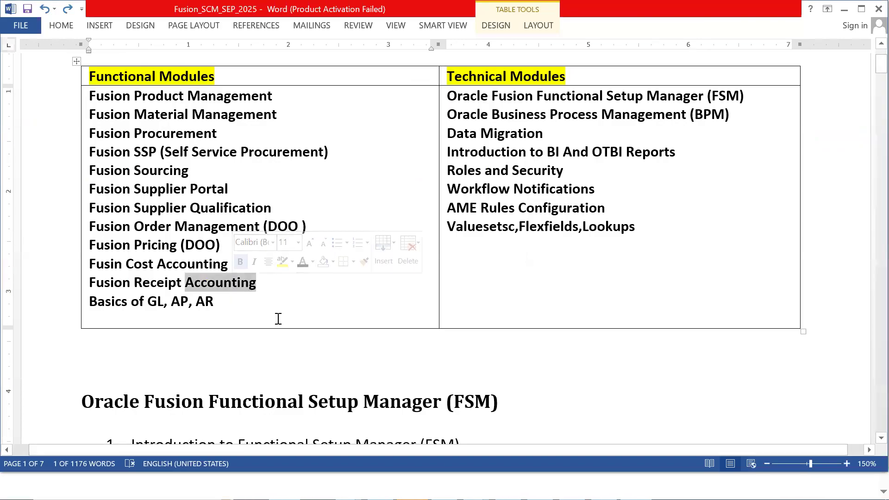